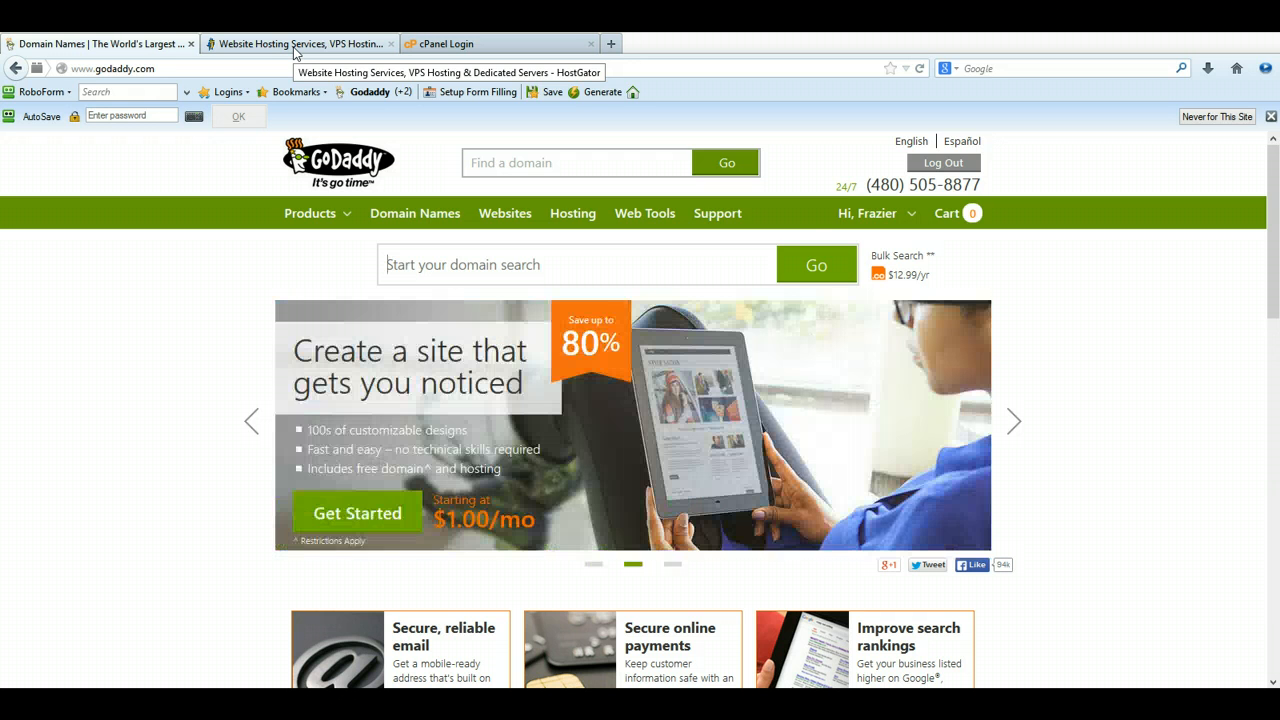
# Look over the HostGator and GoDaddy home pages in turn.
pyautogui.click(294, 45)
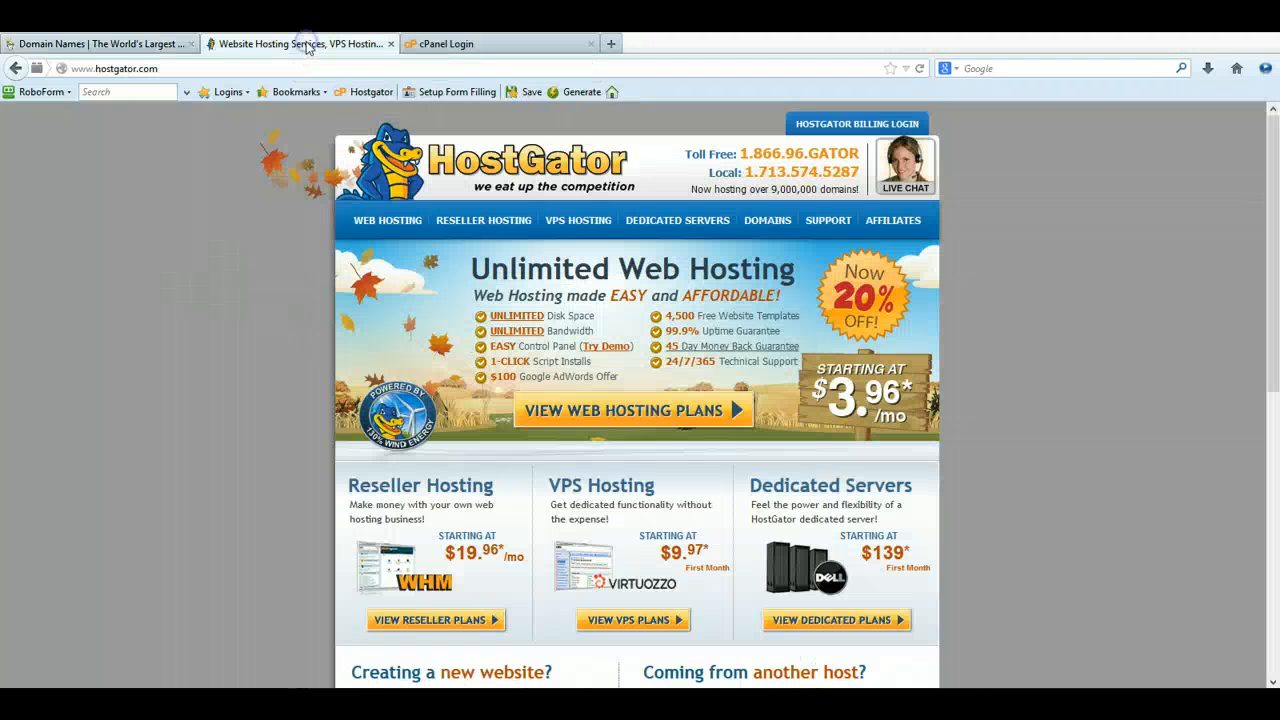
pyautogui.click(126, 45)
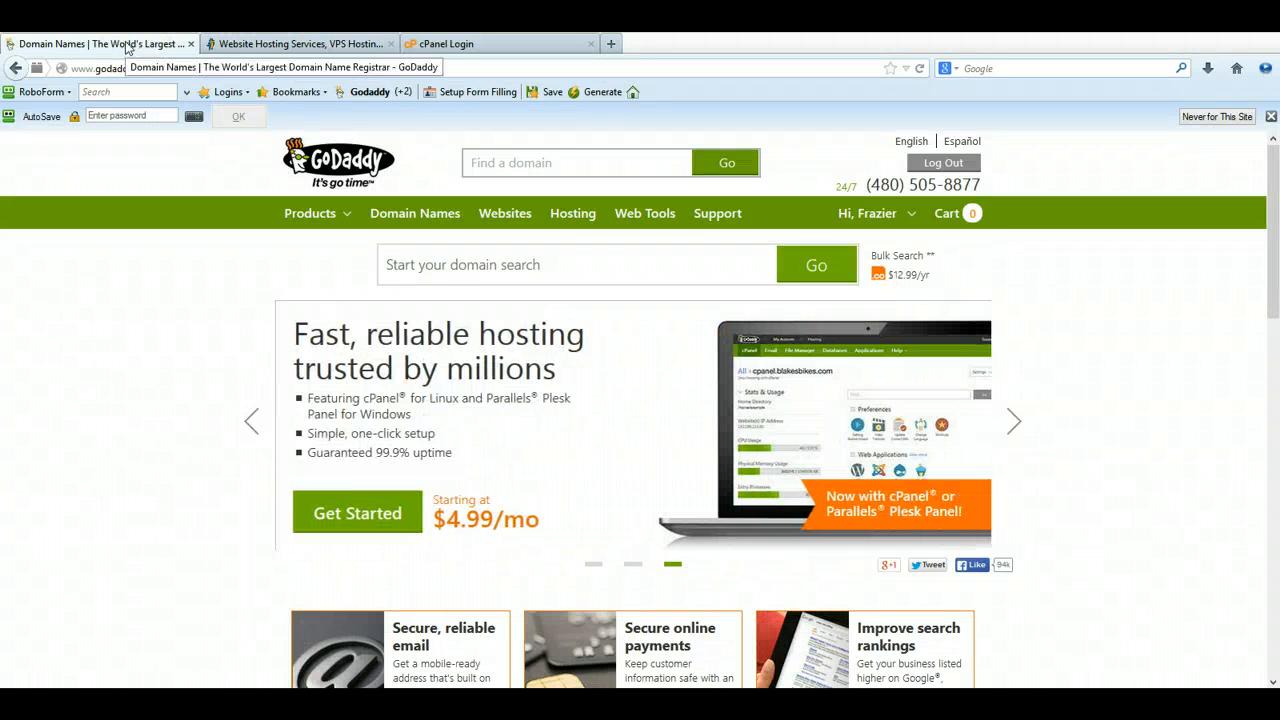
pyautogui.click(272, 45)
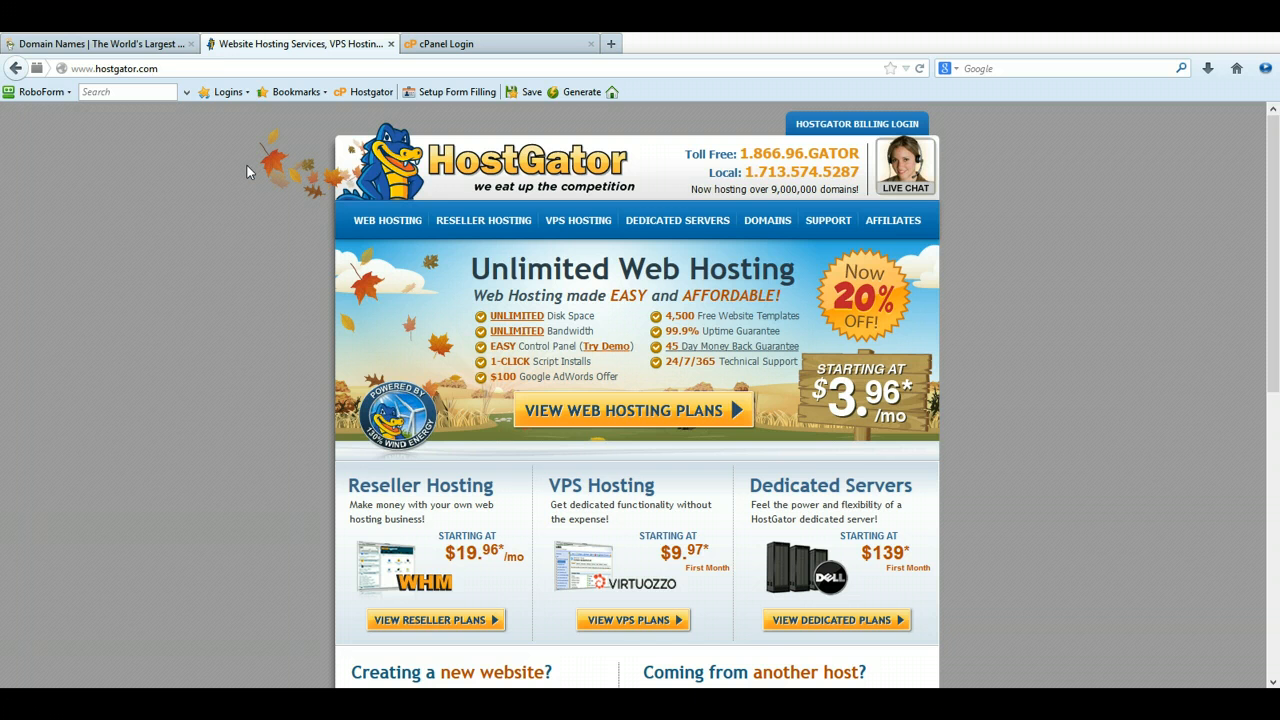
pyautogui.click(155, 46)
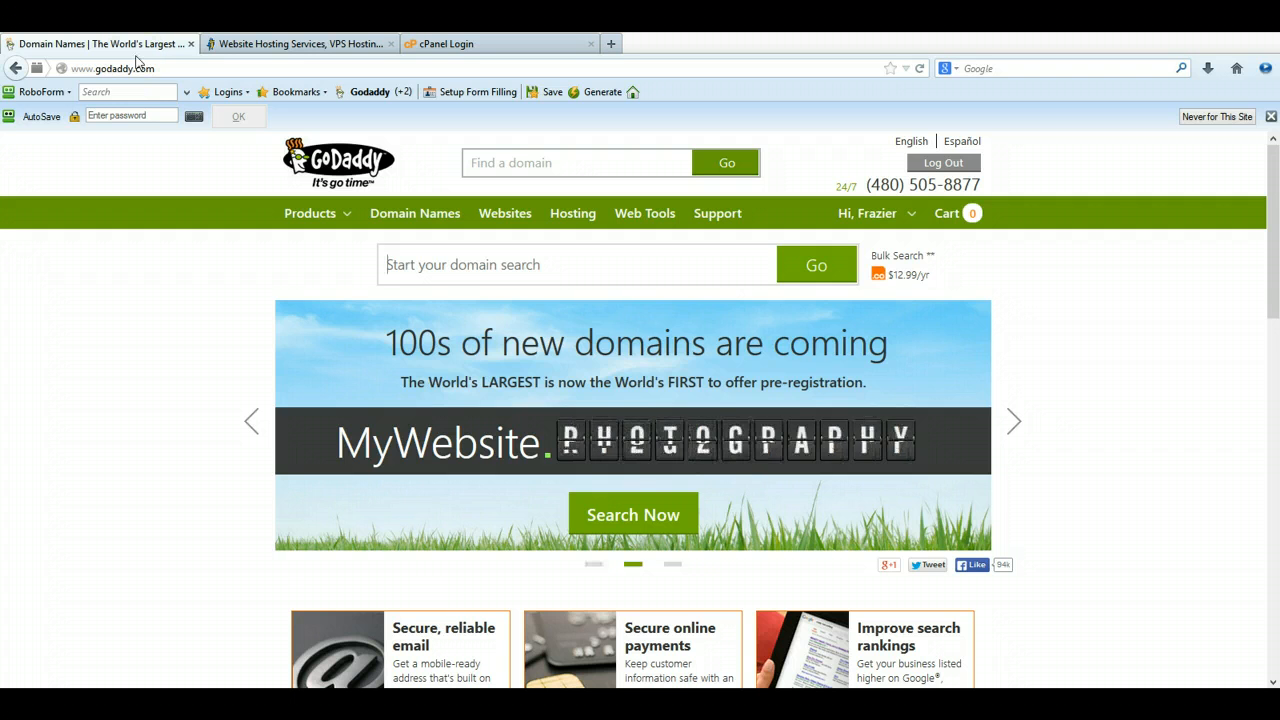
# Show HostGator's web hosting plans with their billing terms.
pyautogui.click(301, 45)
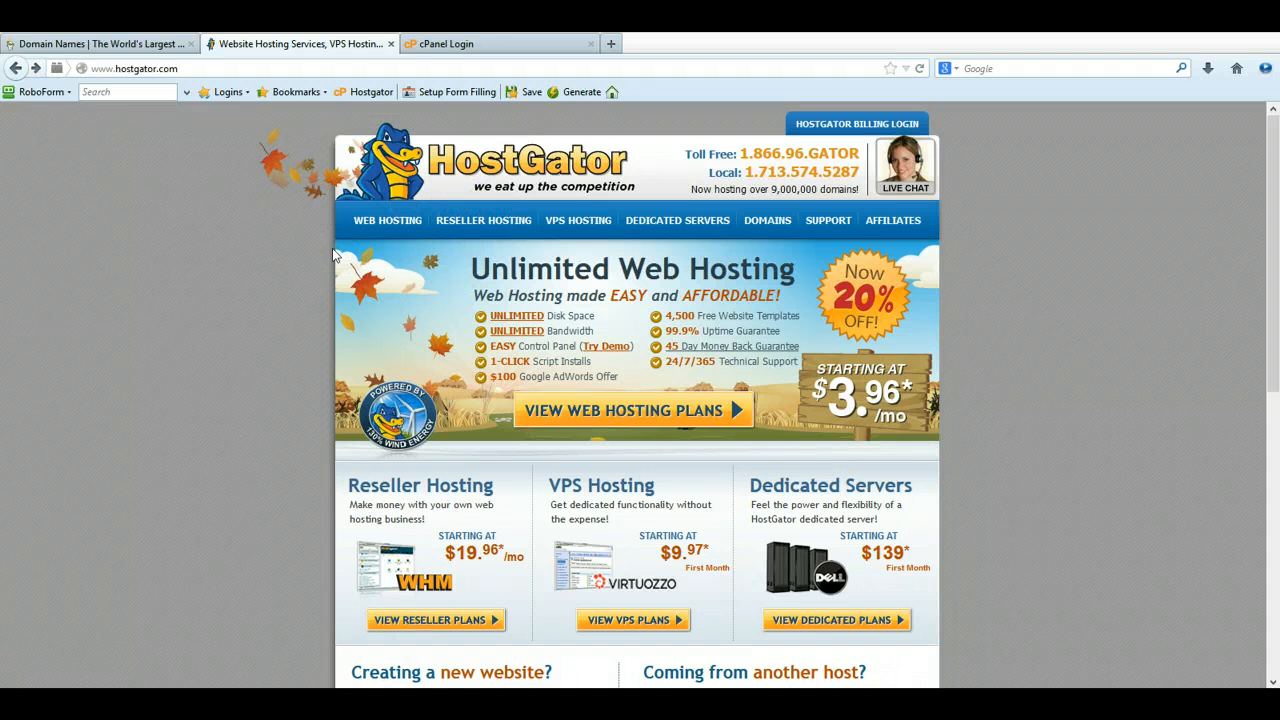
pyautogui.click(388, 222)
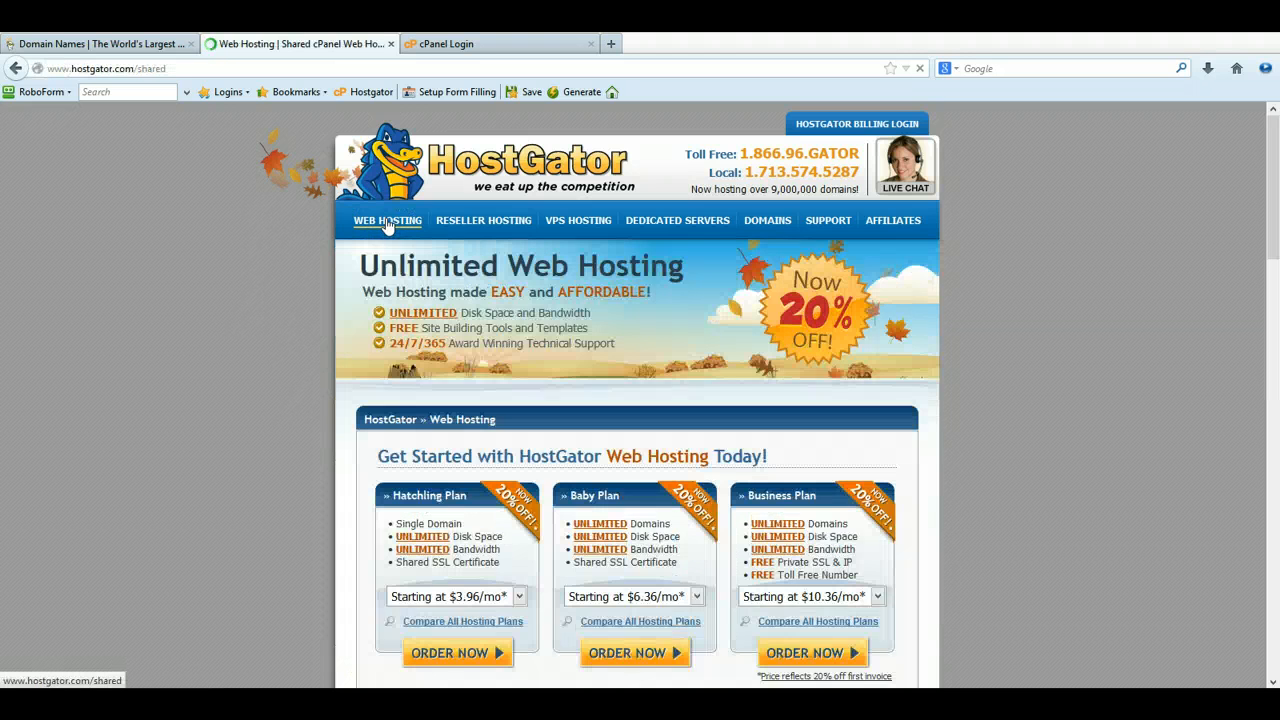
pyautogui.scroll(-3, 428, 360)
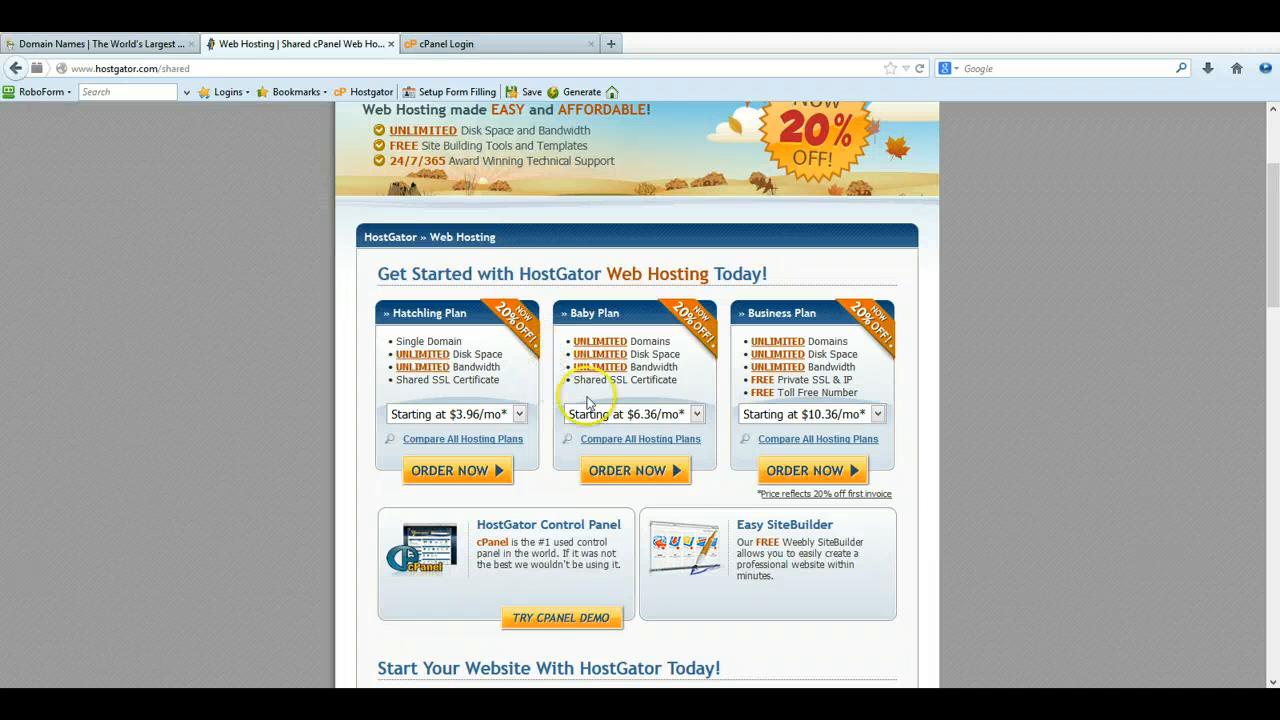
# Choose the 1 Year - $7.96/mo term for the Baby Plan and start its order.
pyautogui.click(680, 414)
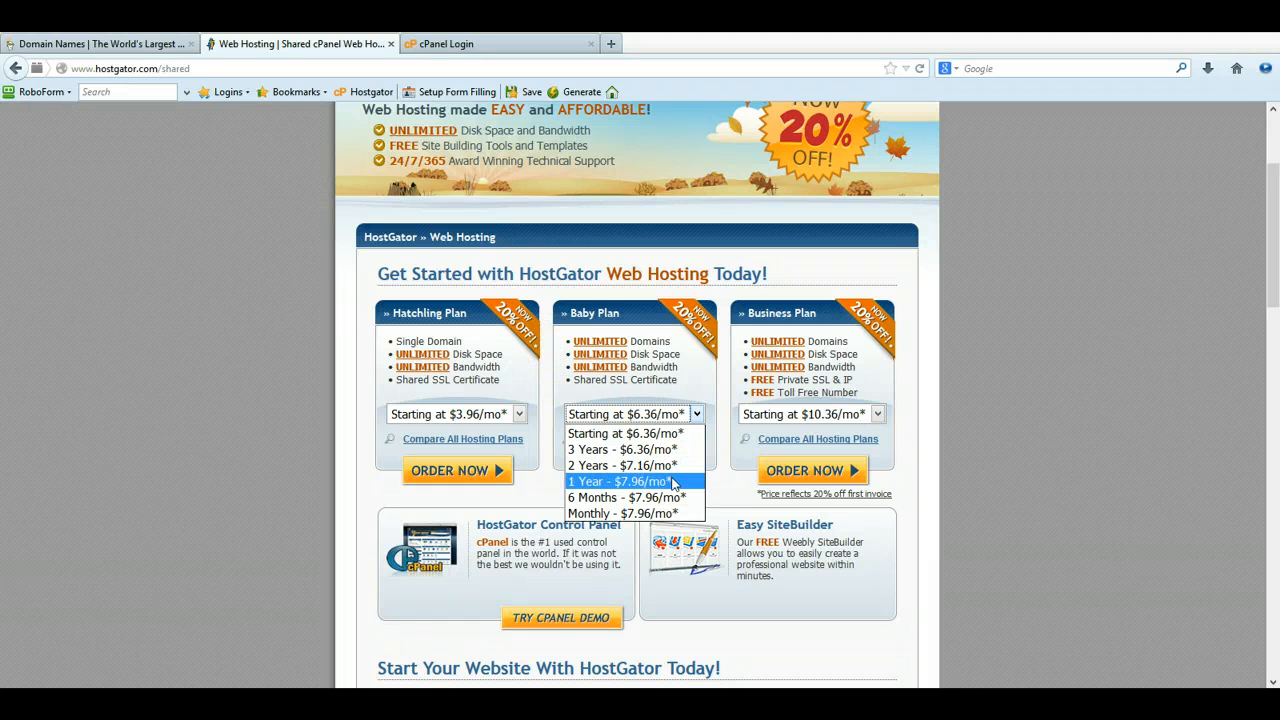
pyautogui.click(686, 420)
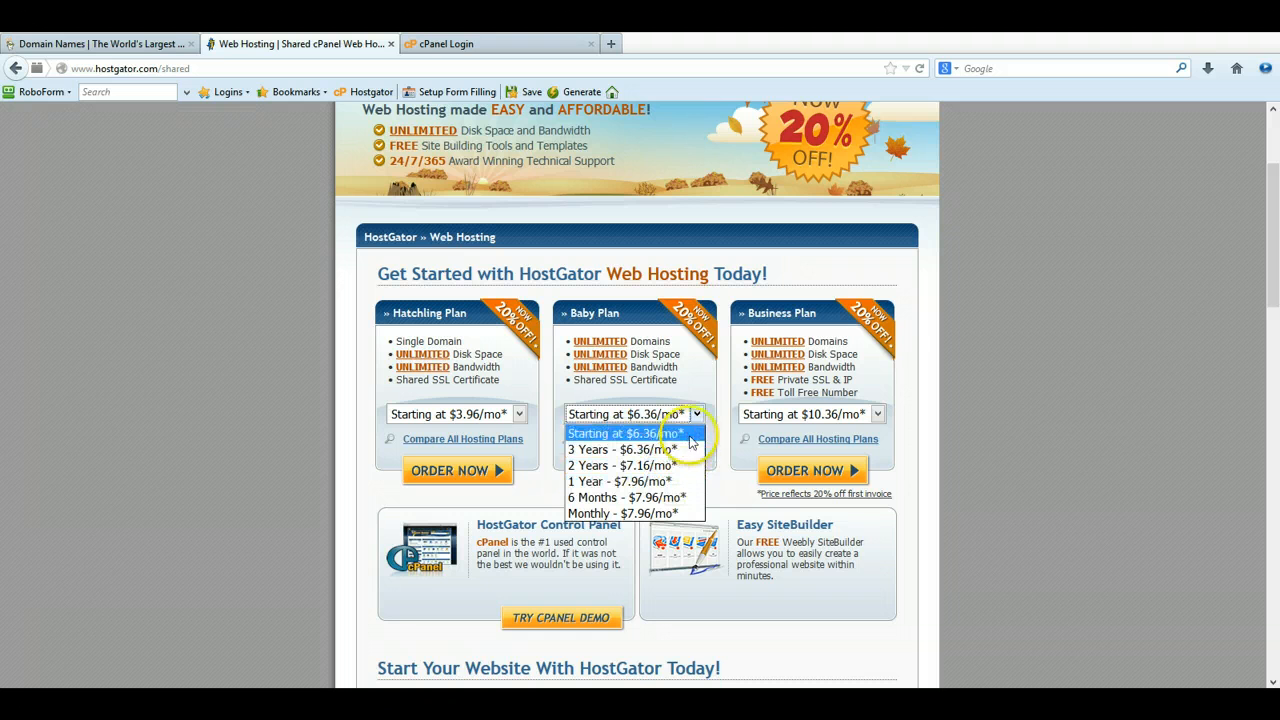
pyautogui.click(640, 482)
pyautogui.click(685, 484)
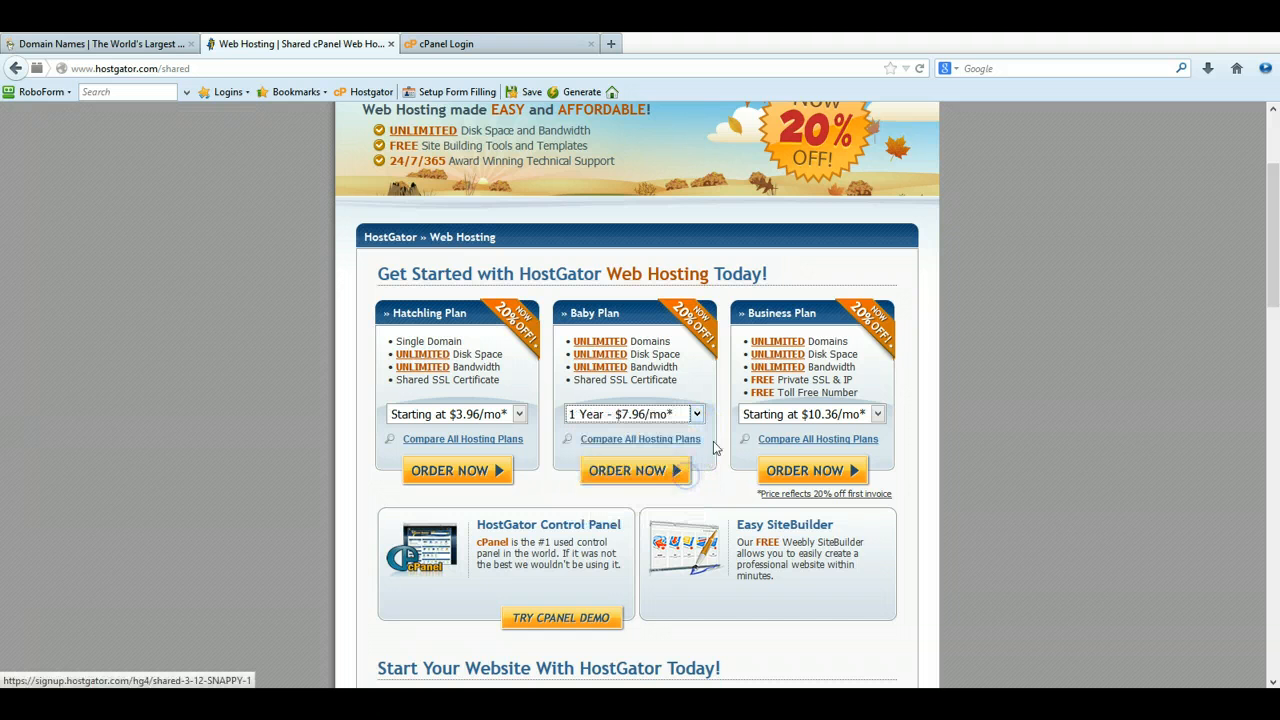
pyautogui.click(656, 484)
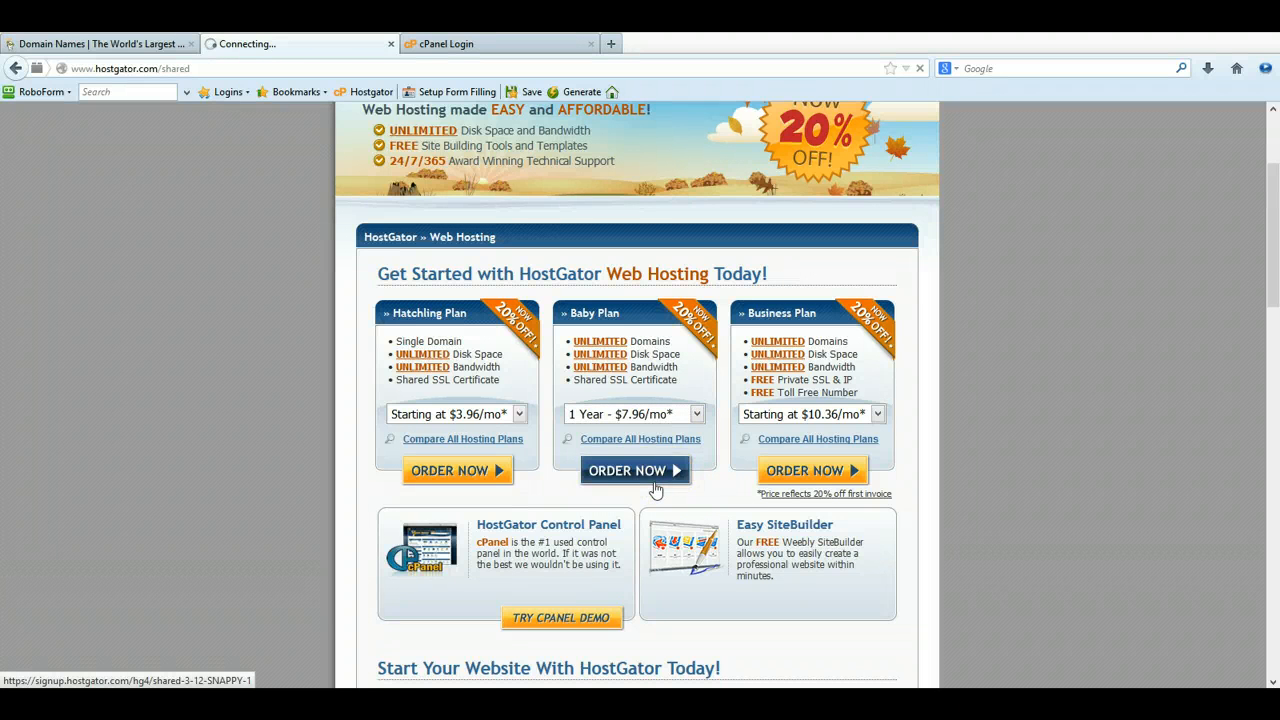
pyautogui.click(656, 487)
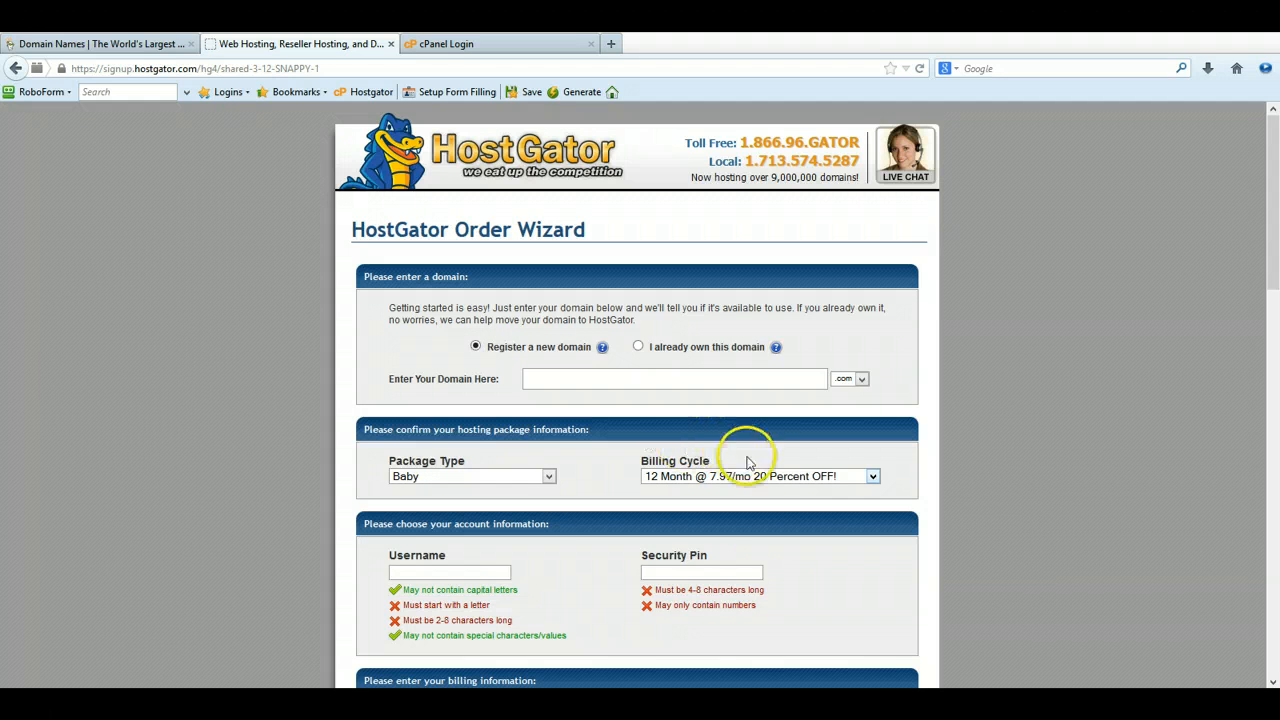
# Check the billing cycle options in the order form and mark the domain as already owned.
pyautogui.click(851, 476)
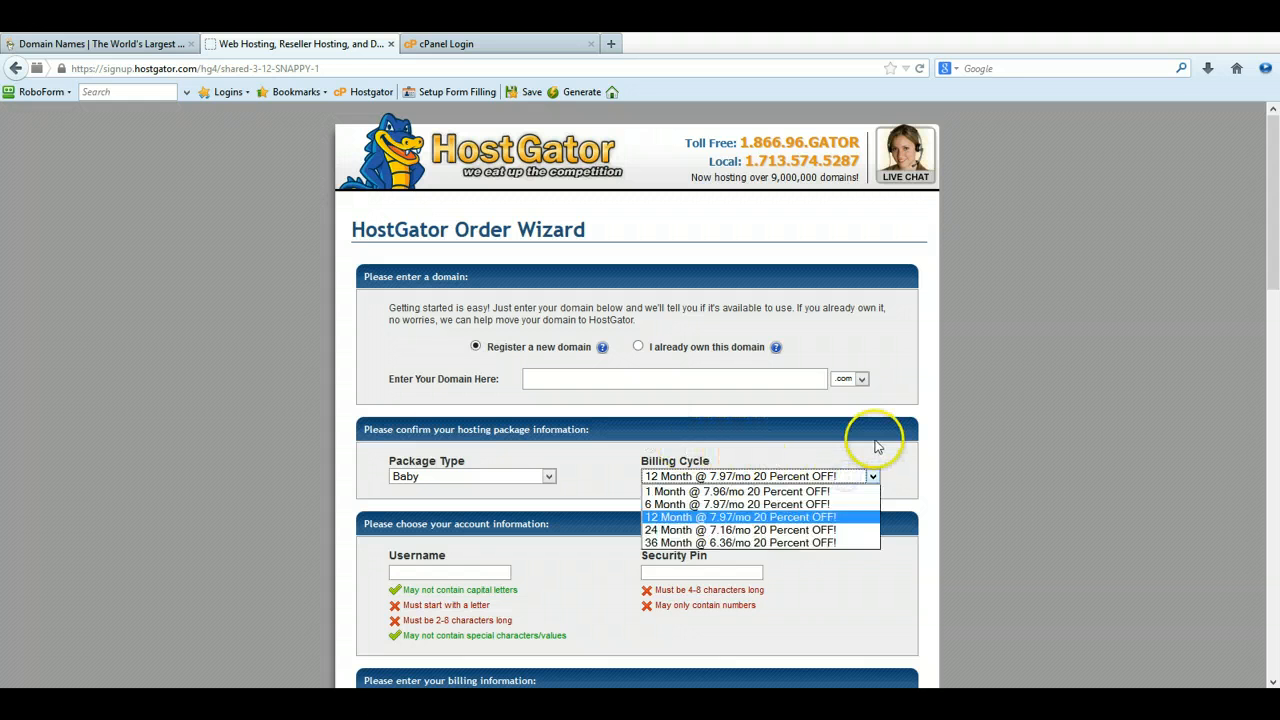
pyautogui.click(876, 435)
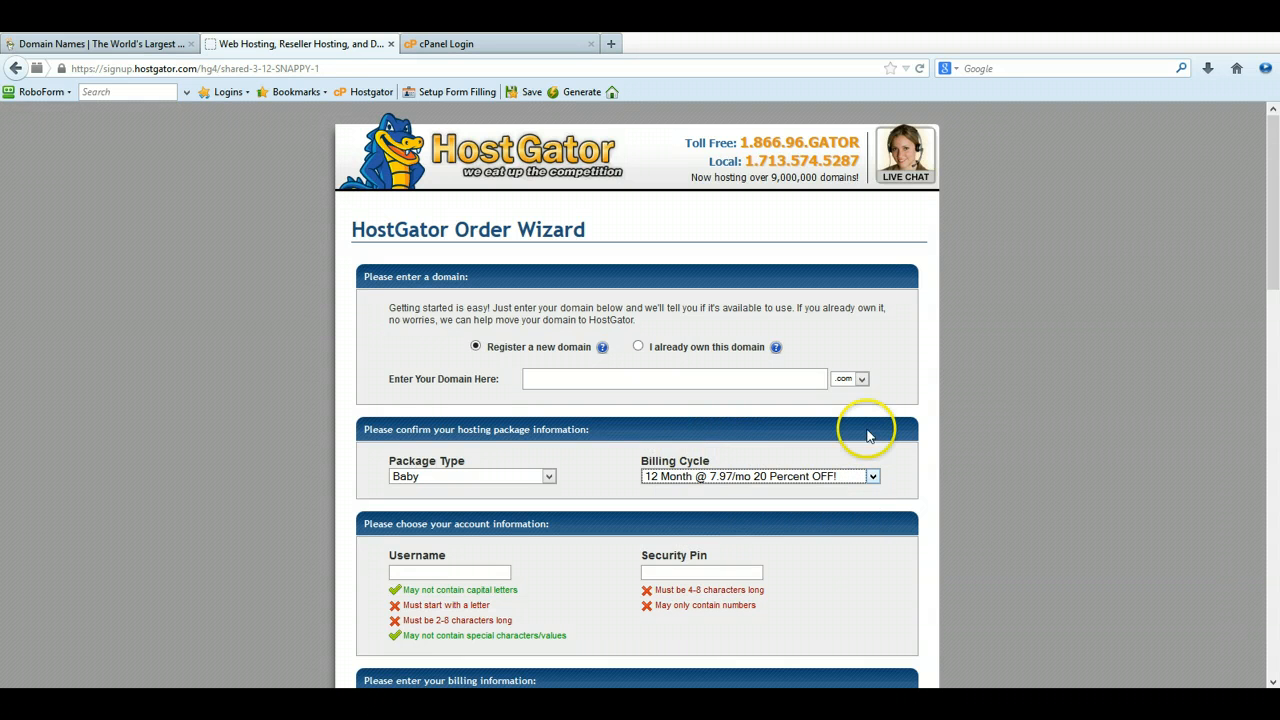
pyautogui.scroll(-3, 868, 429)
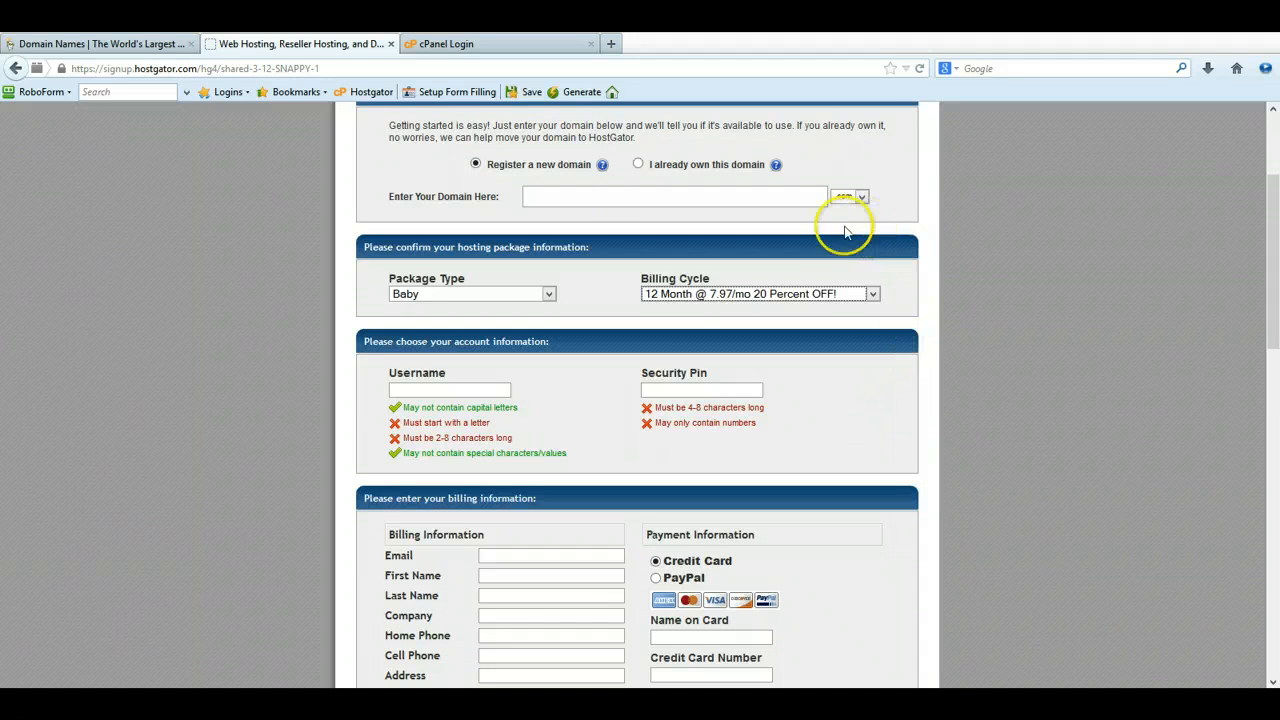
pyautogui.click(638, 165)
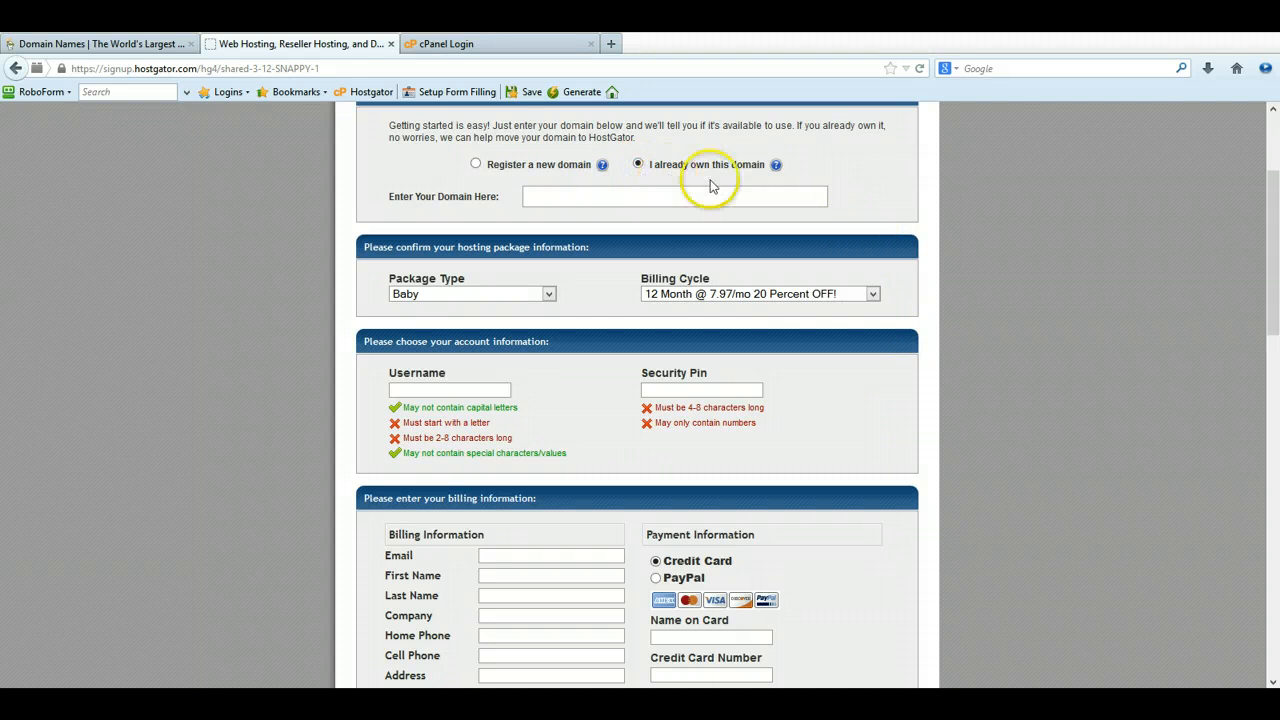
pyautogui.click(700, 197)
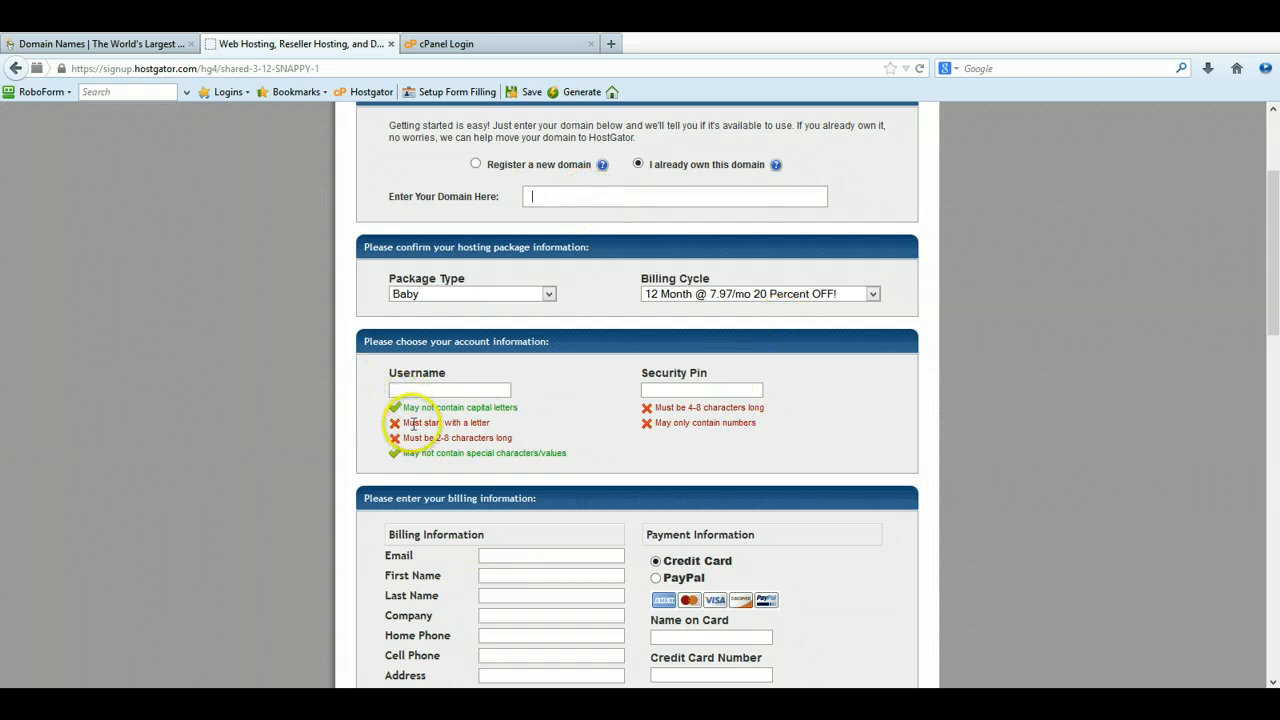
# Review the billing information and hosting add-ons in the order form, and close the order page.
pyautogui.scroll(-8, 414, 425)
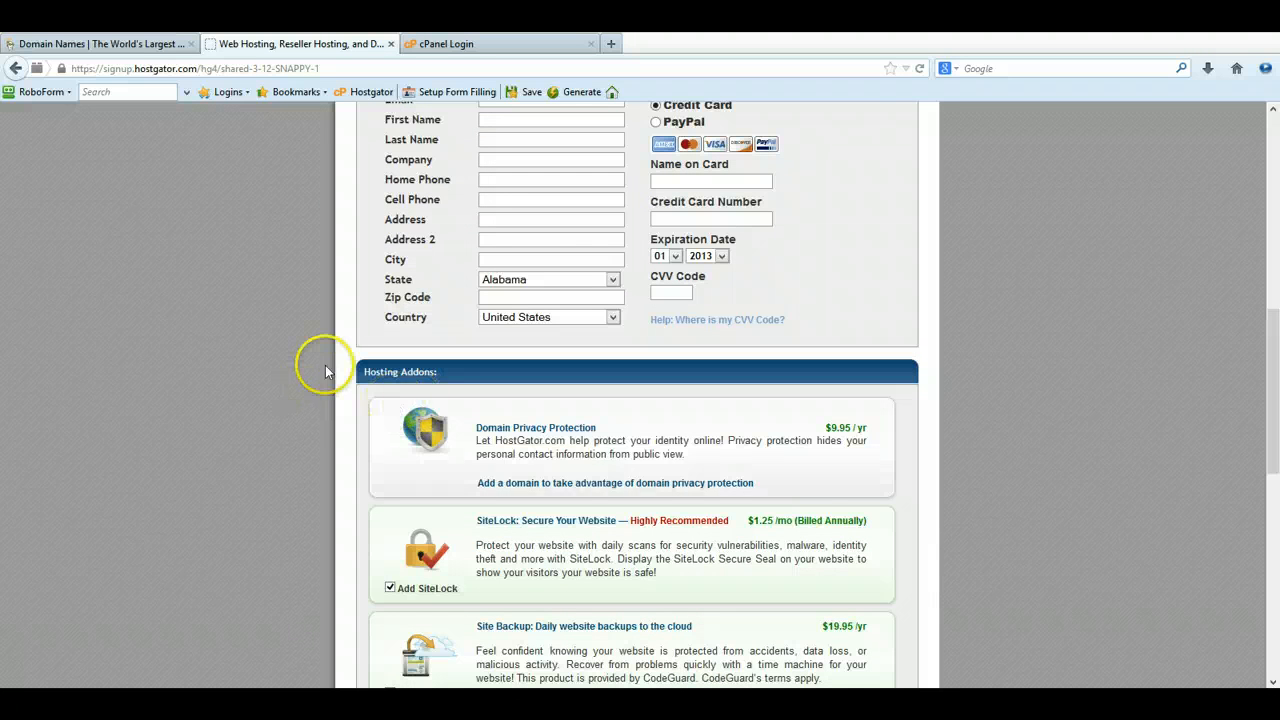
pyautogui.scroll(3, 325, 368)
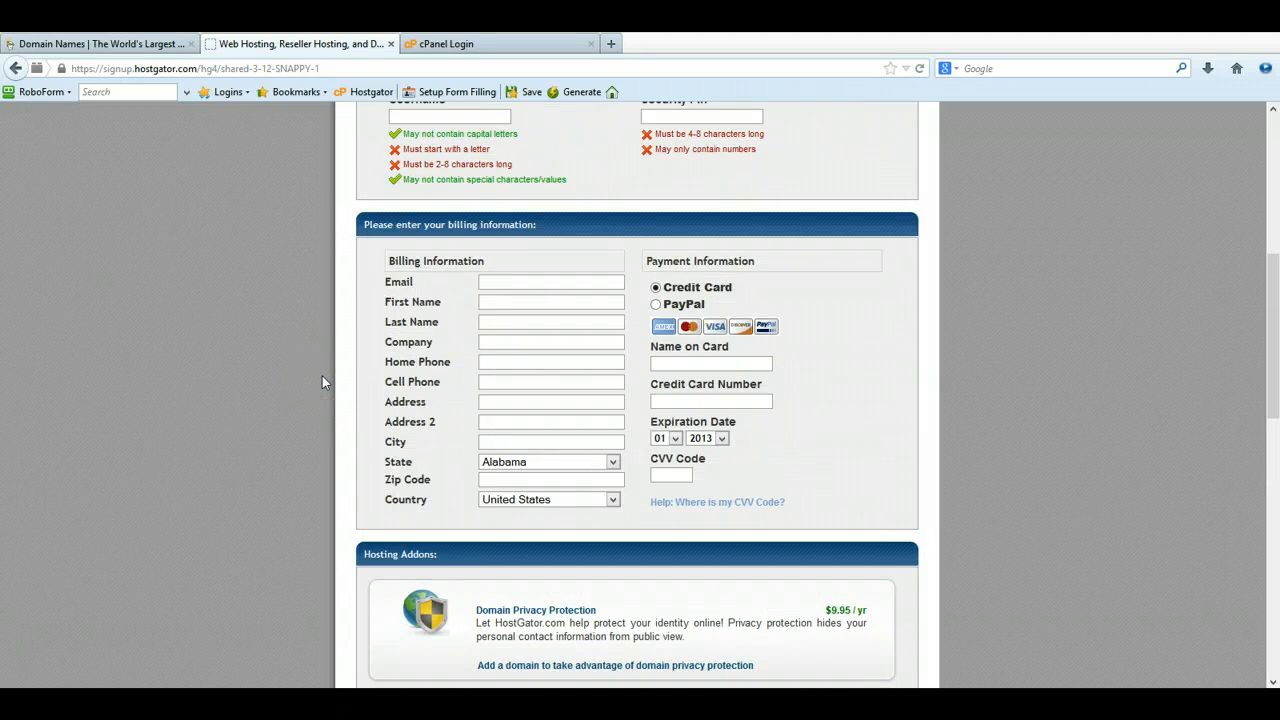
pyautogui.scroll(8, 322, 380)
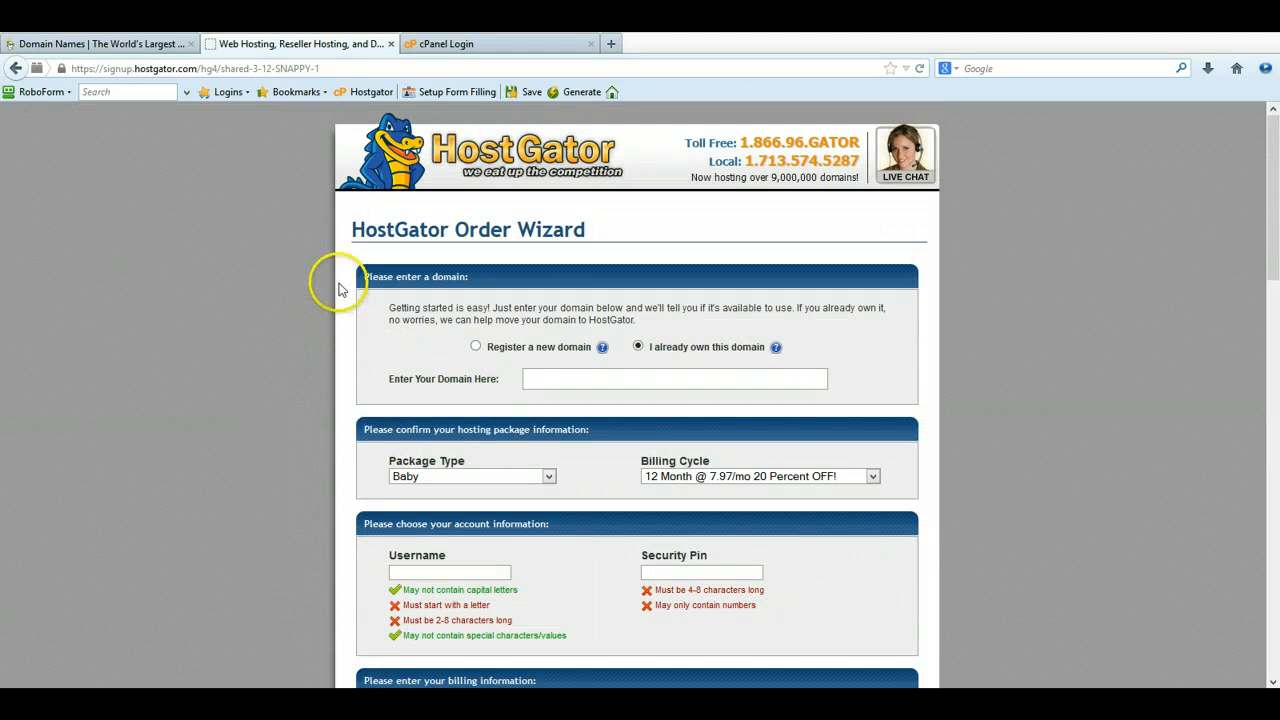
pyautogui.hotkey('ctrl', 'w')
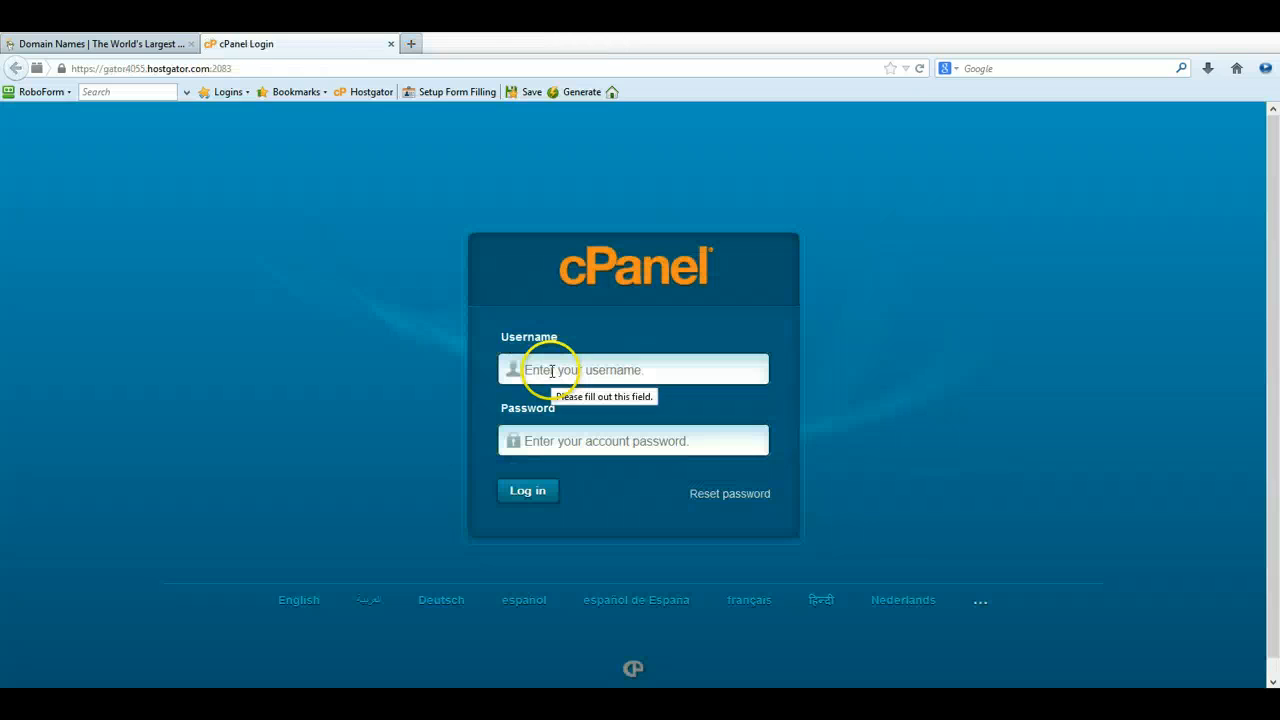
# Log in to cPanel with the account username and password, and dismiss the offer to remember the password.
pyautogui.click(552, 371)
pyautogui.write('frazier')
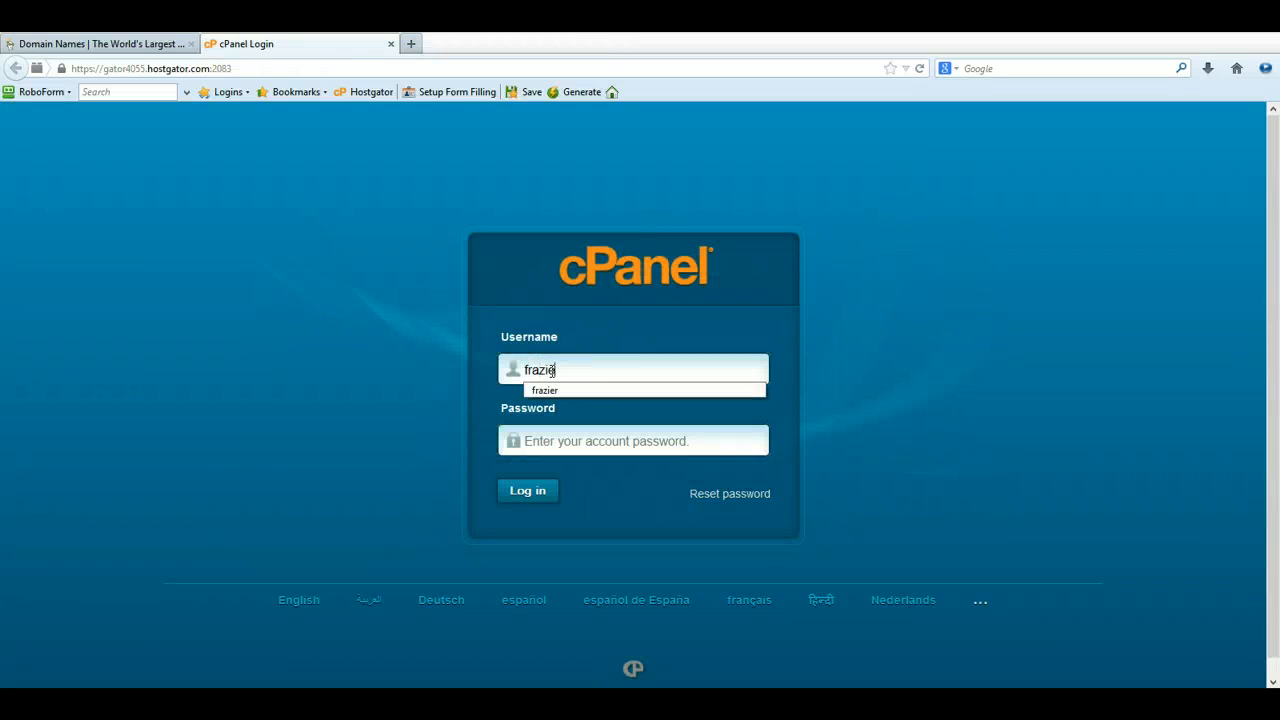
pyautogui.press('Tab')
pyautogui.write('•••••')
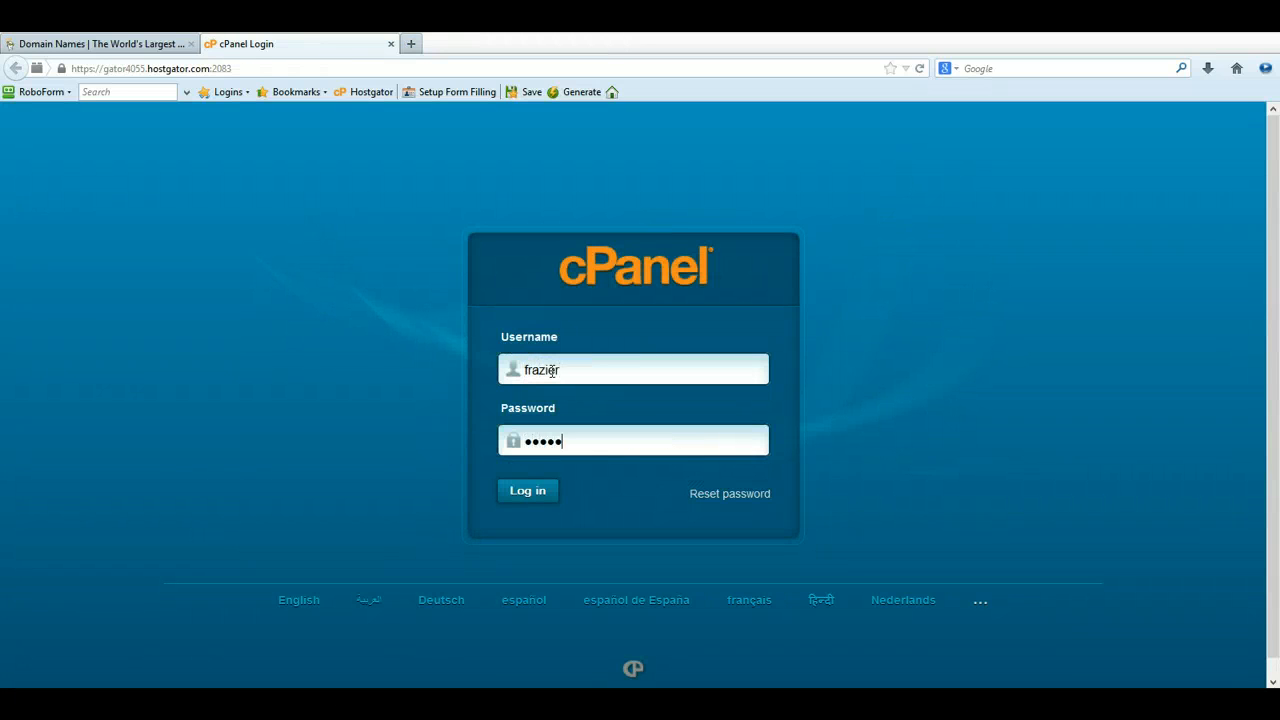
pyautogui.write('•••')
pyautogui.press('Return')
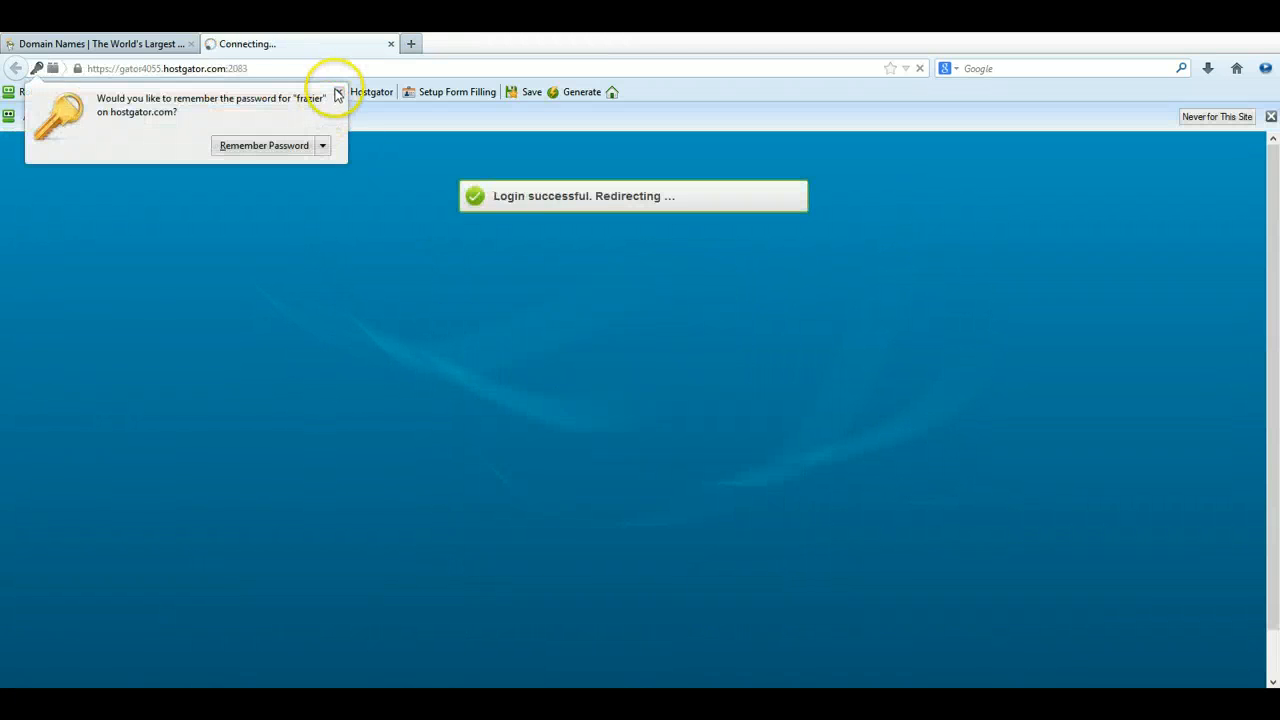
pyautogui.click(338, 92)
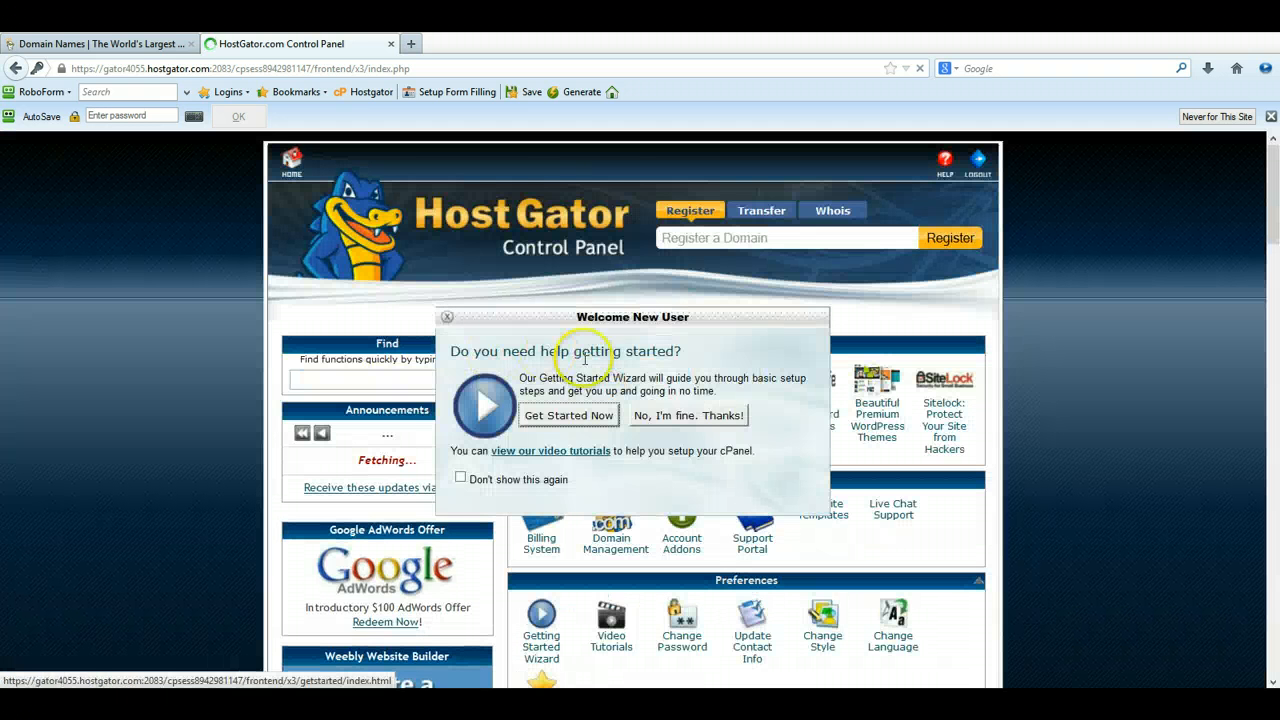
# Dismiss the new-user welcome and goMobi pop-ups, and find the Domains section of the control panel.
pyautogui.click(718, 418)
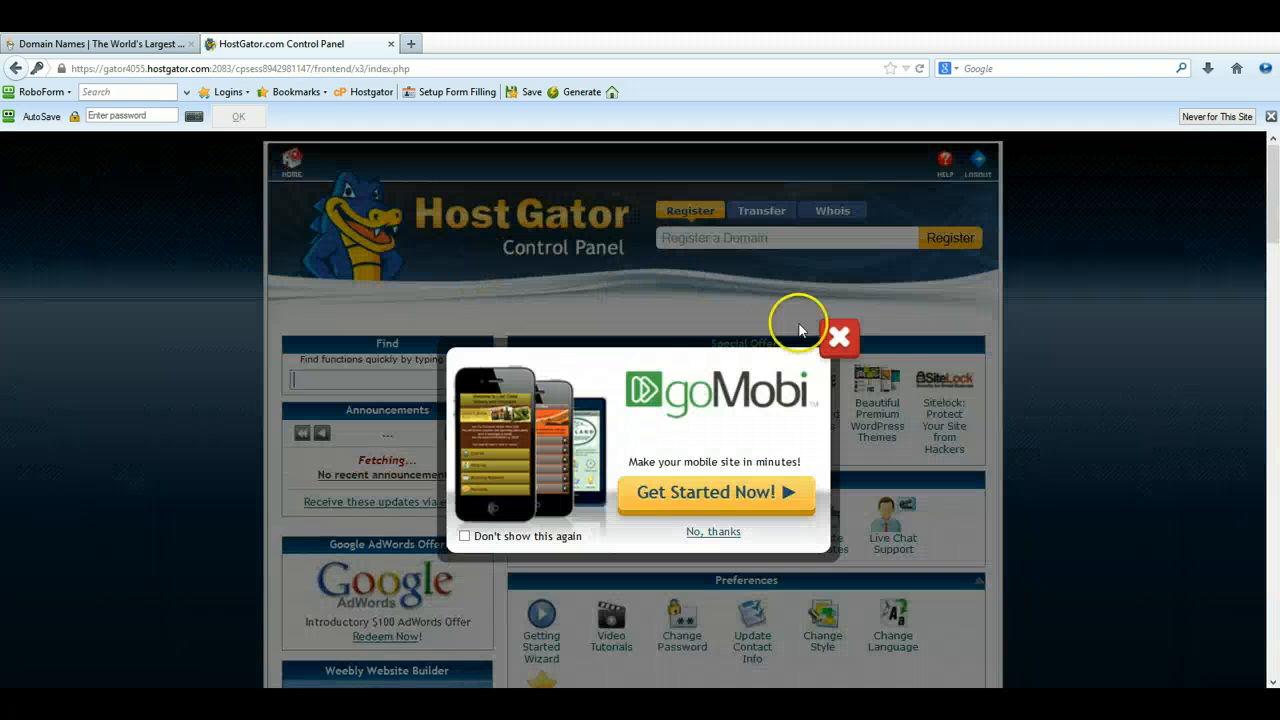
pyautogui.click(838, 337)
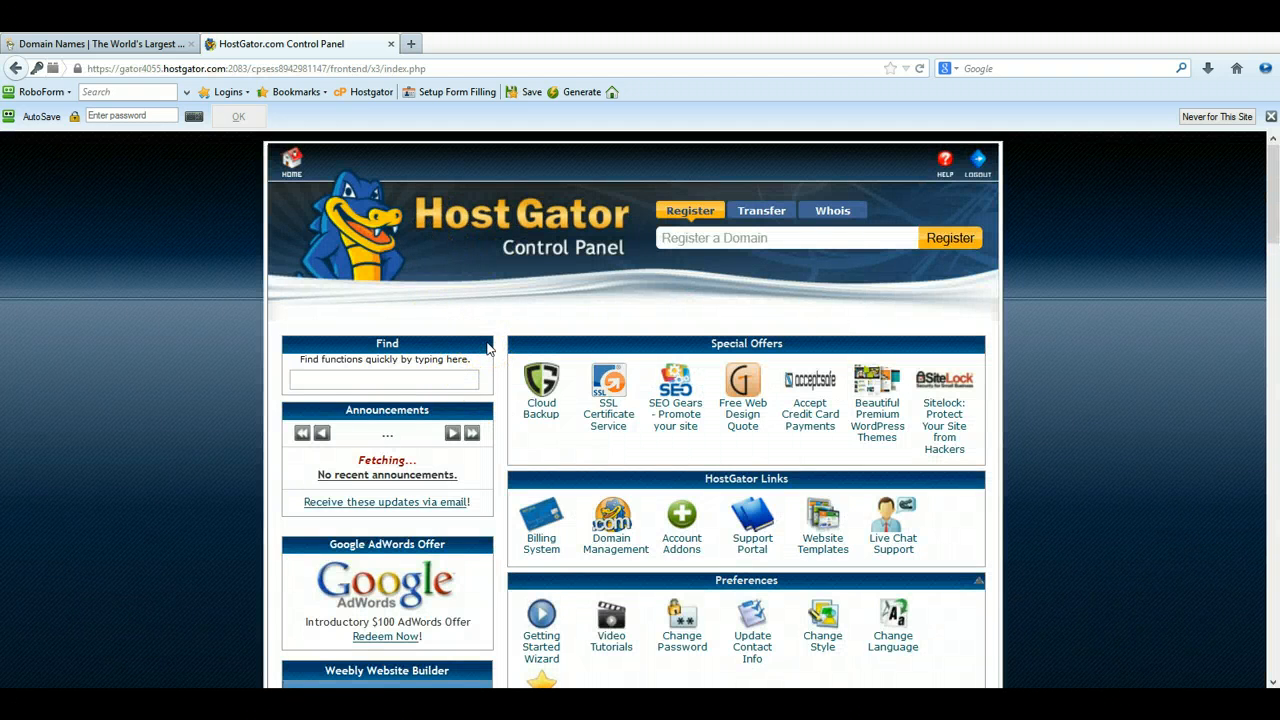
pyautogui.scroll(-5, 487, 347)
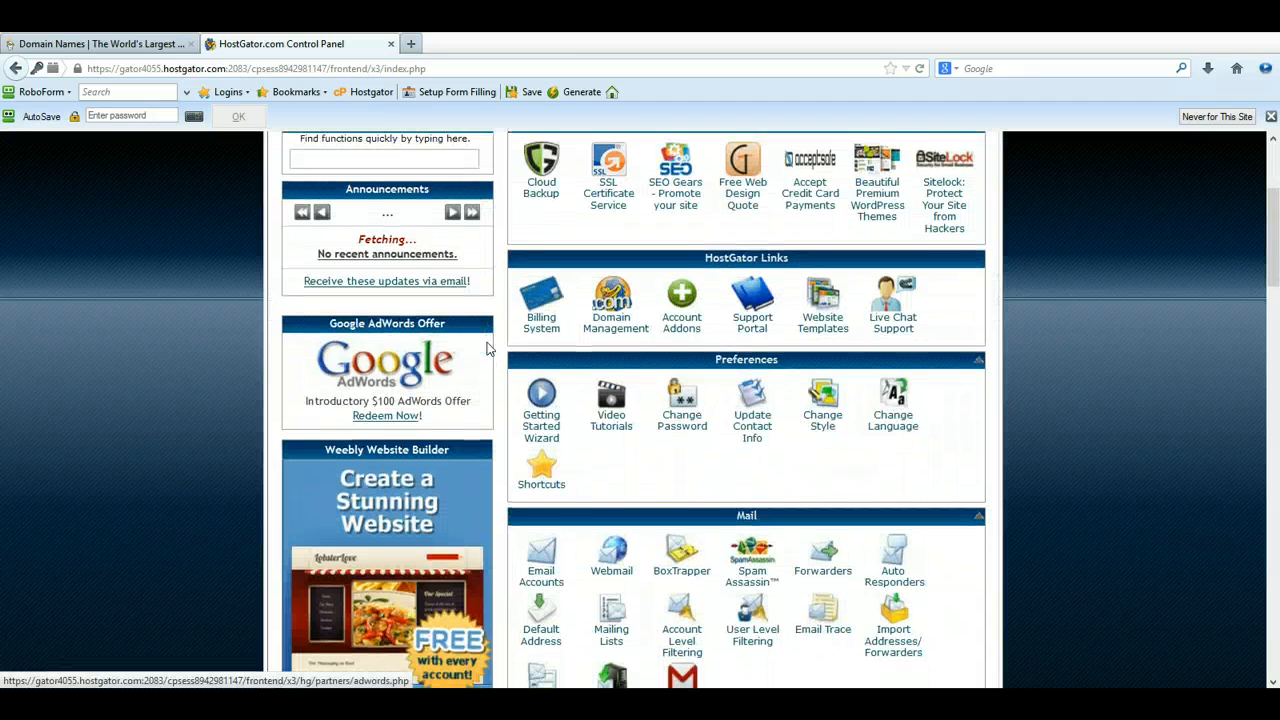
pyautogui.scroll(-4, 487, 347)
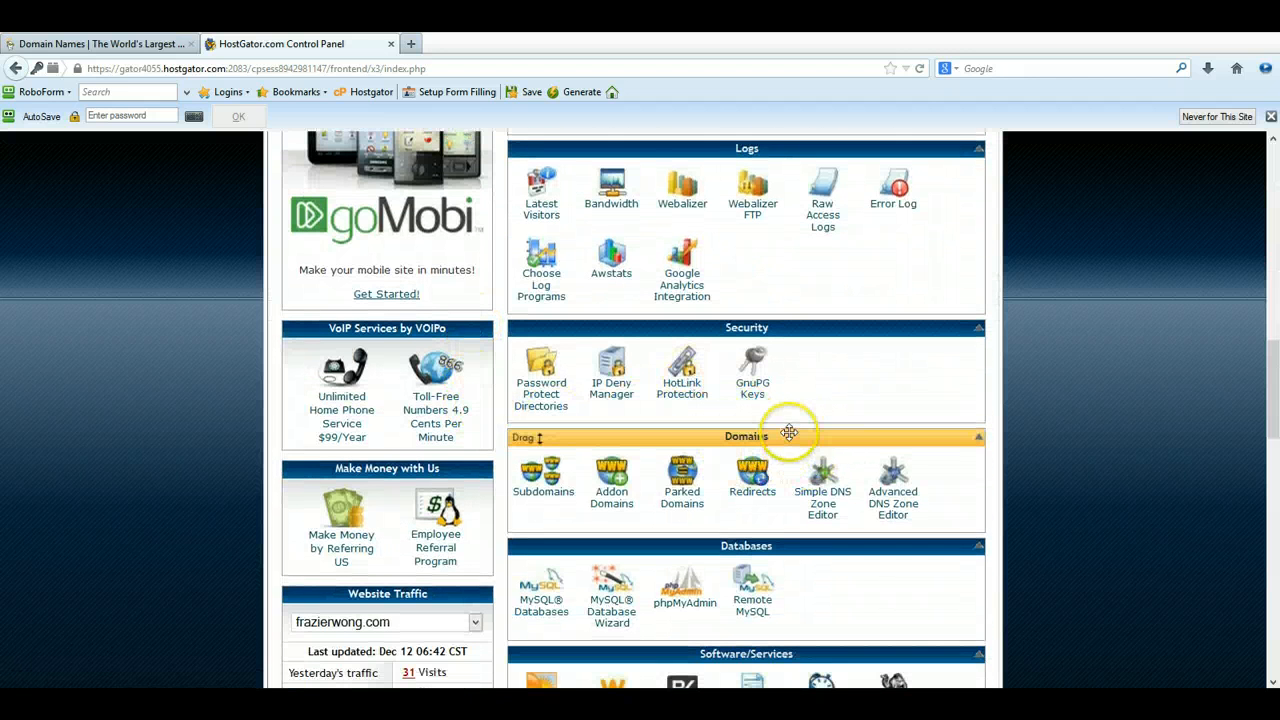
# Switch to the GoDaddy site and open the account page of the signed-in customer.
pyautogui.click(108, 43)
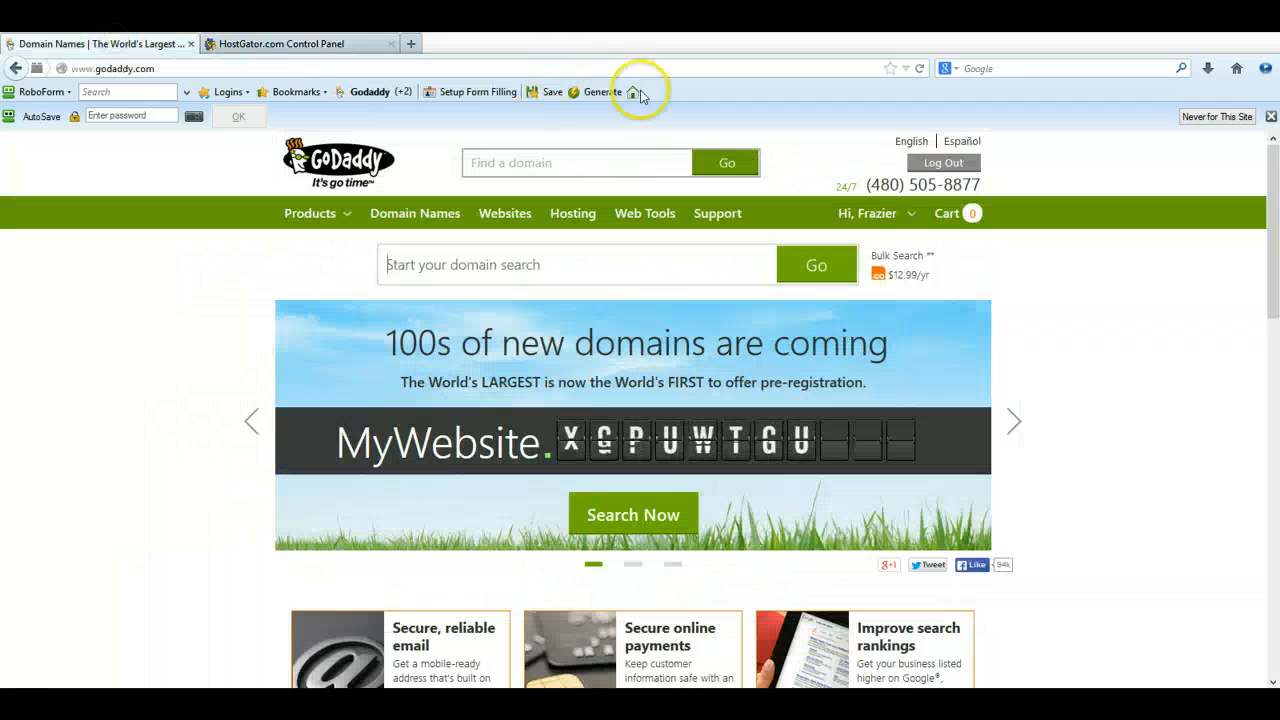
pyautogui.click(873, 211)
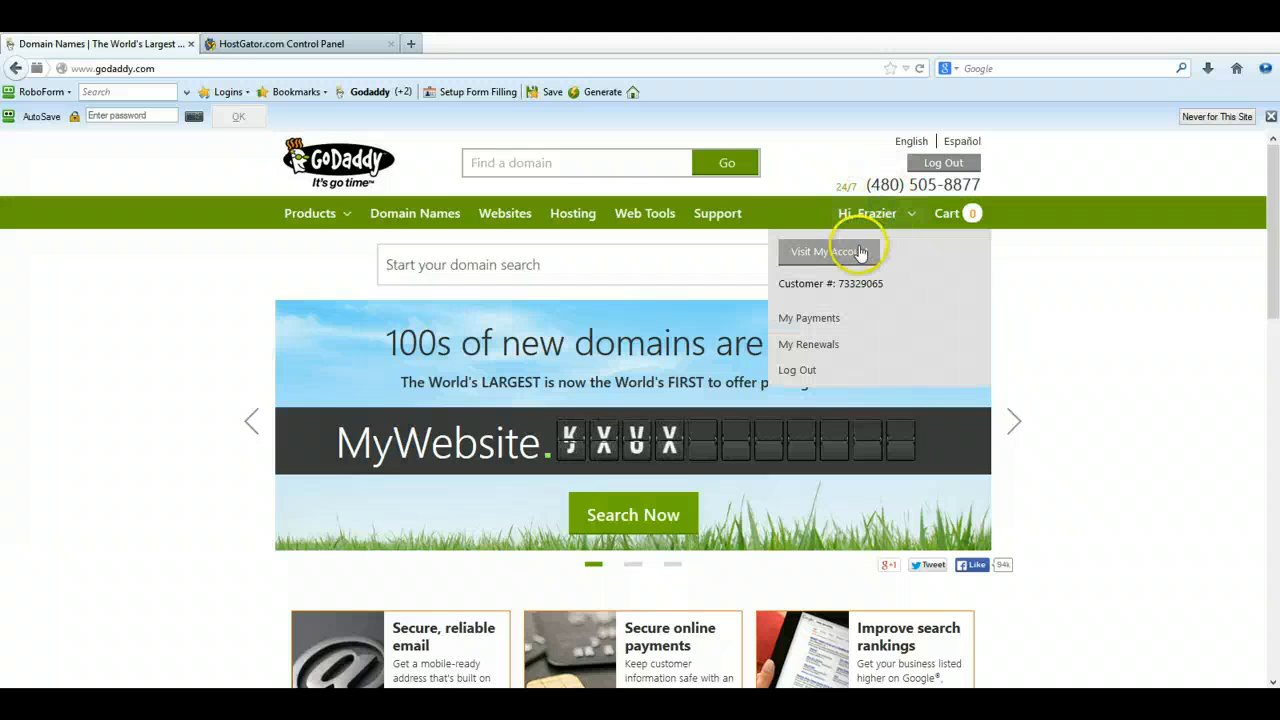
pyautogui.click(857, 251)
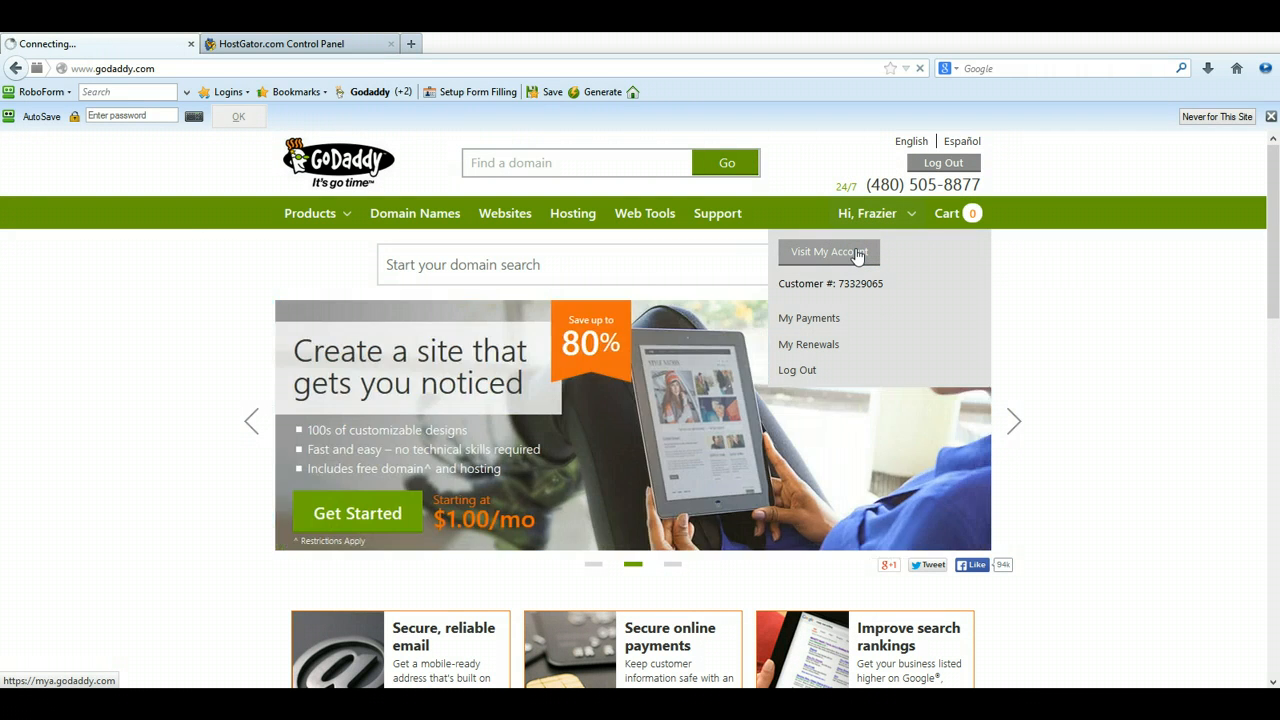
pyautogui.click(857, 253)
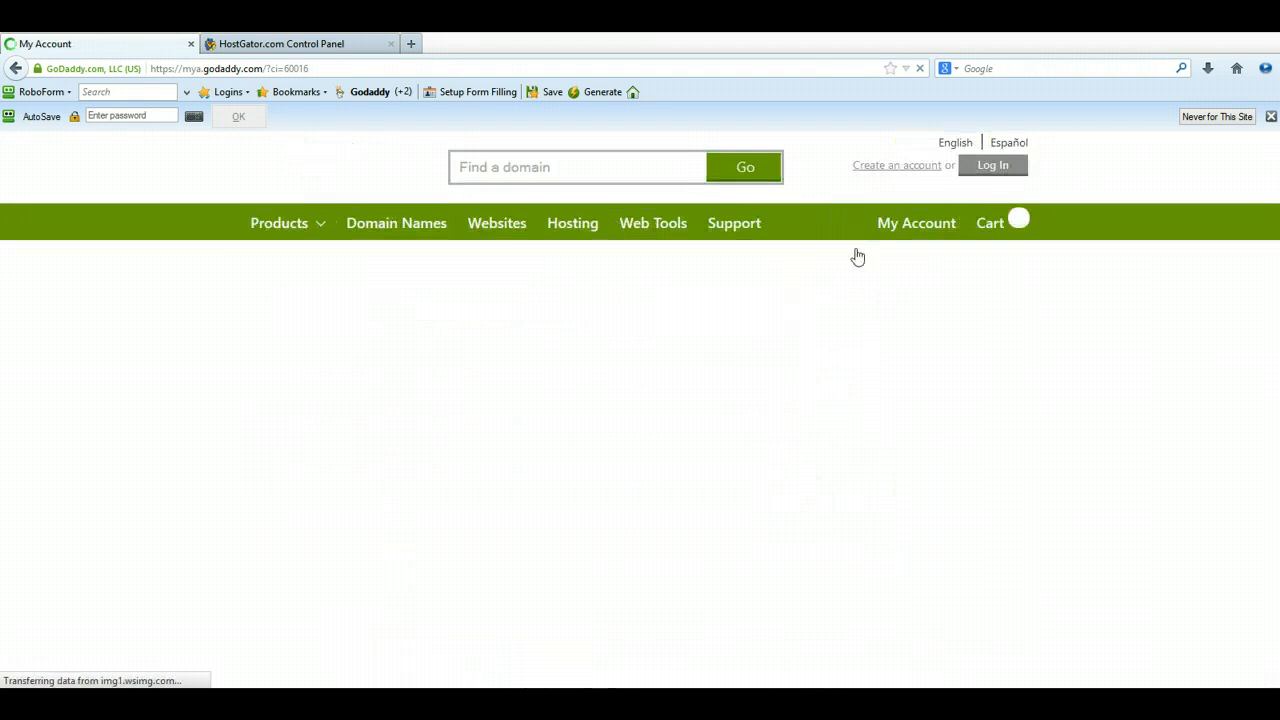
pyautogui.click(852, 258)
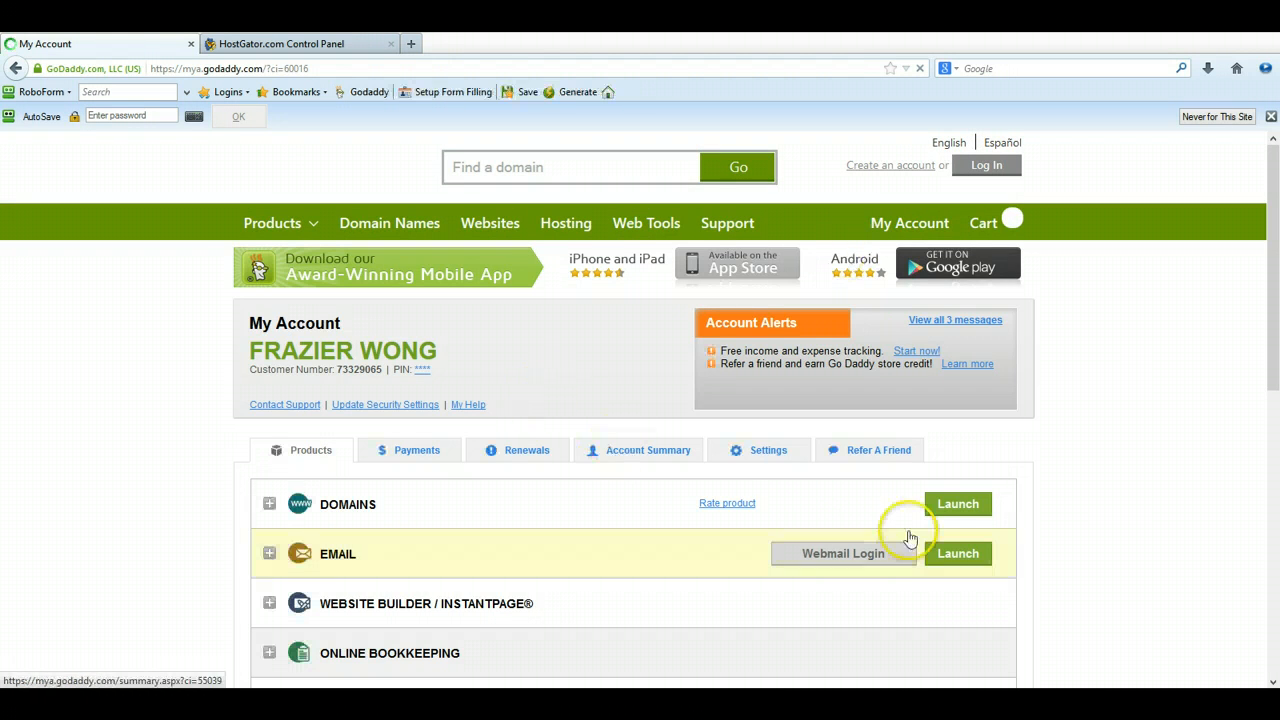
# Dismiss the profile survey on the GoDaddy account page and launch the domain manager.
pyautogui.click(958, 506)
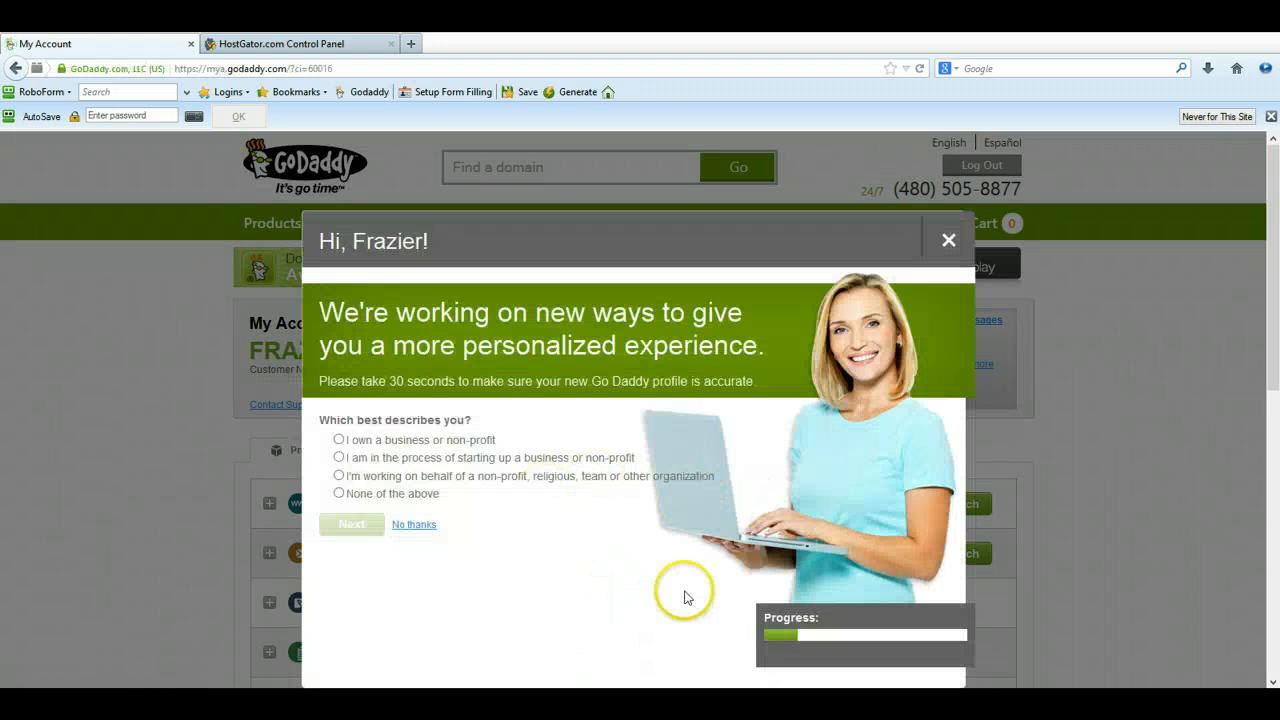
pyautogui.click(945, 239)
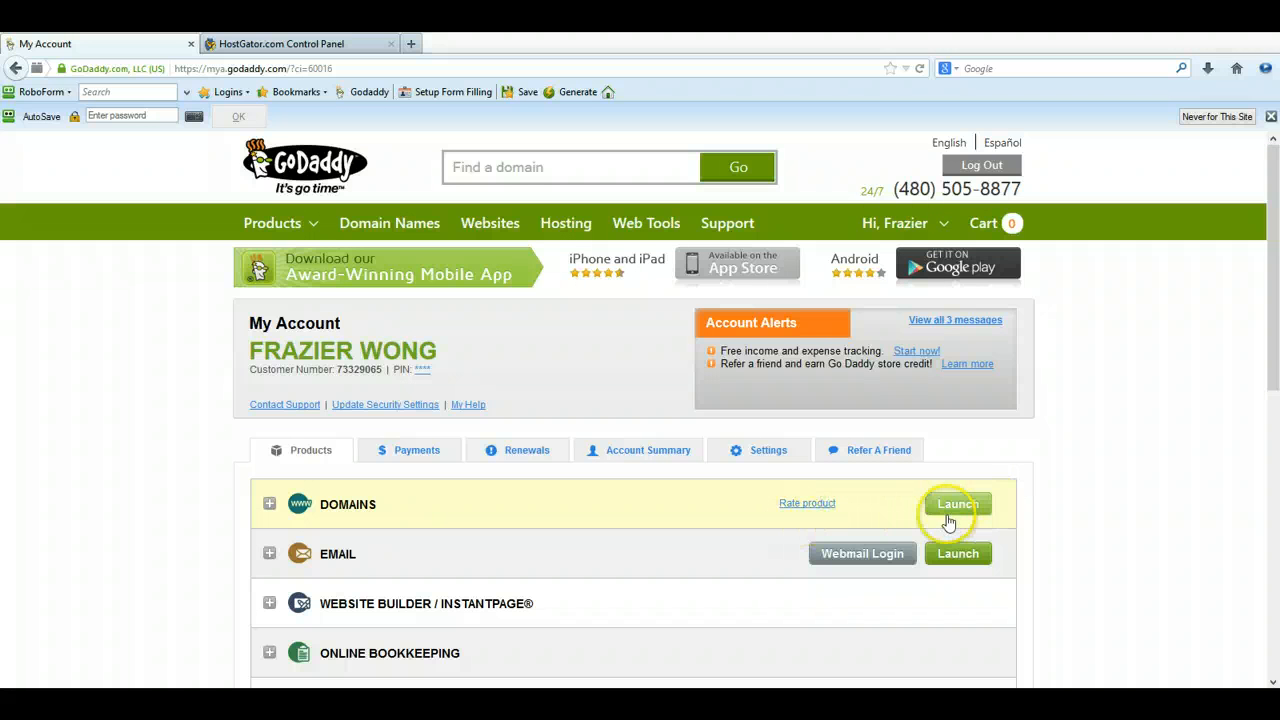
pyautogui.click(968, 508)
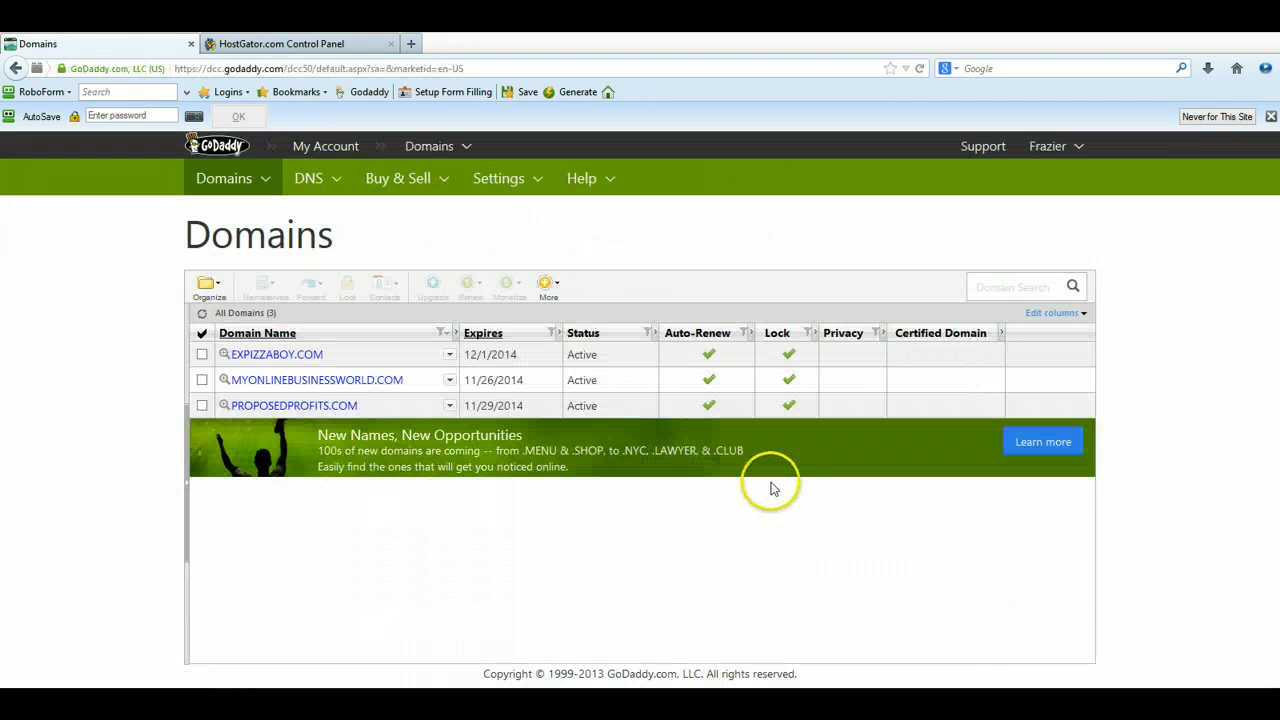
# Check the Custom setup type in the nameserver settings of EXPIZZABOY.COM, and cancel without saving.
pyautogui.click(450, 356)
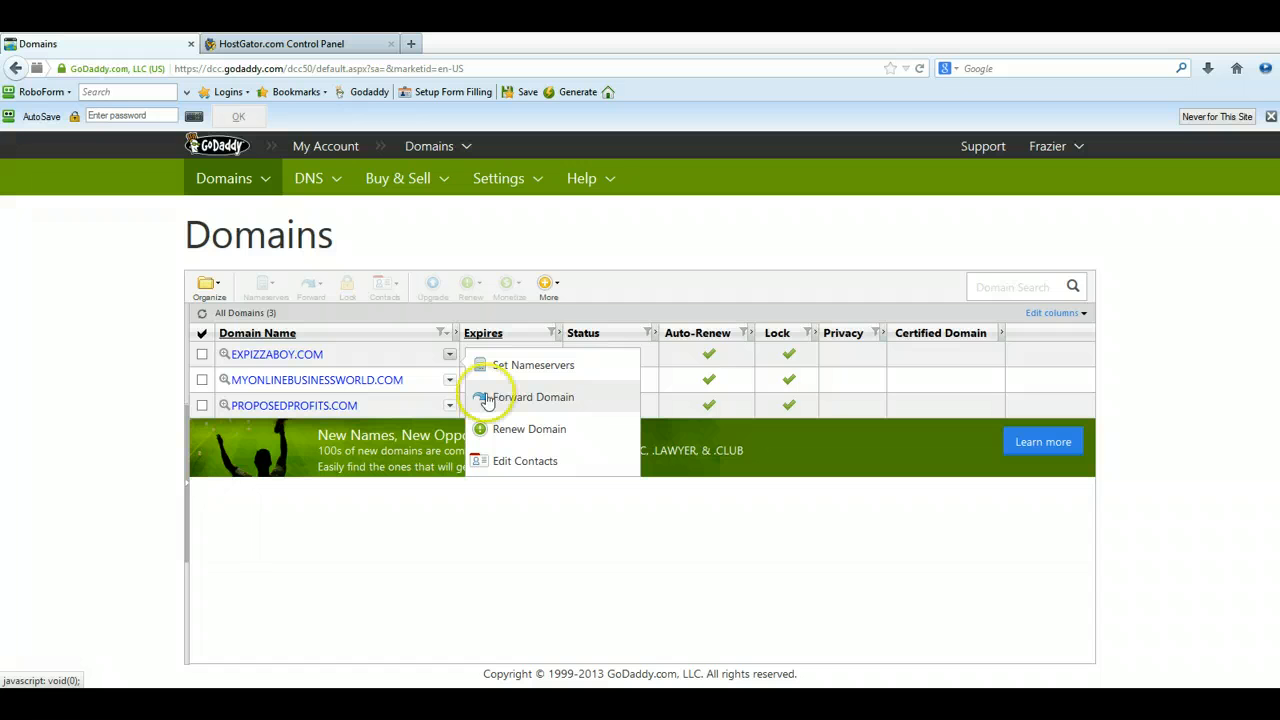
pyautogui.click(485, 370)
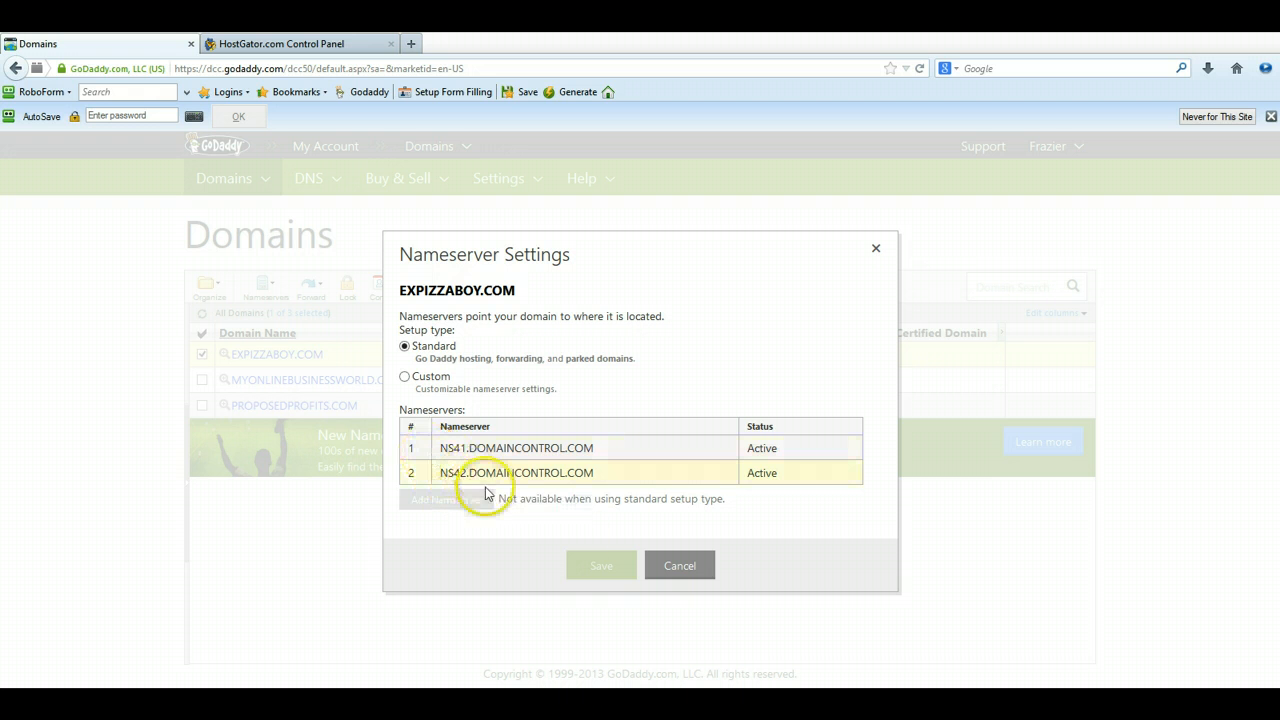
pyautogui.click(403, 377)
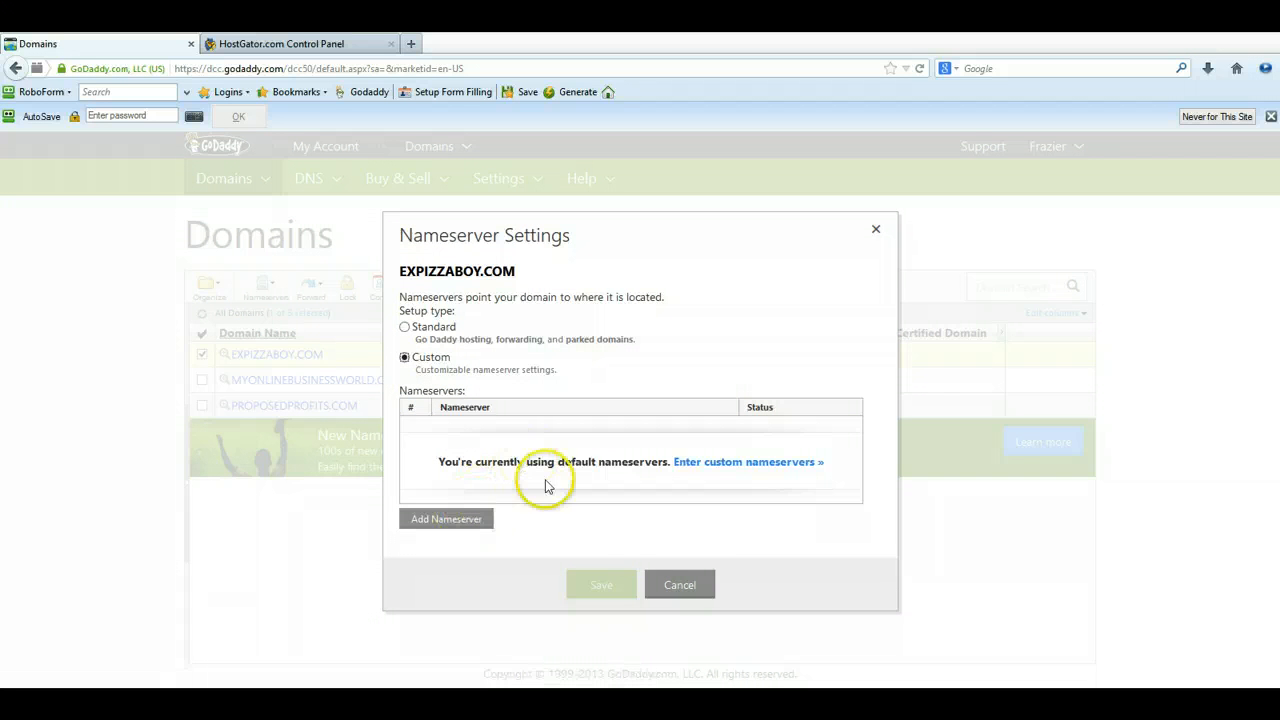
pyautogui.click(710, 589)
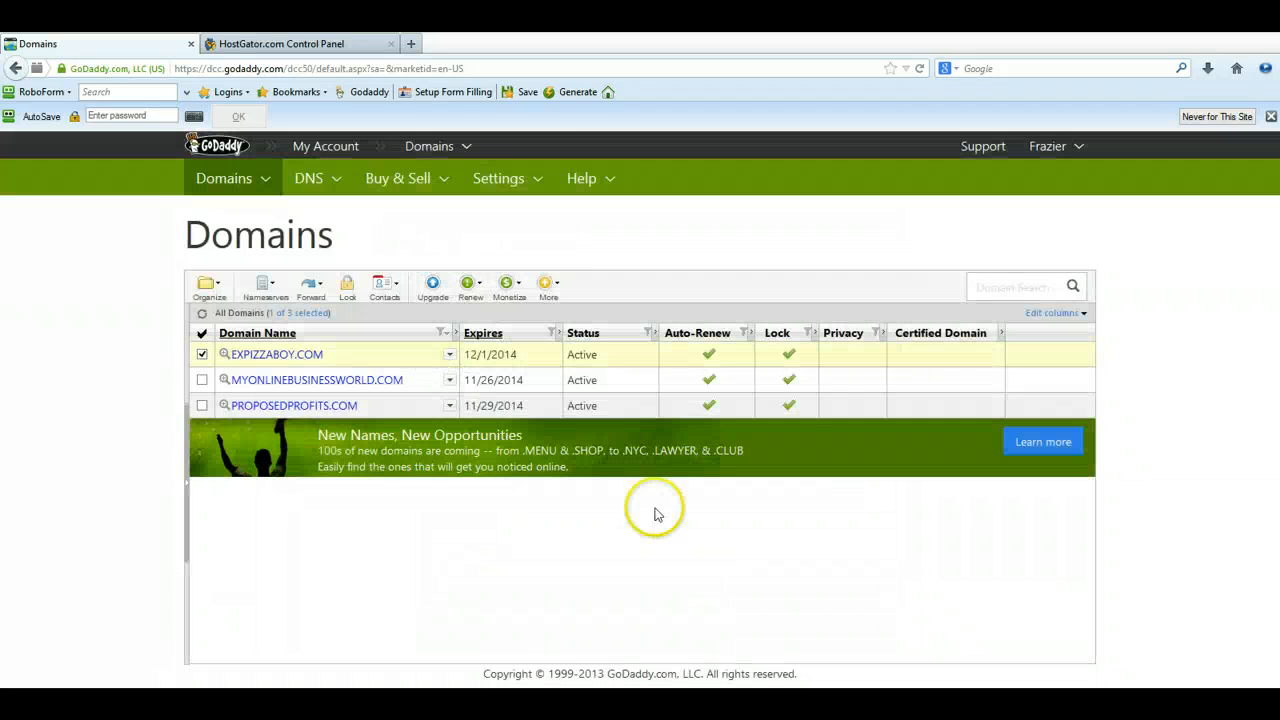
# Switch to the HostGator control panel, find the name servers in the account information, and highlight both entries.
pyautogui.click(330, 44)
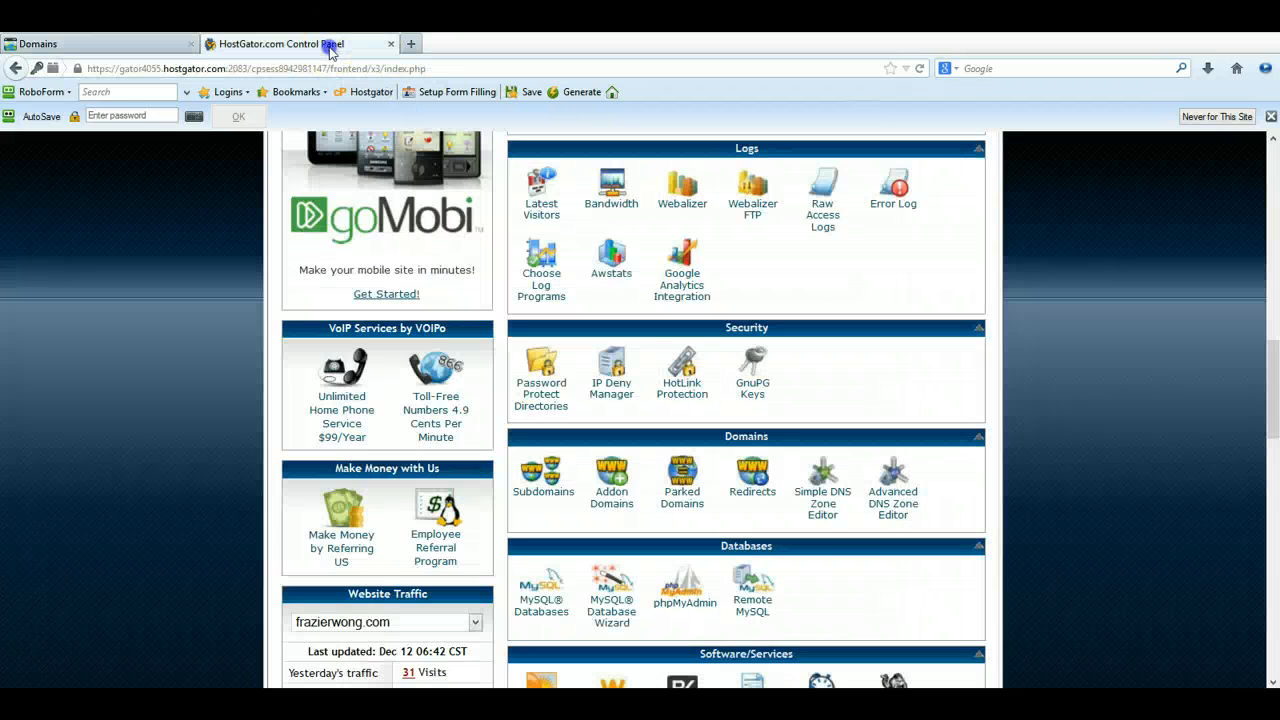
pyautogui.scroll(-7, 518, 475)
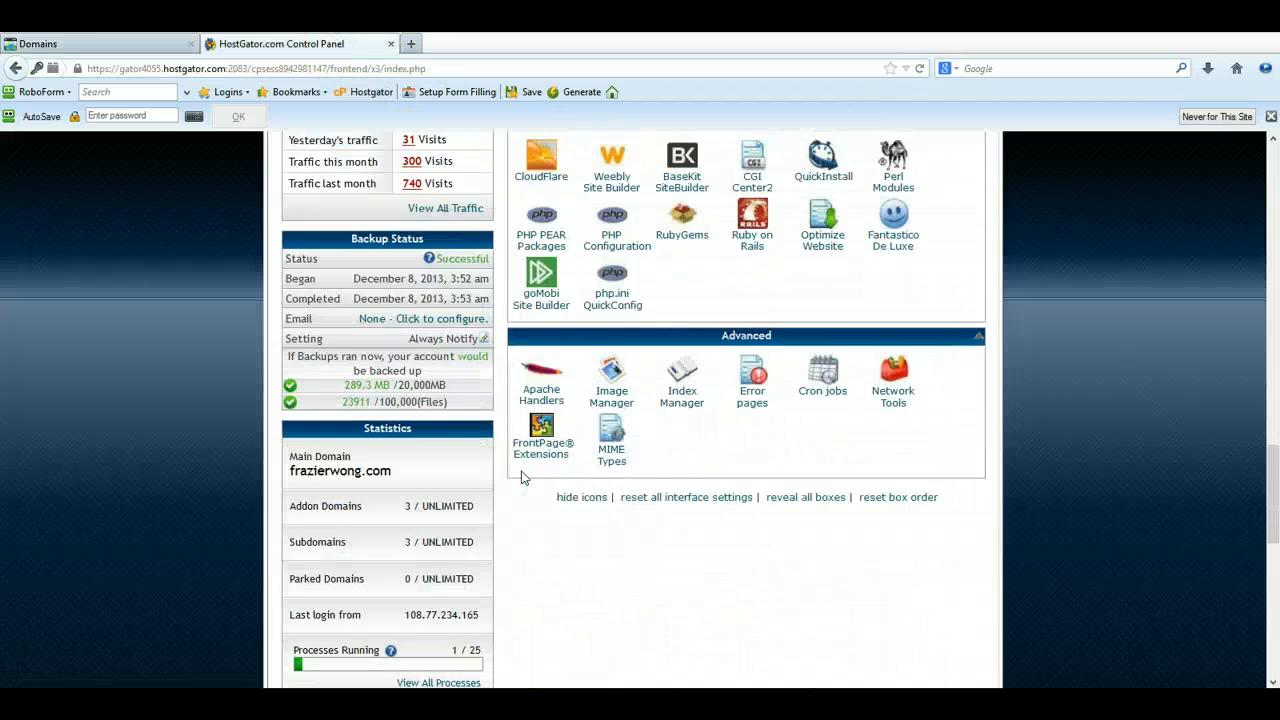
pyautogui.scroll(4, 520, 478)
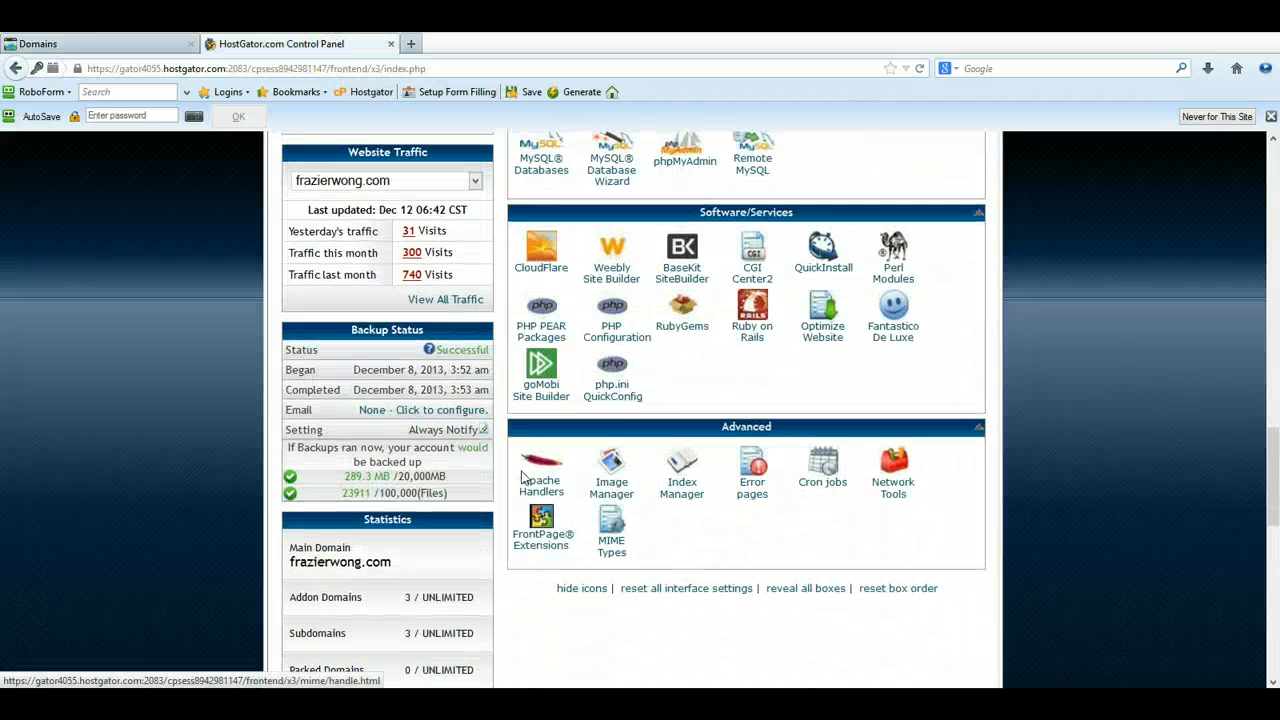
pyautogui.scroll(5, 520, 478)
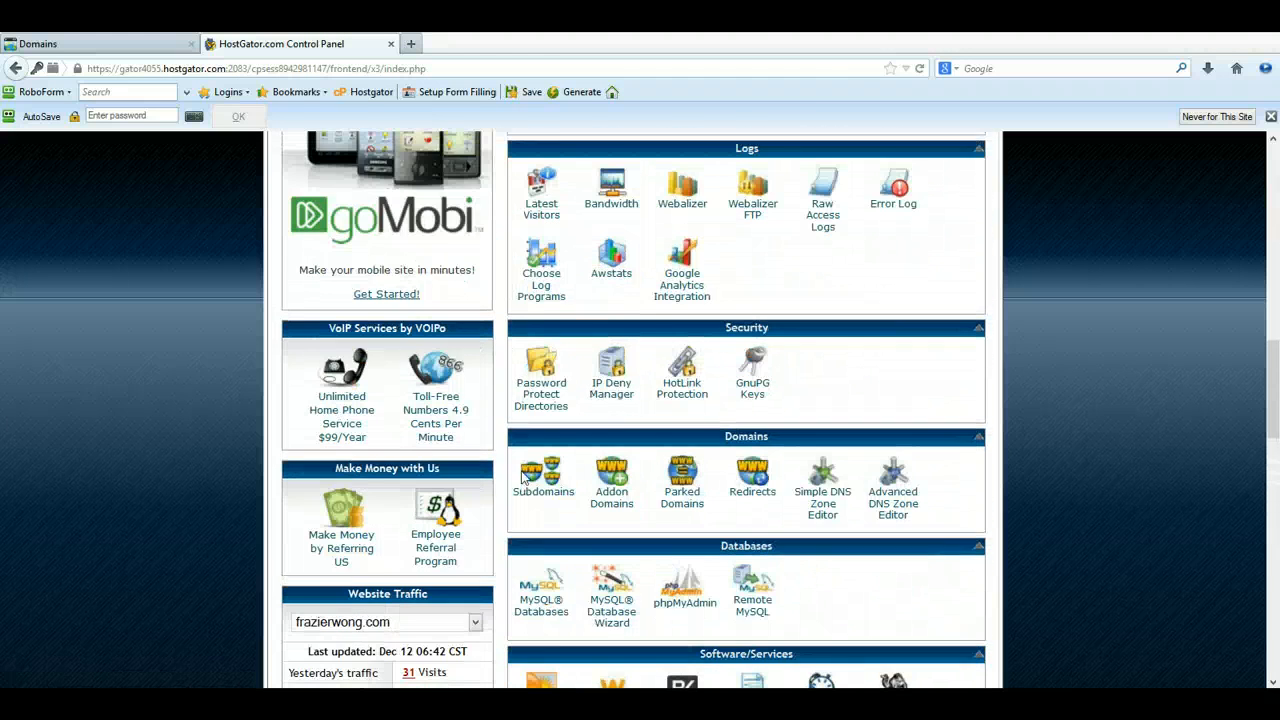
pyautogui.scroll(-10, 521, 477)
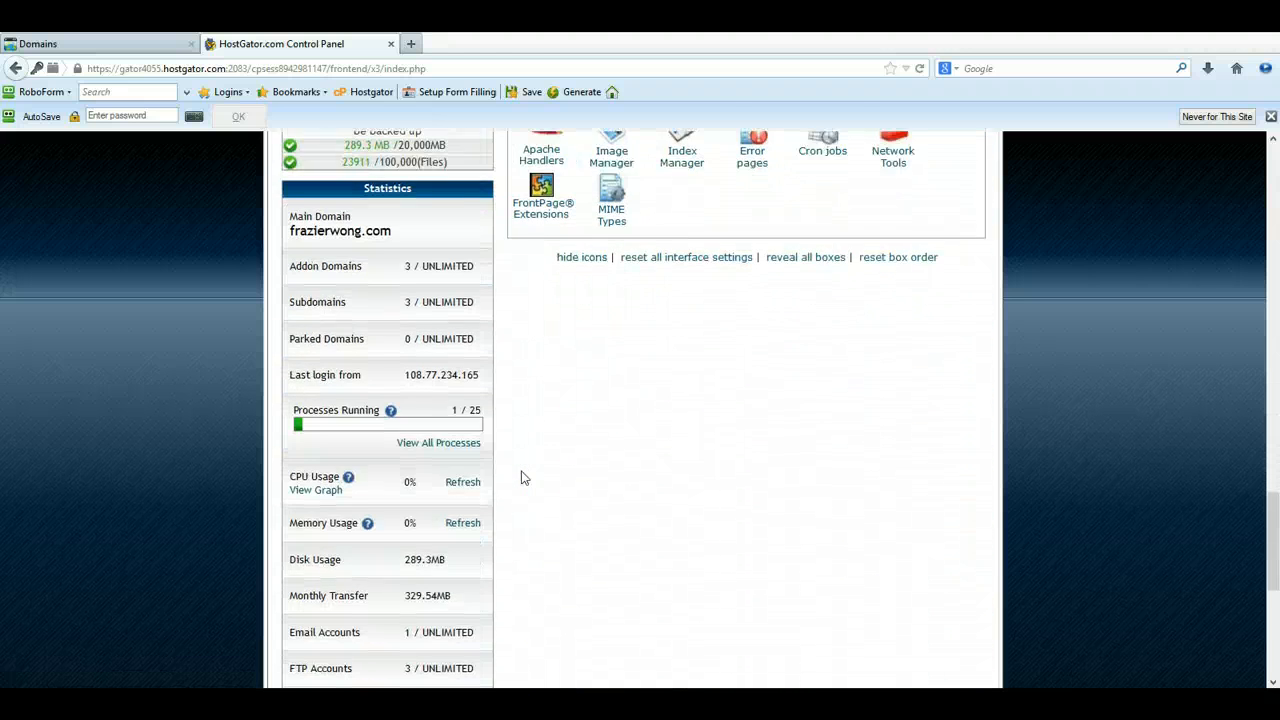
pyautogui.scroll(-3, 521, 478)
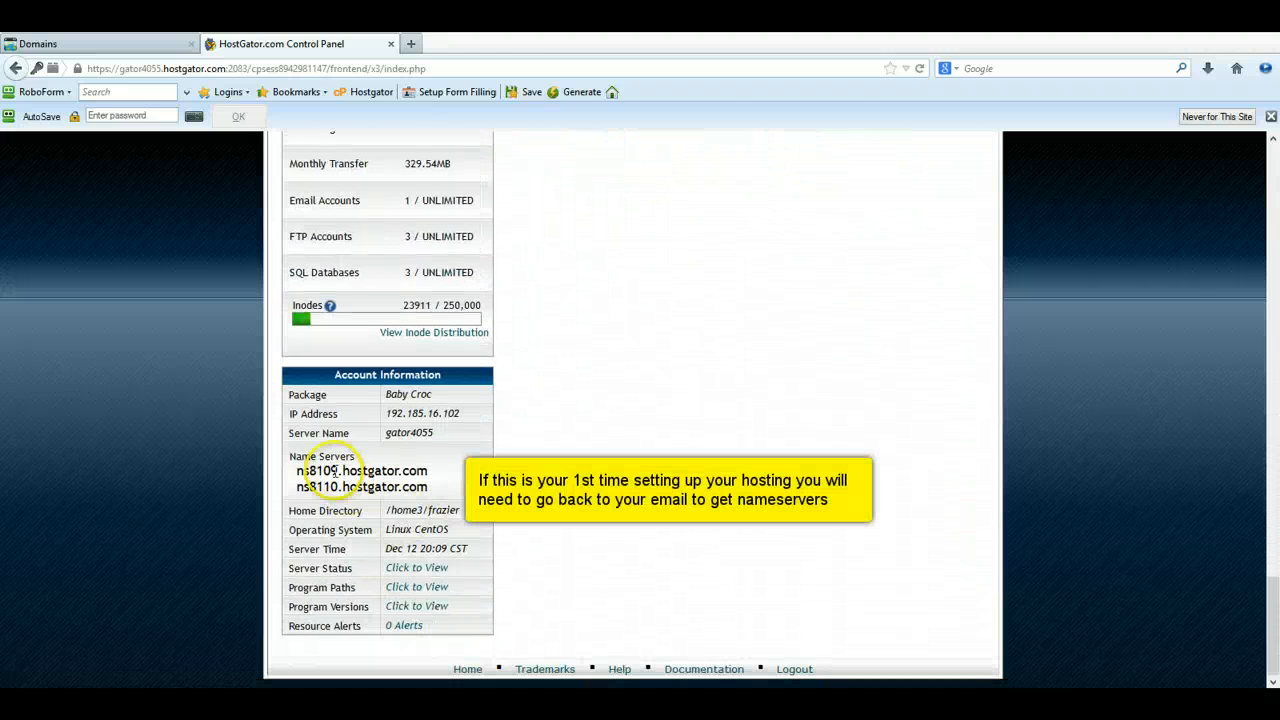
pyautogui.moveTo(297, 470); pyautogui.dragTo(451, 487)
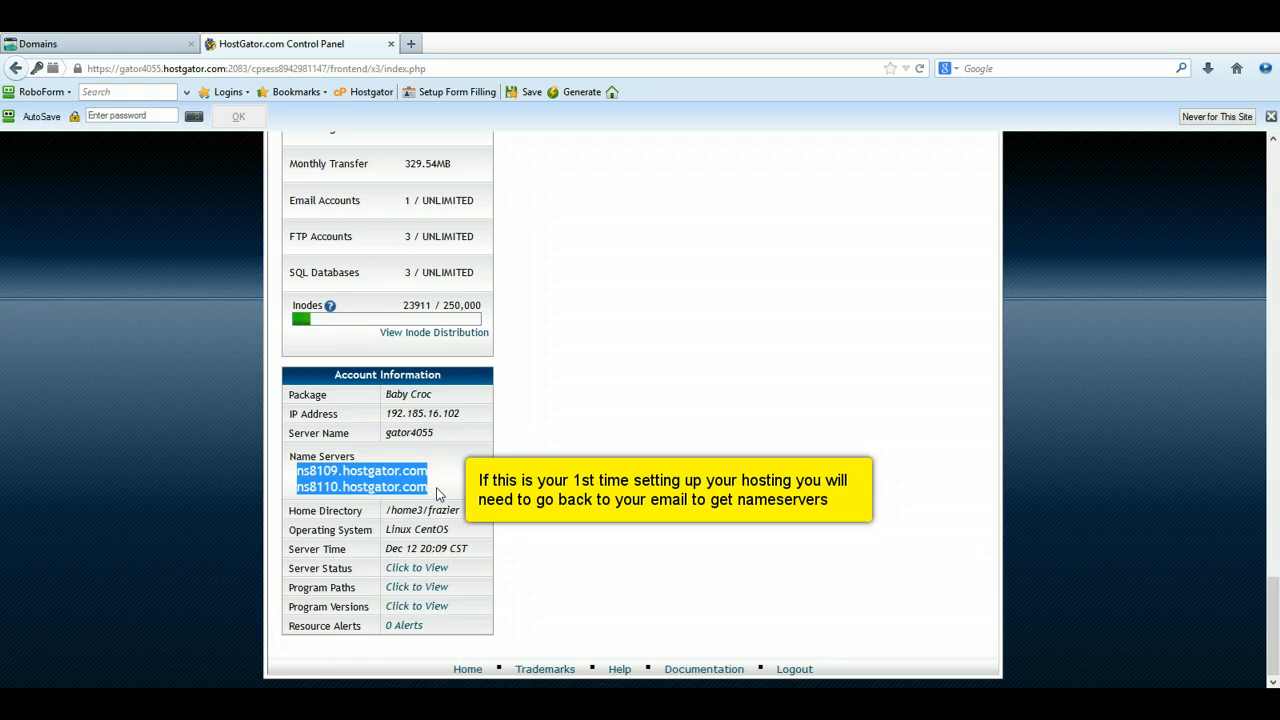
# Switch to GoDaddy, review the nameserver settings of MYONLINEBUSINESSWORLD.COM, and close them without changes.
pyautogui.click(146, 48)
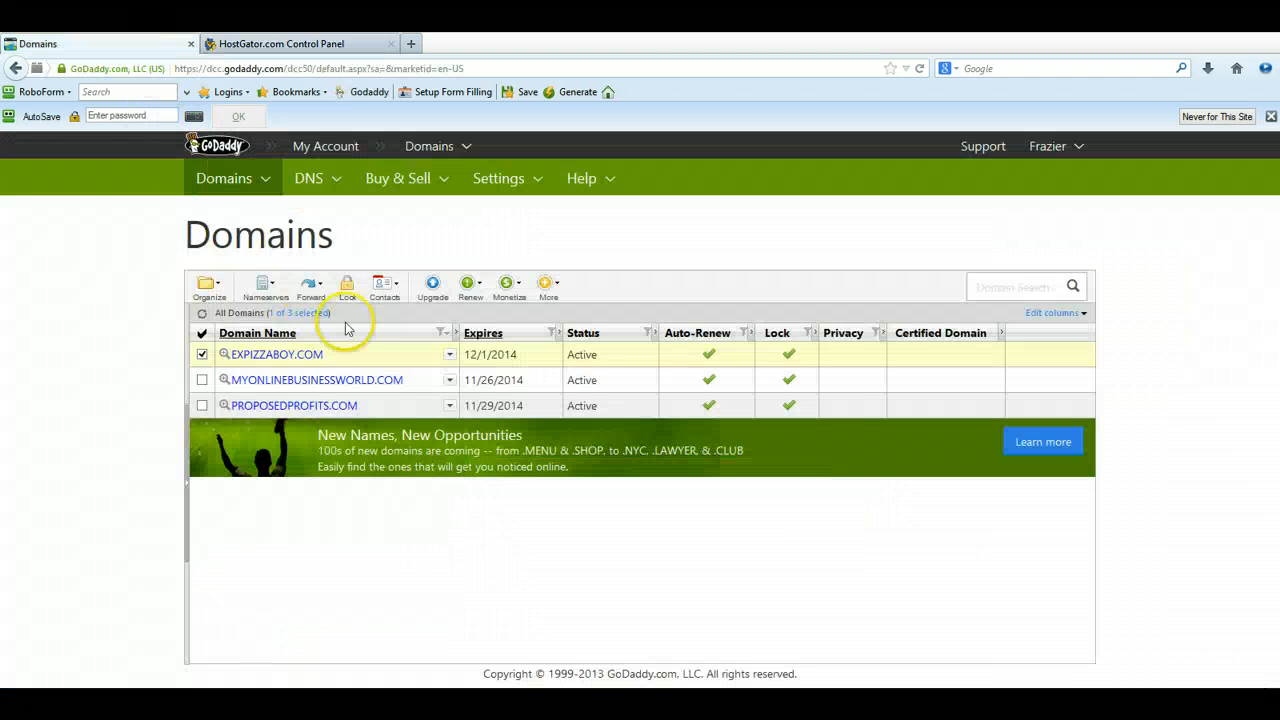
pyautogui.click(450, 381)
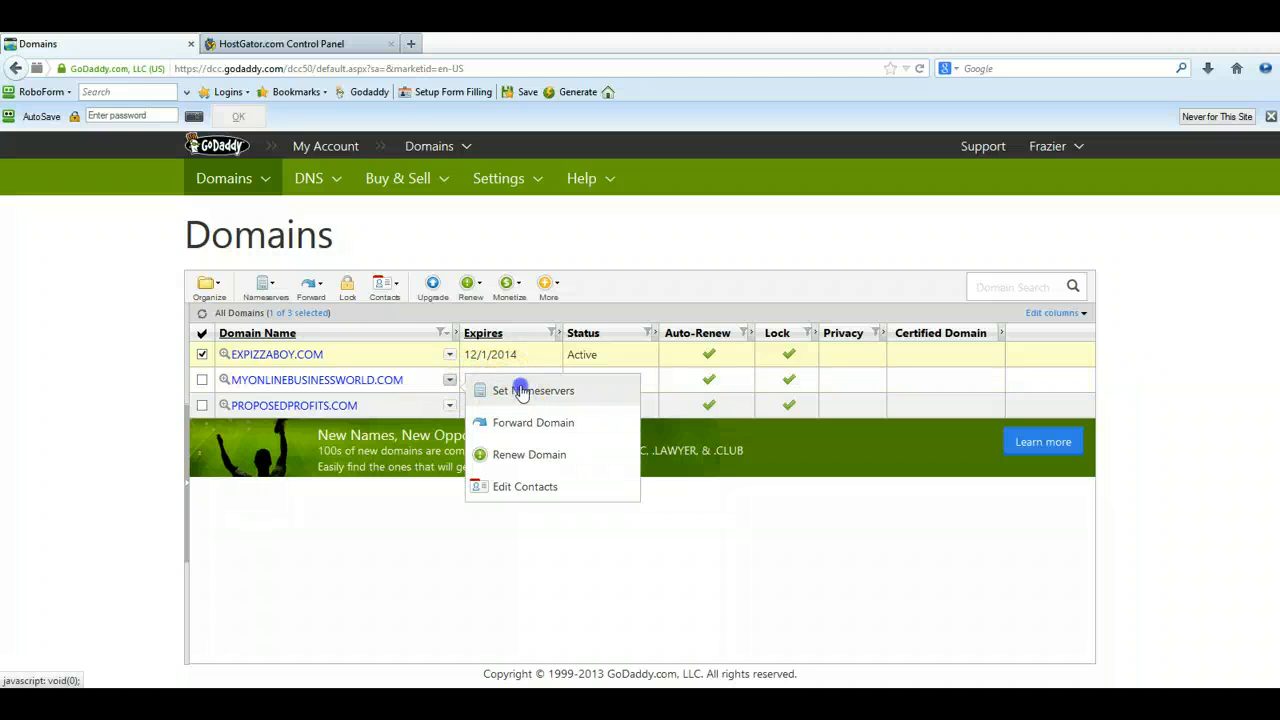
pyautogui.click(521, 391)
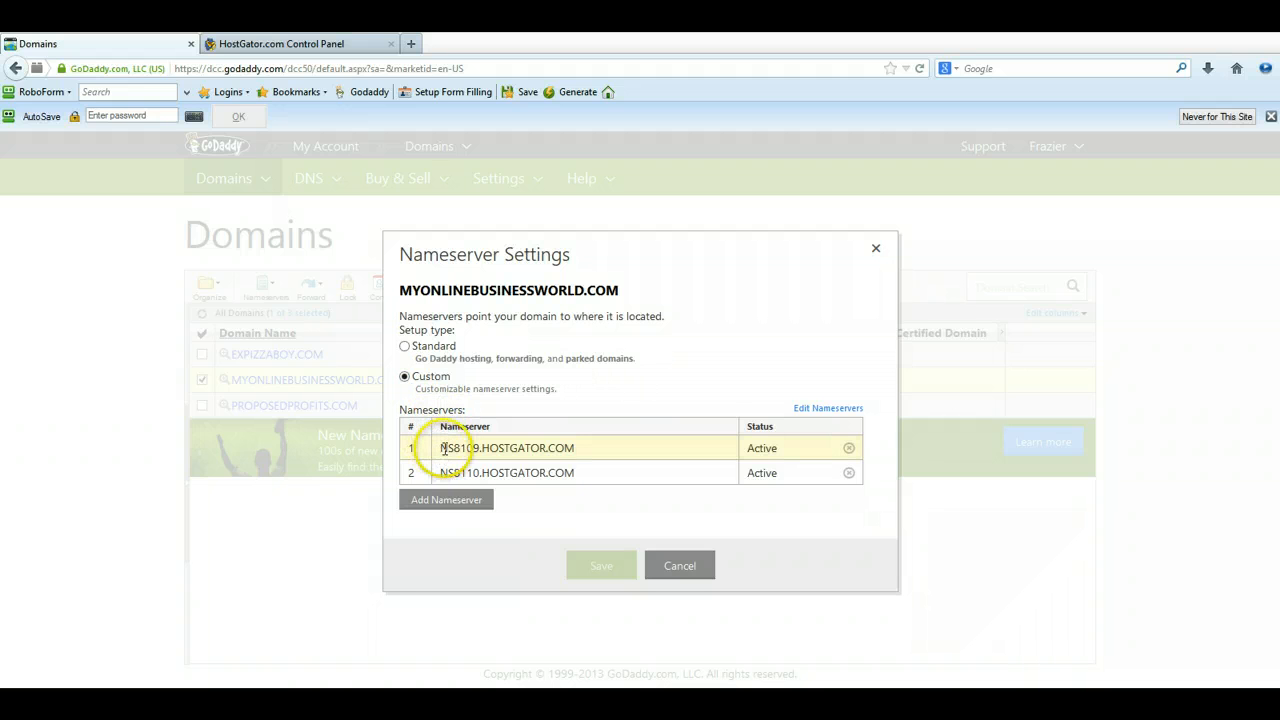
pyautogui.moveTo(444, 449); pyautogui.dragTo(586, 466)
pyautogui.click(586, 466)
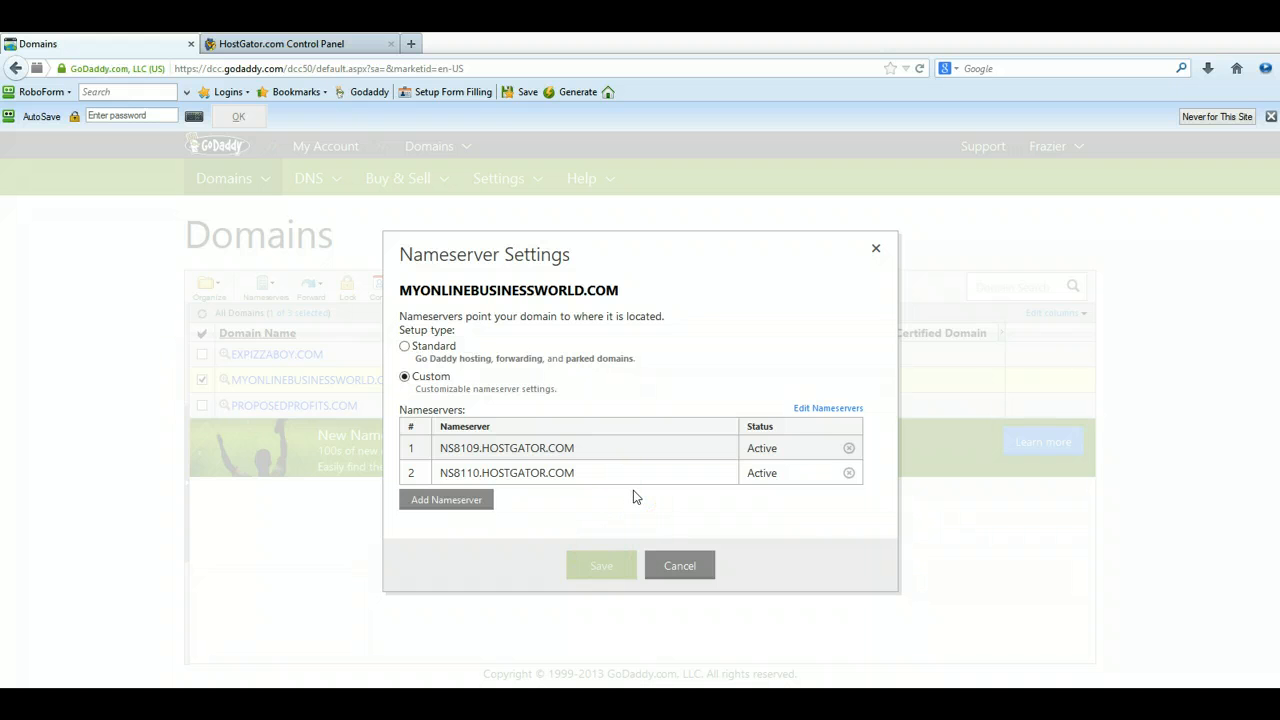
pyautogui.click(879, 249)
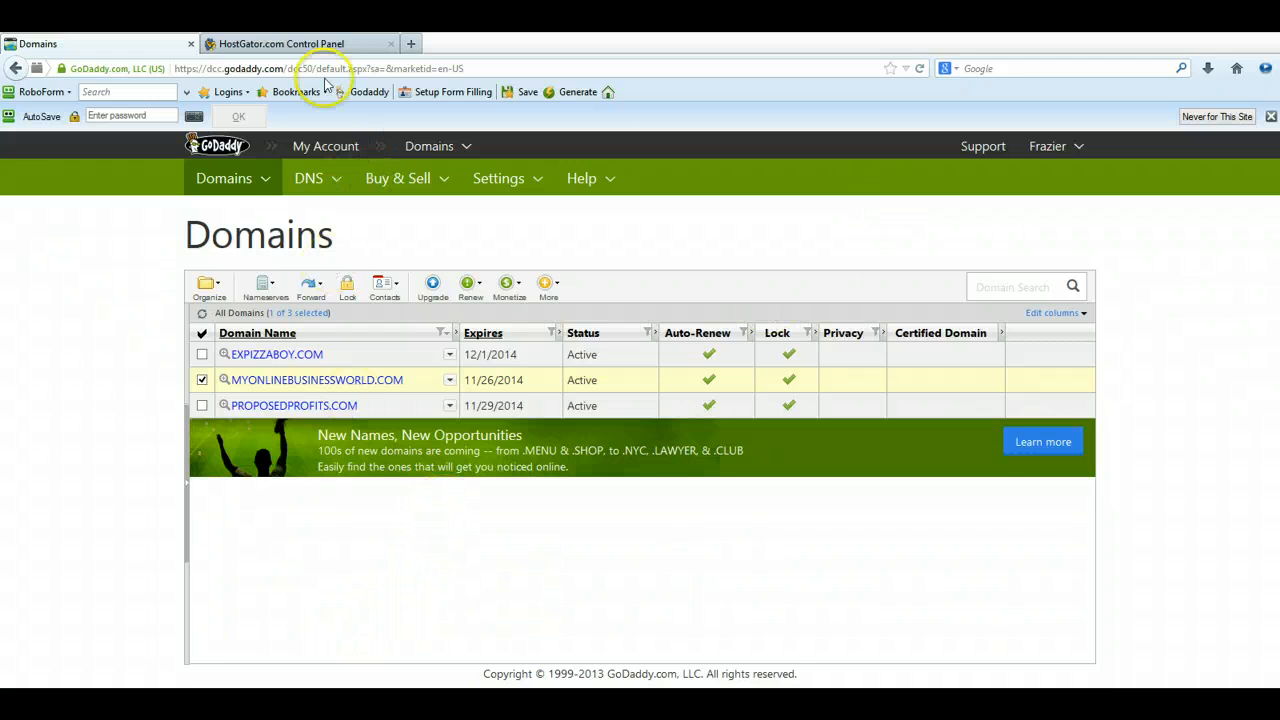
# Return to the HostGator control panel and open Addon Domains in its Domains section.
pyautogui.click(335, 44)
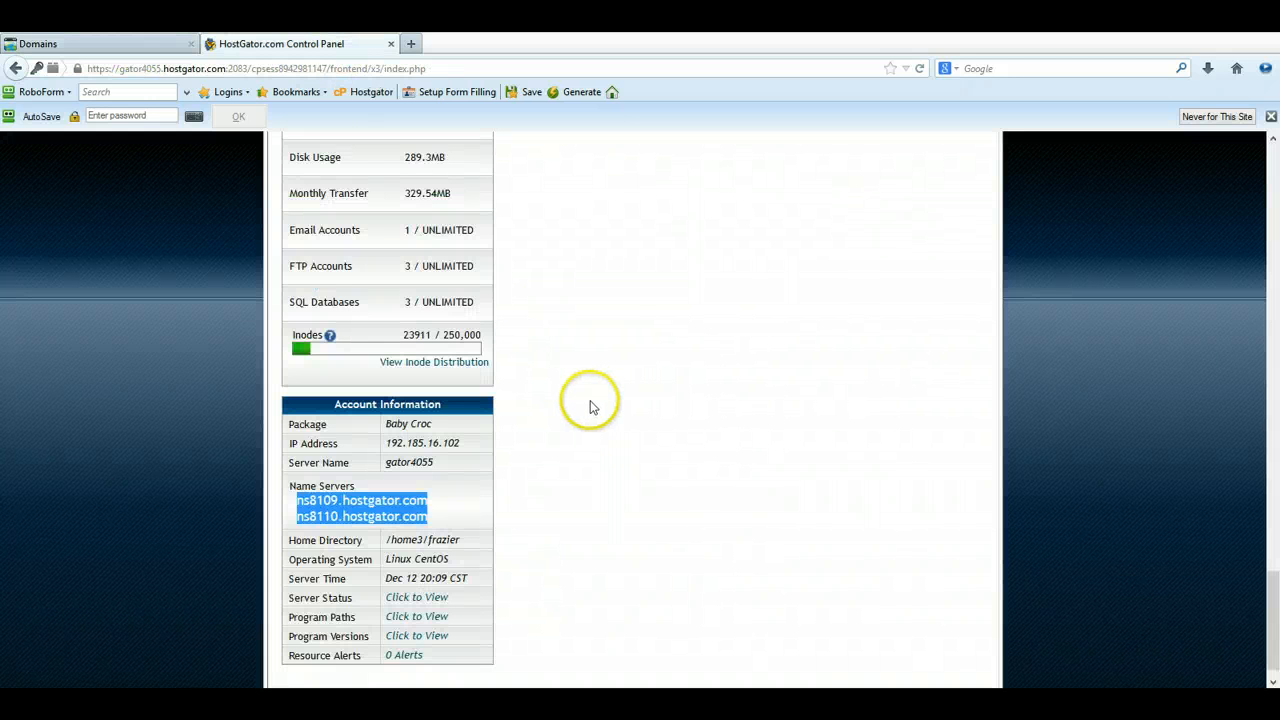
pyautogui.click(502, 378)
pyautogui.scroll(5, 499, 430)
pyautogui.scroll(20, 502, 438)
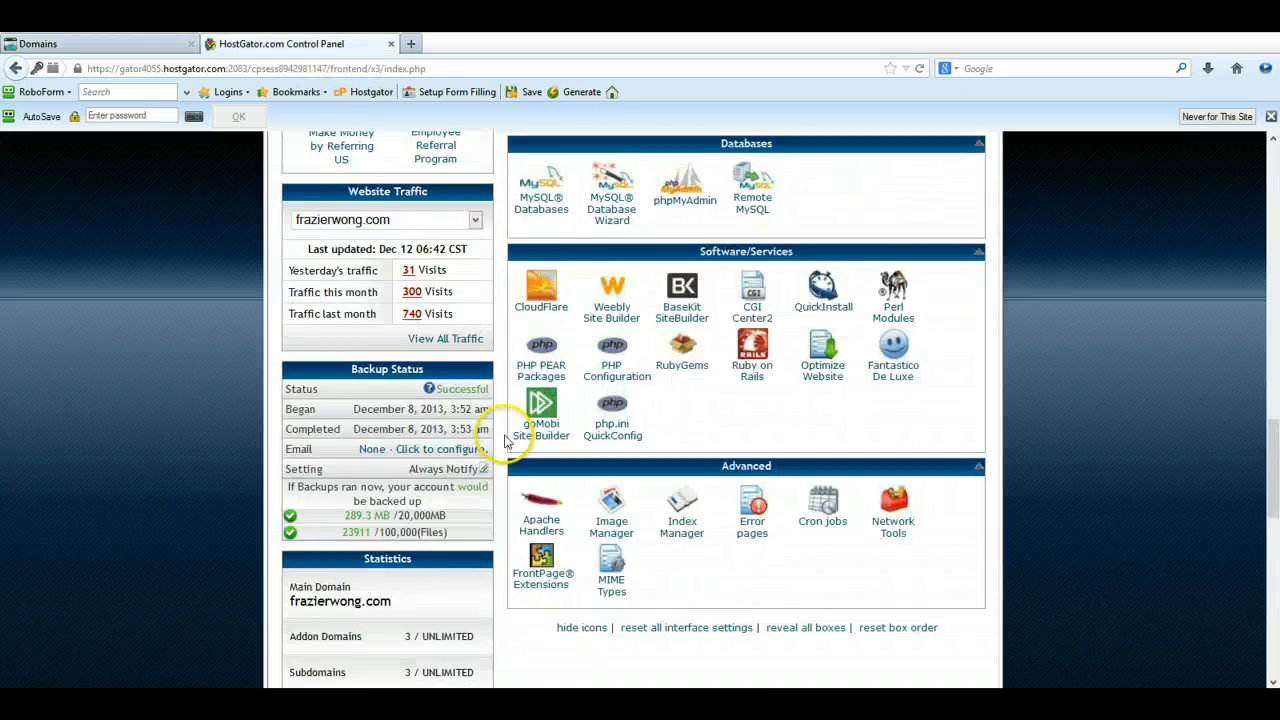
pyautogui.scroll(2, 512, 440)
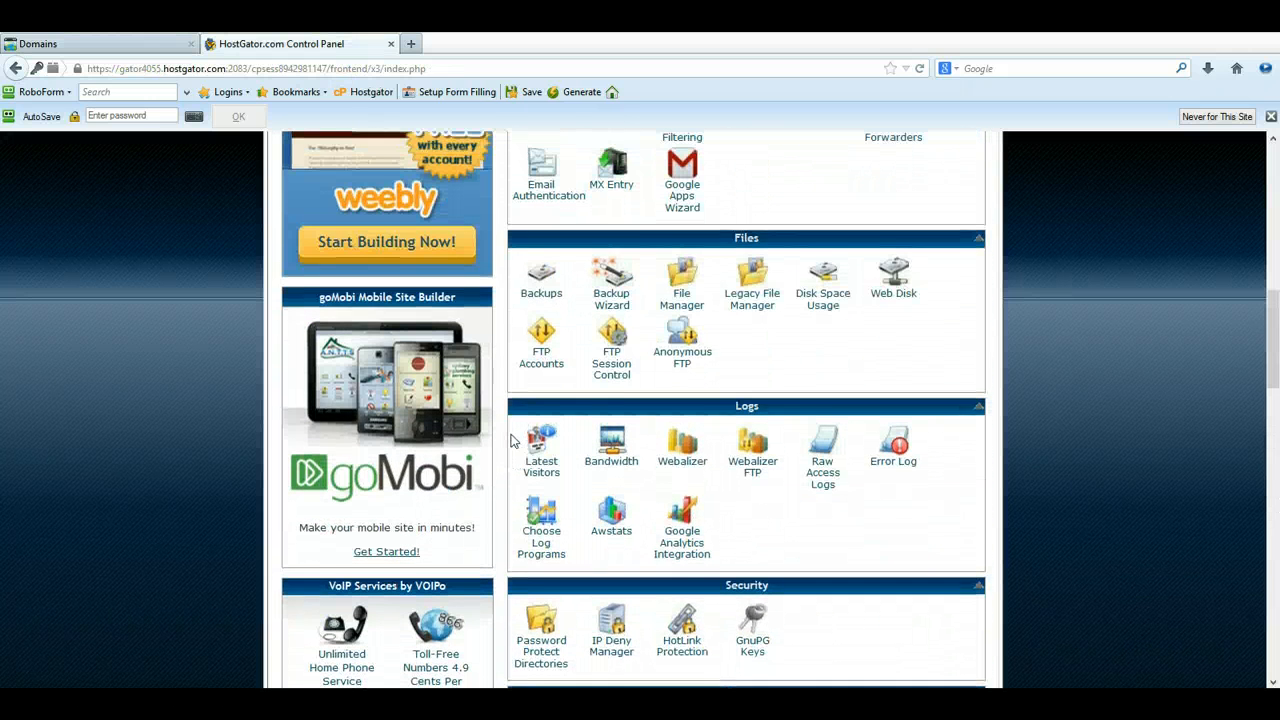
pyautogui.click(487, 440)
pyautogui.scroll(-6, 487, 440)
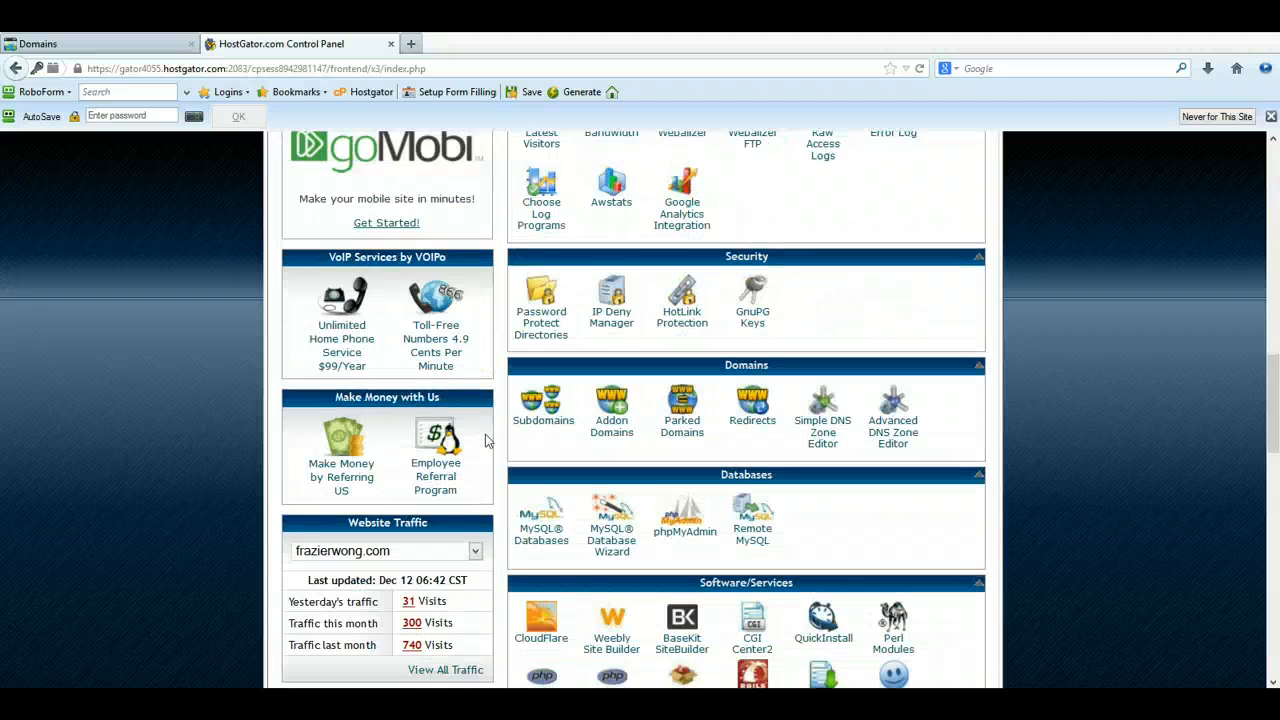
pyautogui.scroll(2, 485, 440)
pyautogui.click(508, 436)
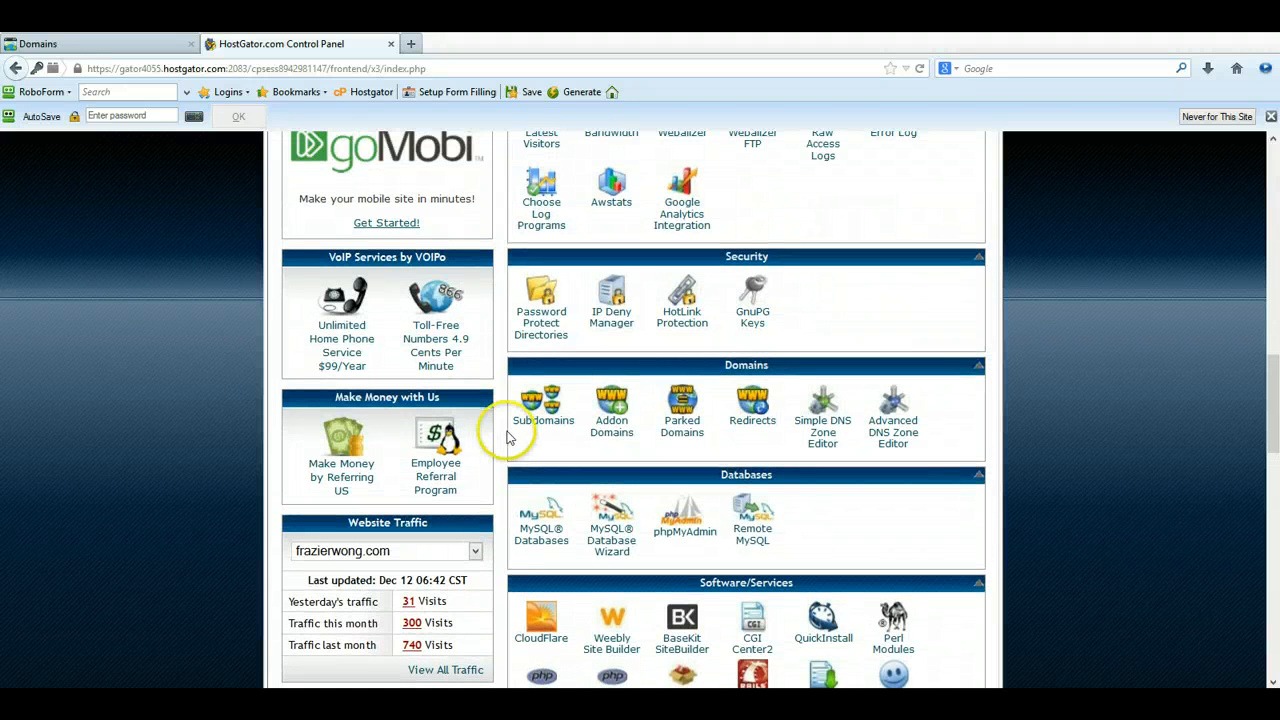
pyautogui.click(622, 407)
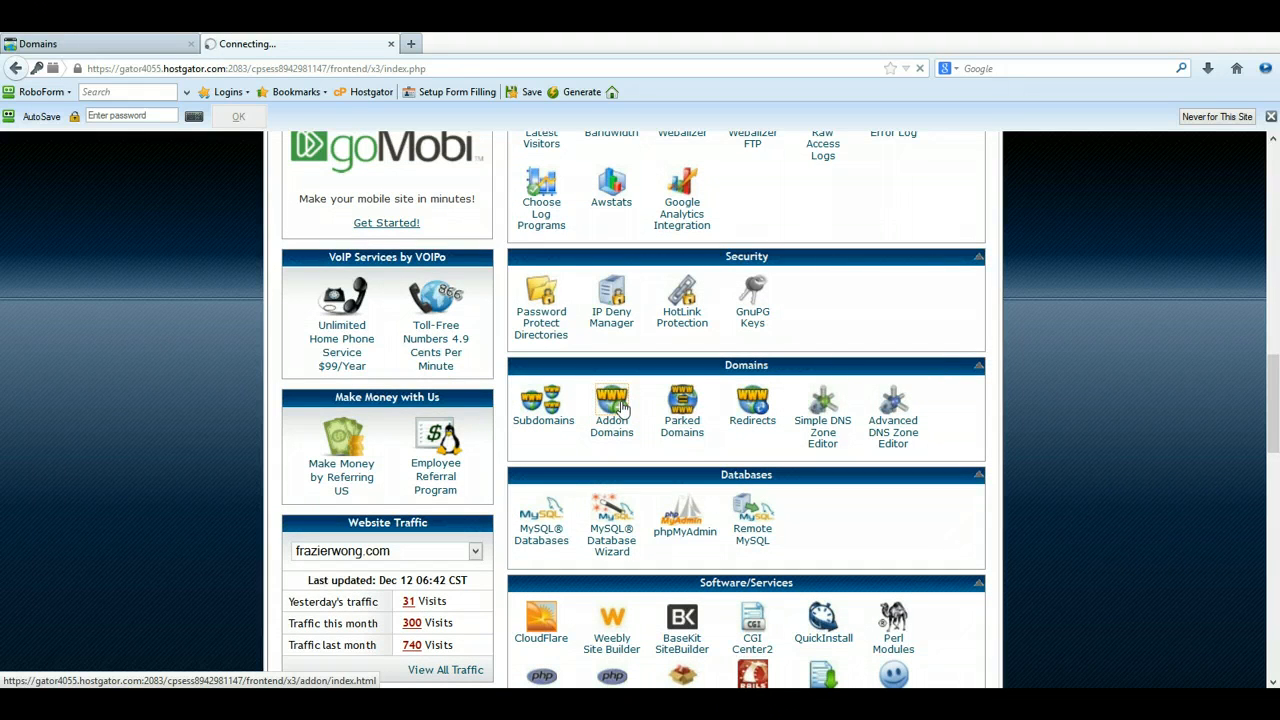
# Switch to GoDaddy, check the spelling of MYONLINEBUSINESSWORLD.COM in the domain list, and return to the HostGator control panel.
pyautogui.click(138, 44)
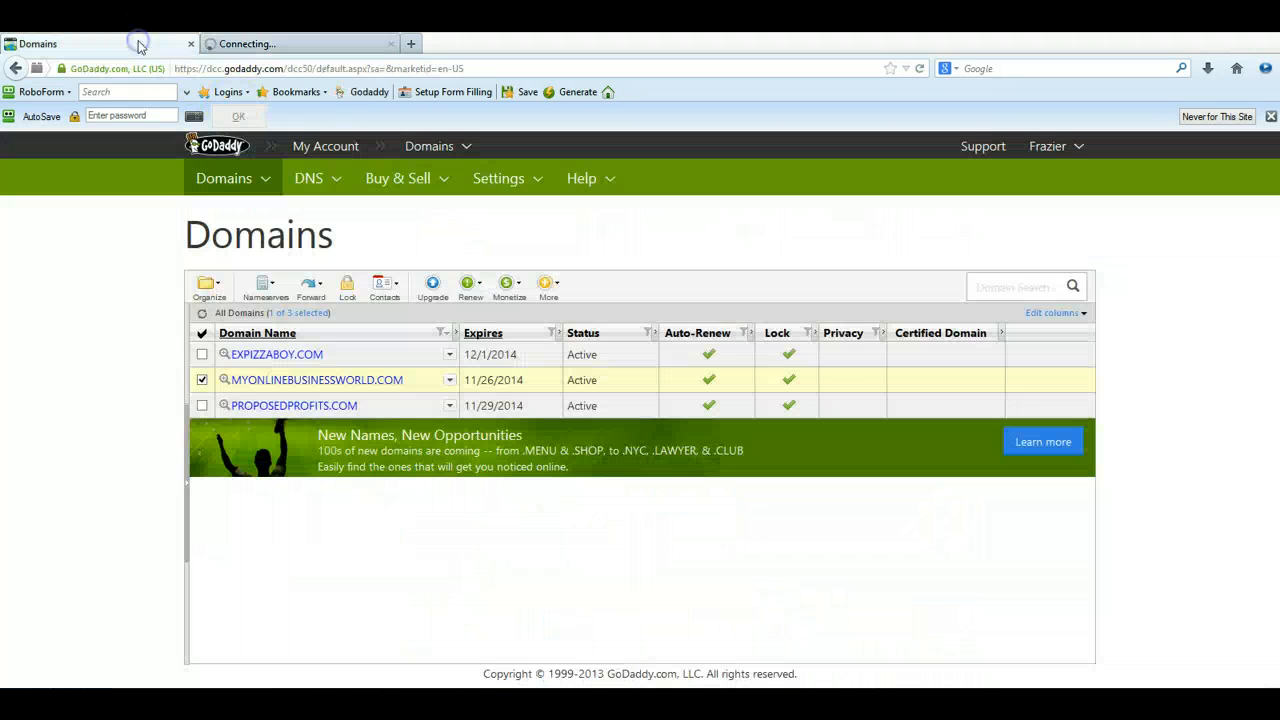
pyautogui.click(240, 390)
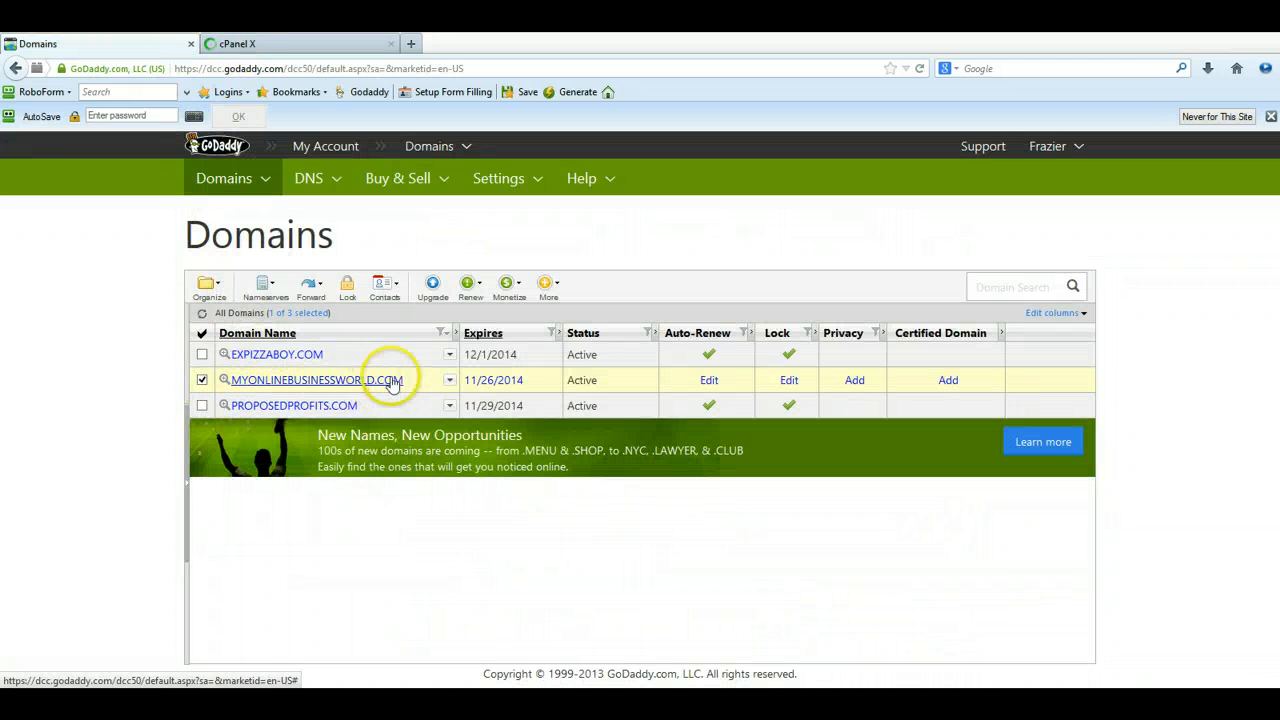
pyautogui.click(296, 44)
# Enter myonlinebusinessworld.com as the new addon domain, let the subdomain and document root fill in automatically, and go to the password field.
pyautogui.click(498, 477)
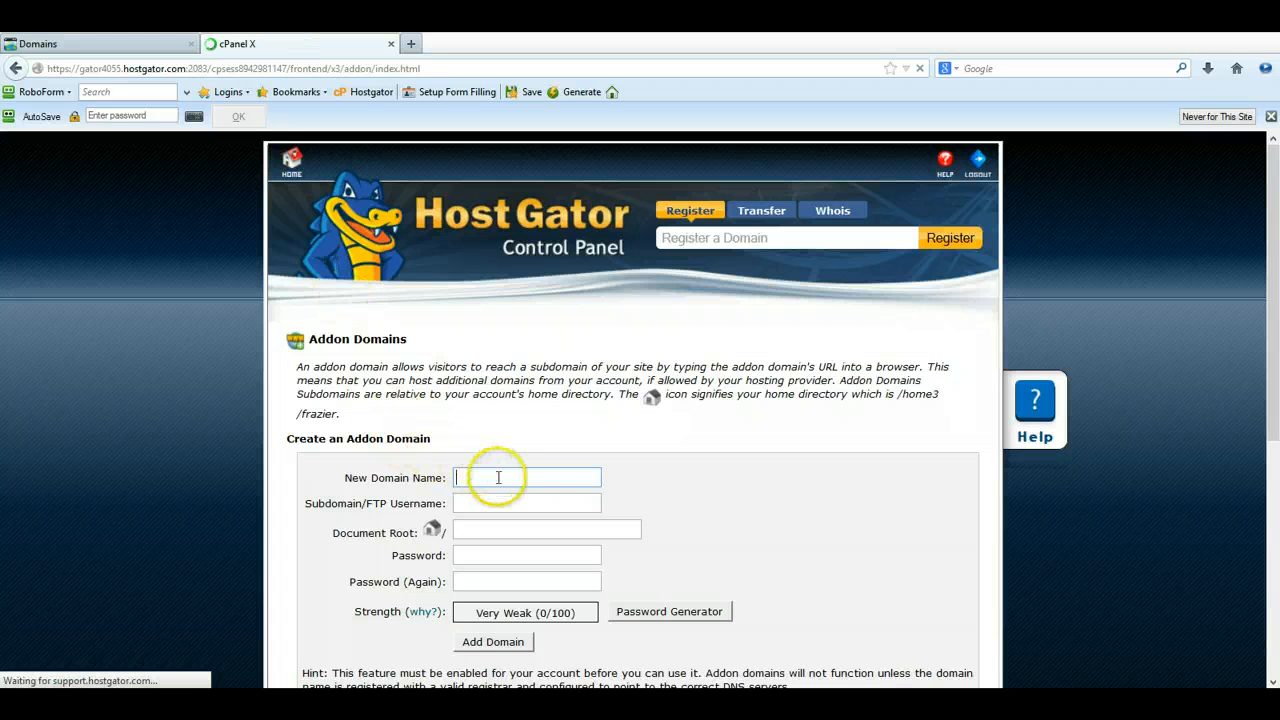
pyautogui.write('my')
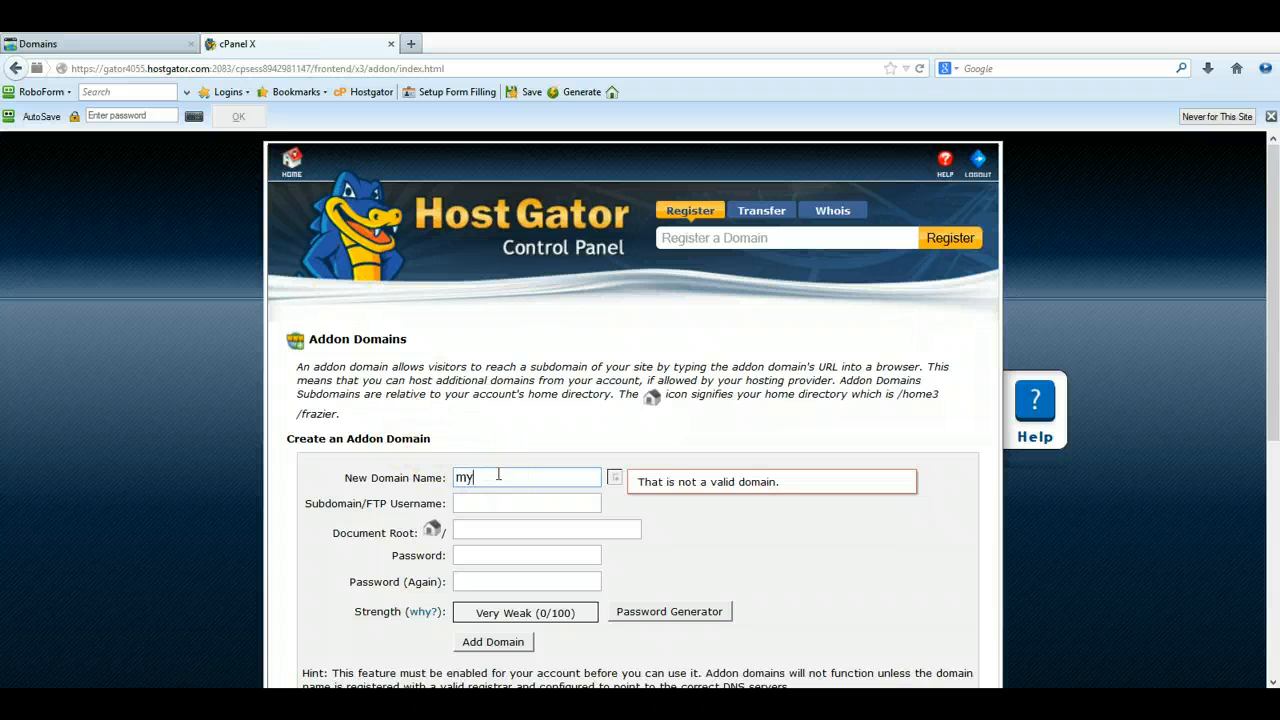
pyautogui.write('onlinebusine')
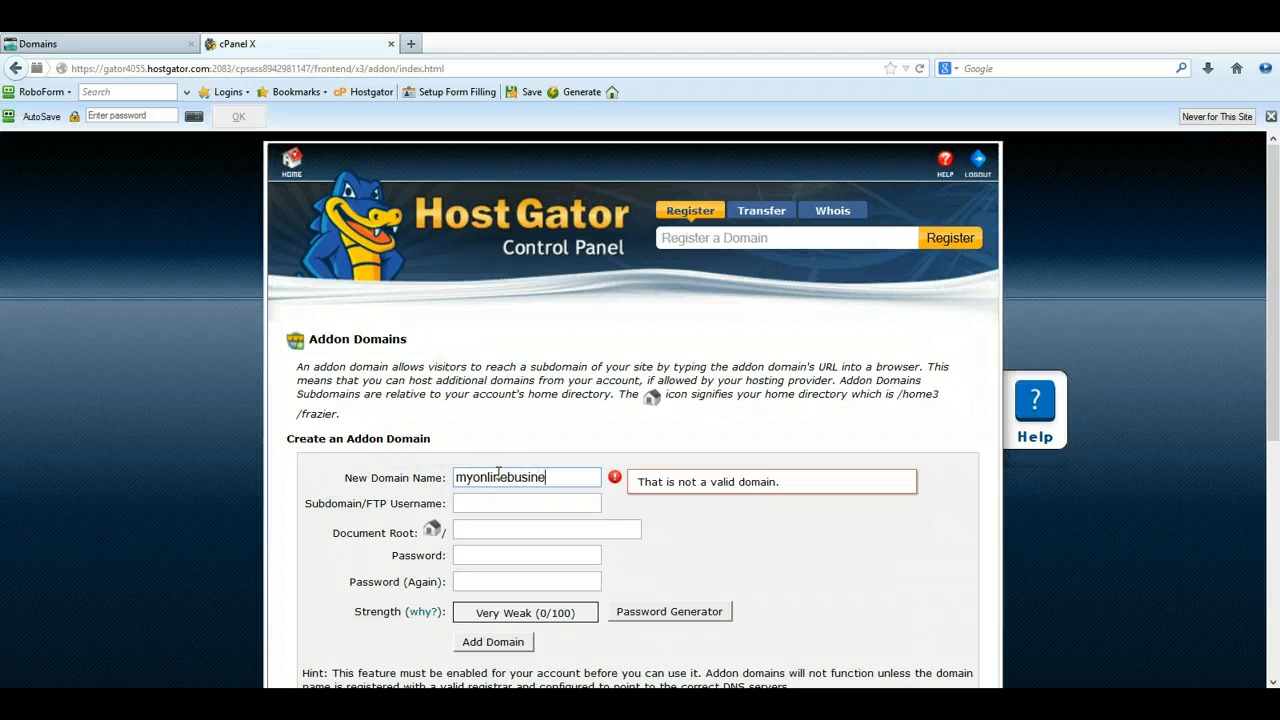
pyautogui.write('ssworld.com')
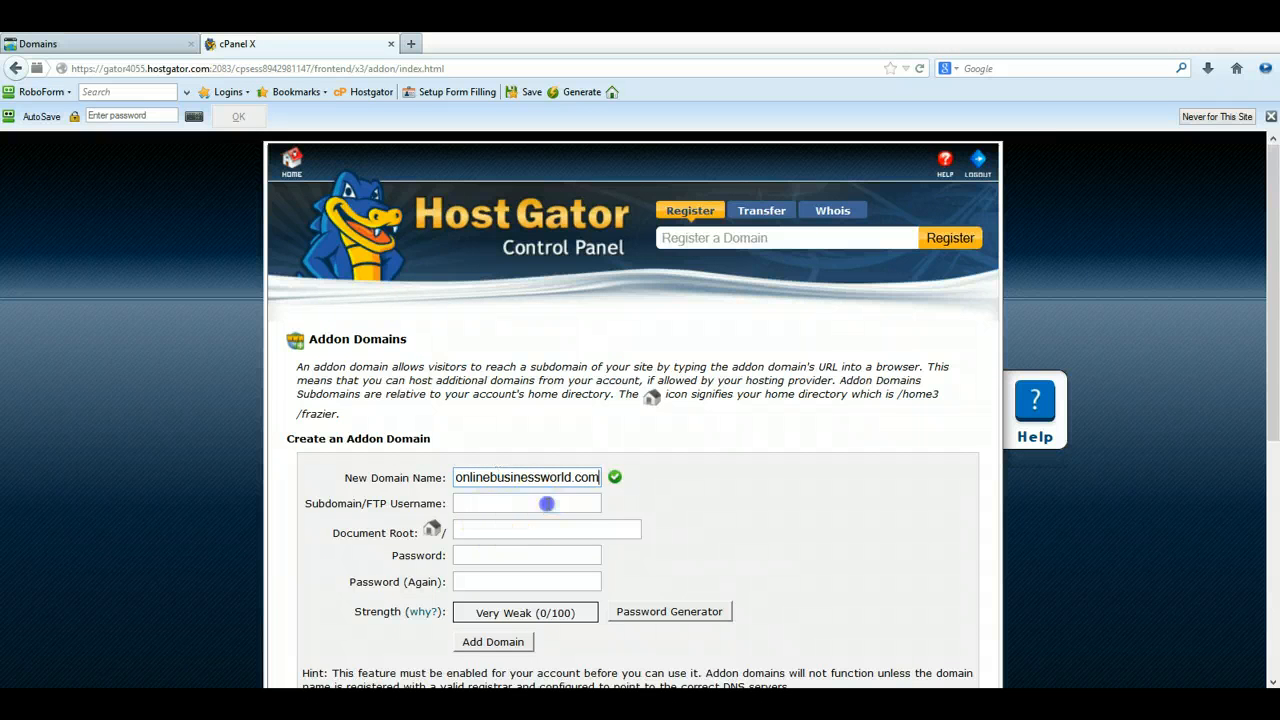
pyautogui.moveTo(543, 503); pyautogui.dragTo(563, 520)
pyautogui.click(551, 557)
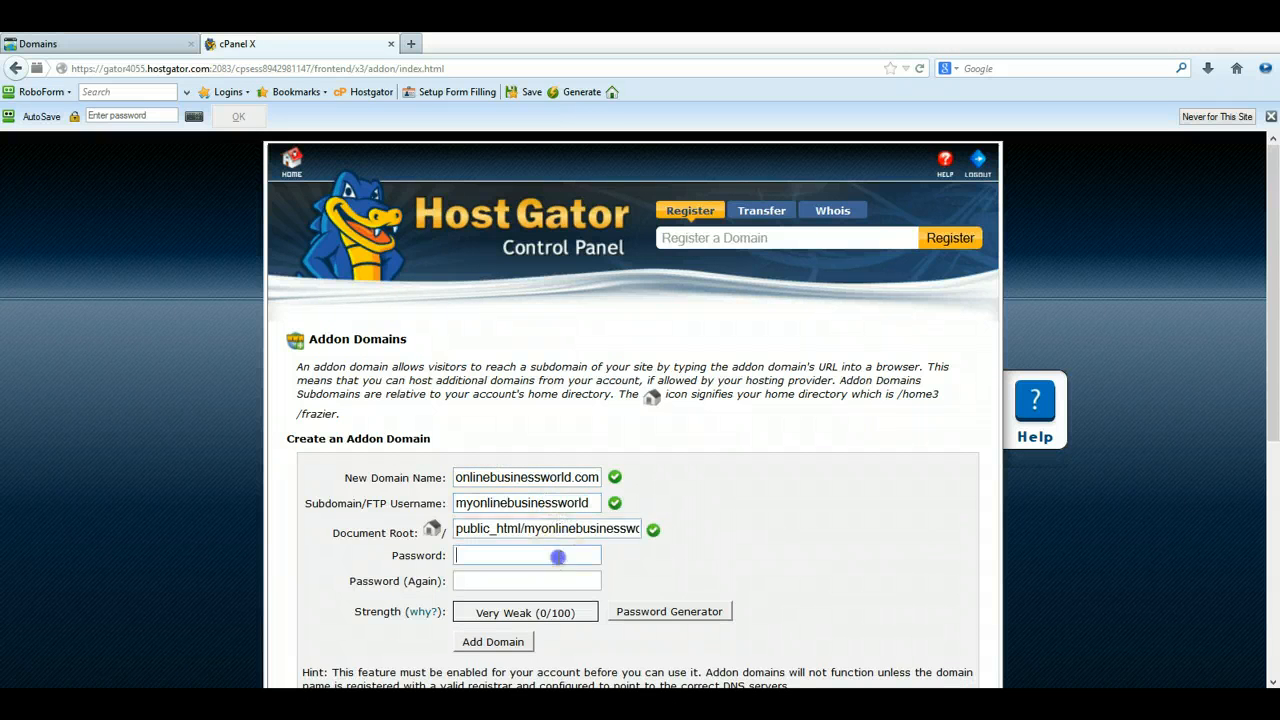
pyautogui.click(474, 553)
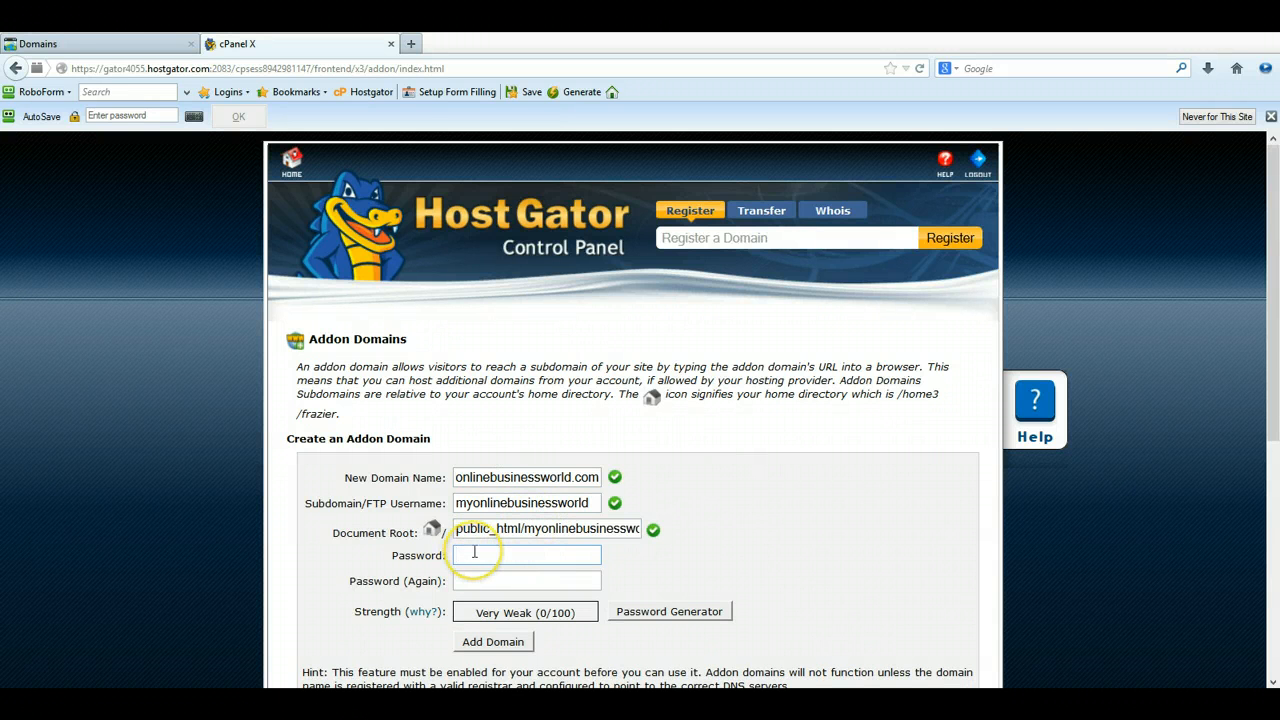
# Review the existing addon domains listed below the creation form, and return to the control panel home, dismissing the goMobi offer.
pyautogui.scroll(-2, 477, 553)
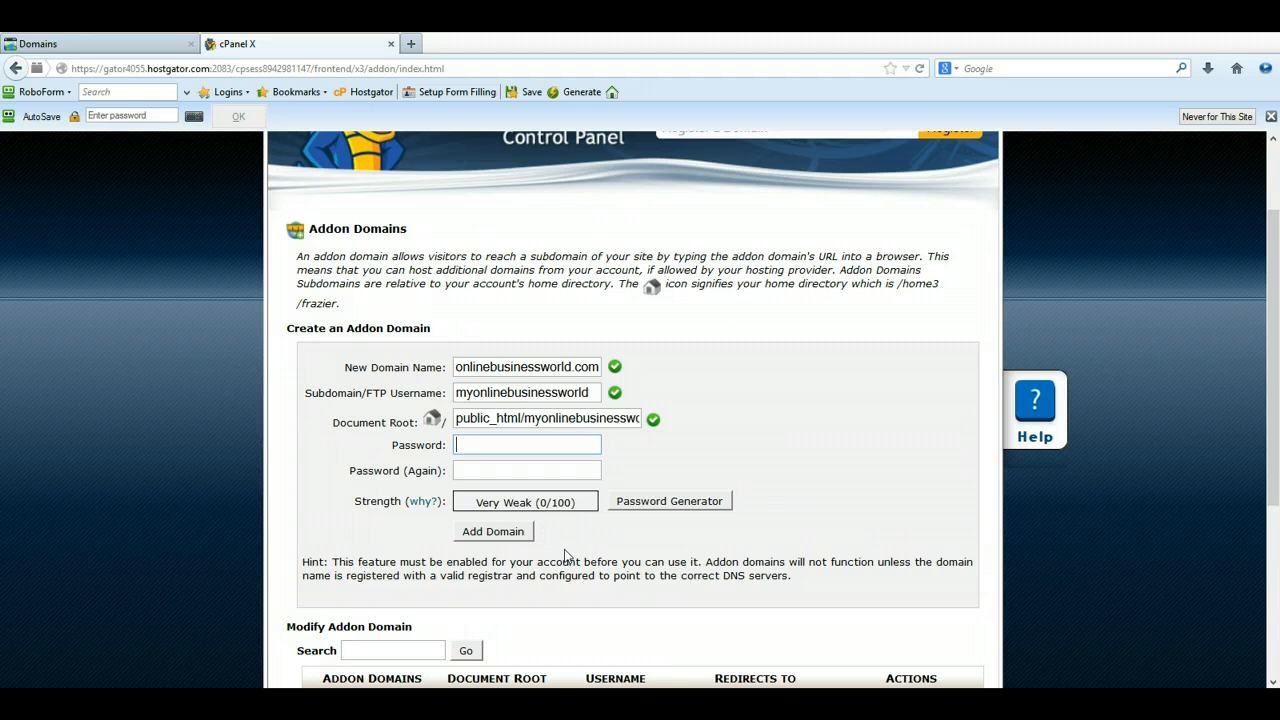
pyautogui.scroll(-4, 575, 550)
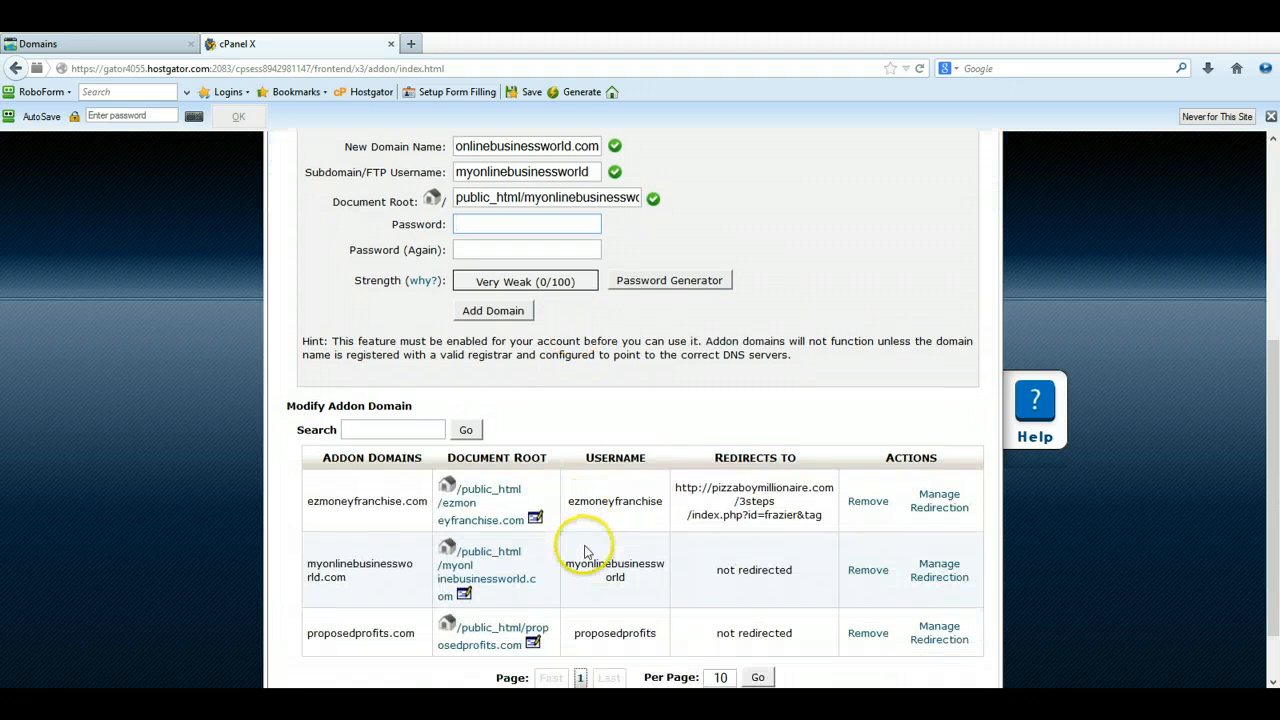
pyautogui.scroll(-1, 585, 551)
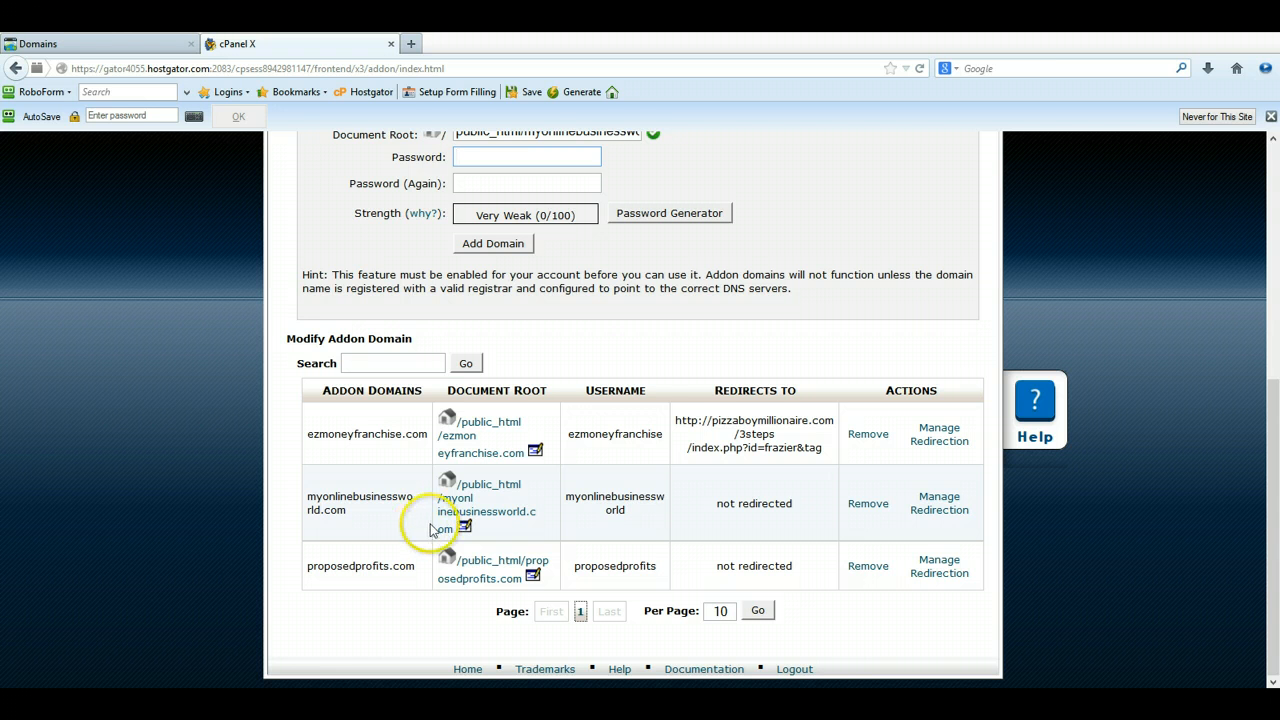
pyautogui.scroll(2, 430, 527)
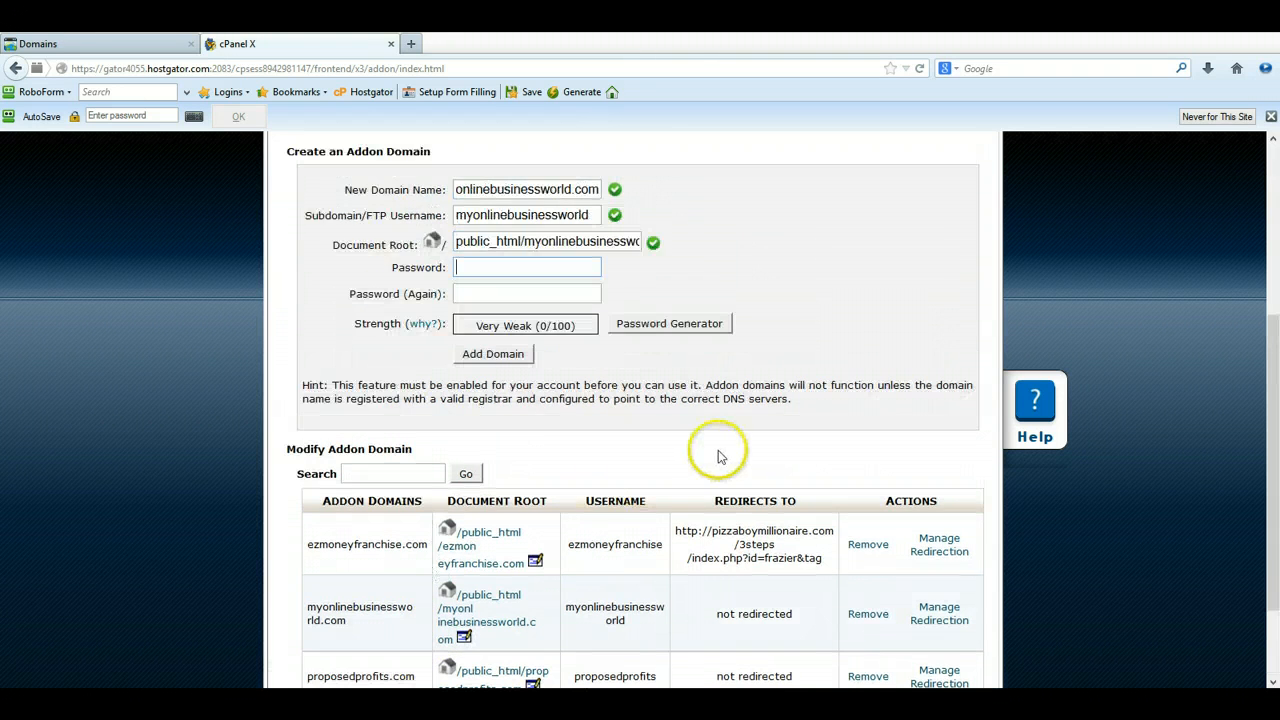
pyautogui.scroll(-2, 720, 451)
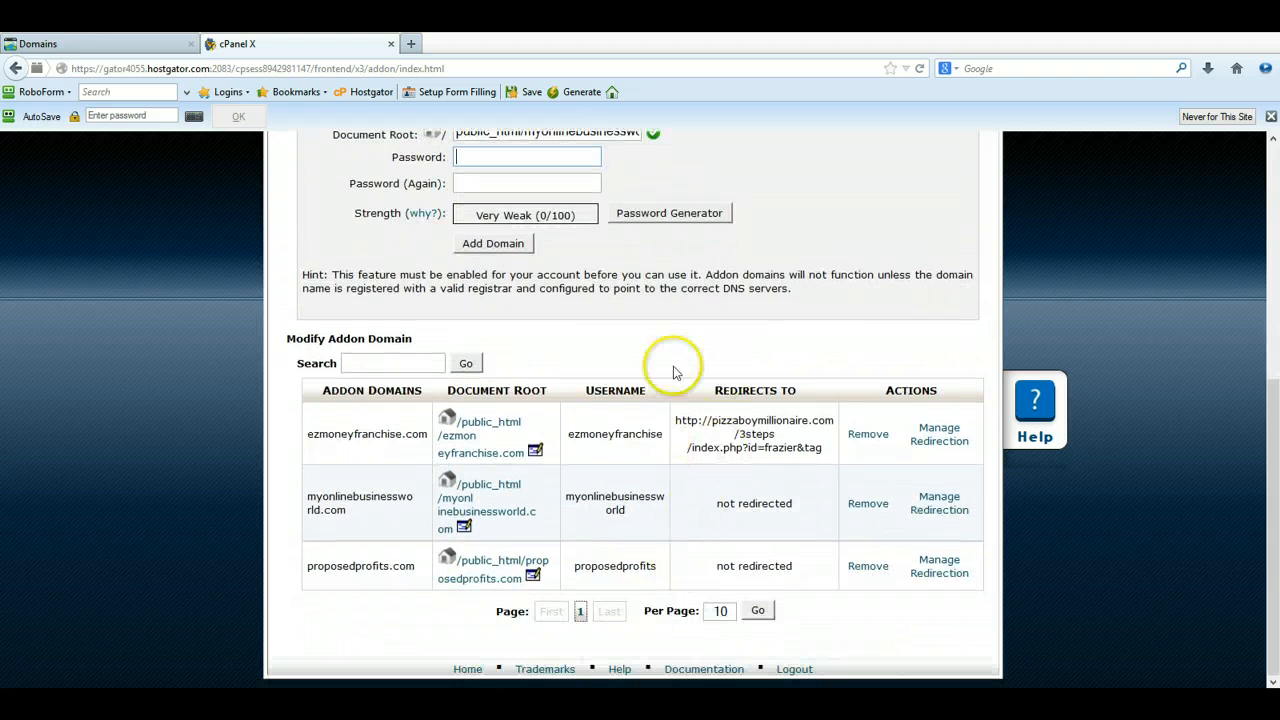
pyautogui.scroll(5, 668, 354)
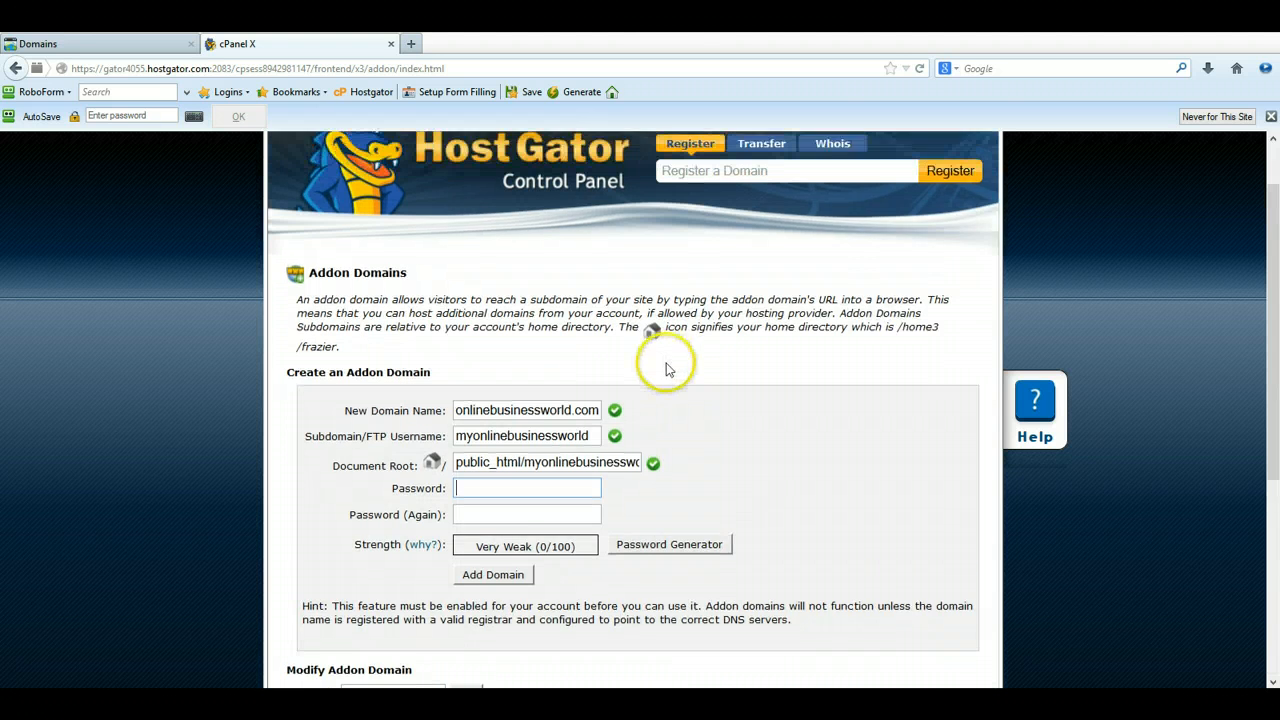
pyautogui.click(286, 170)
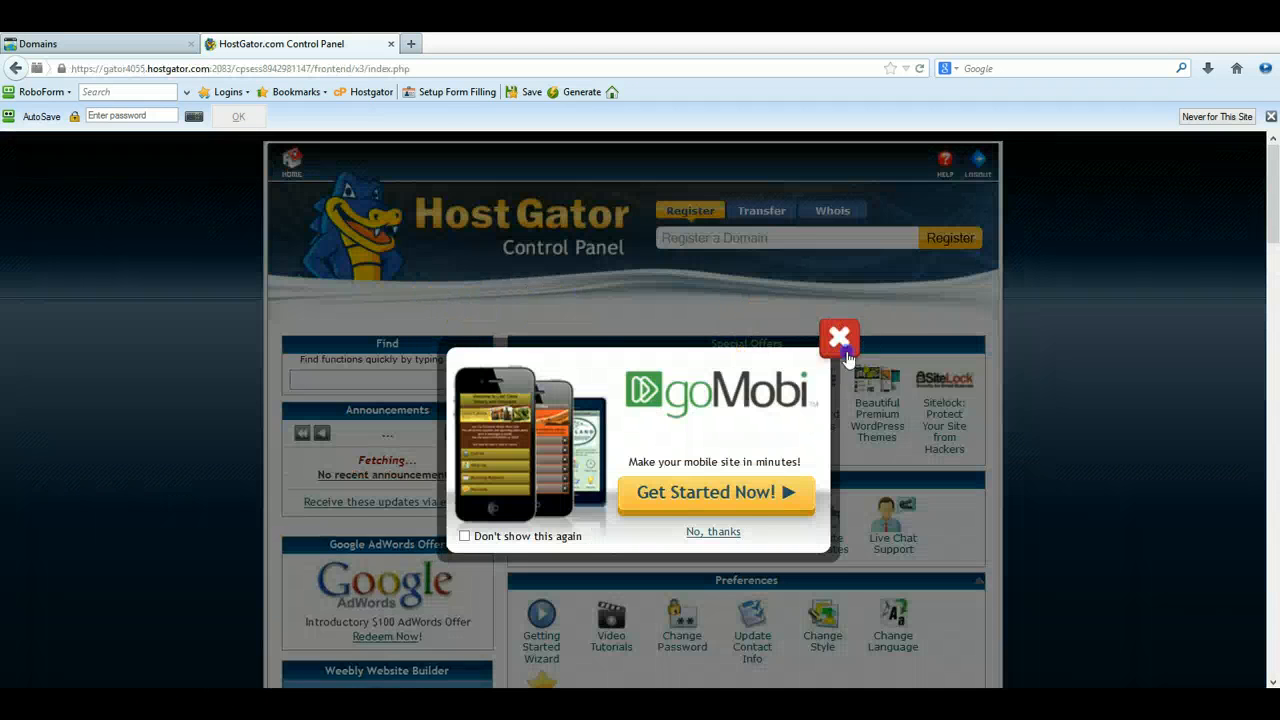
pyautogui.click(840, 338)
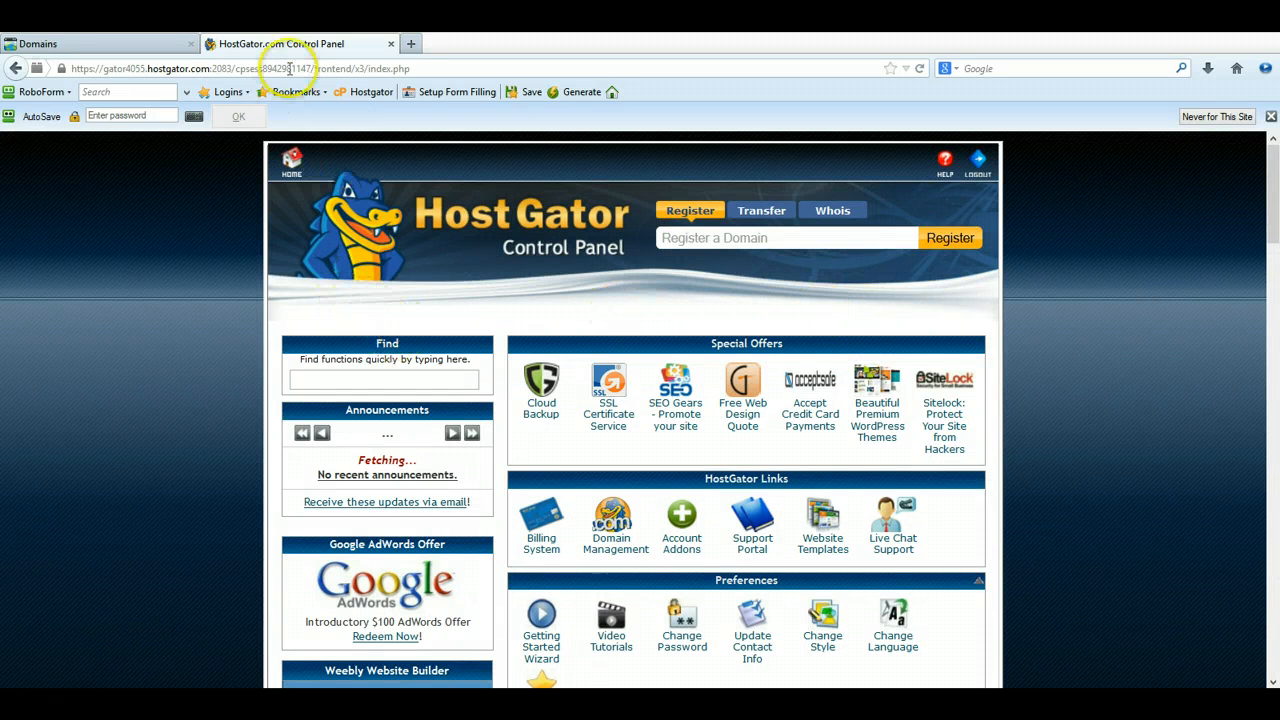
# Load myonlinebusinessworld.com in a new browser tab to check the live site.
pyautogui.click(410, 43)
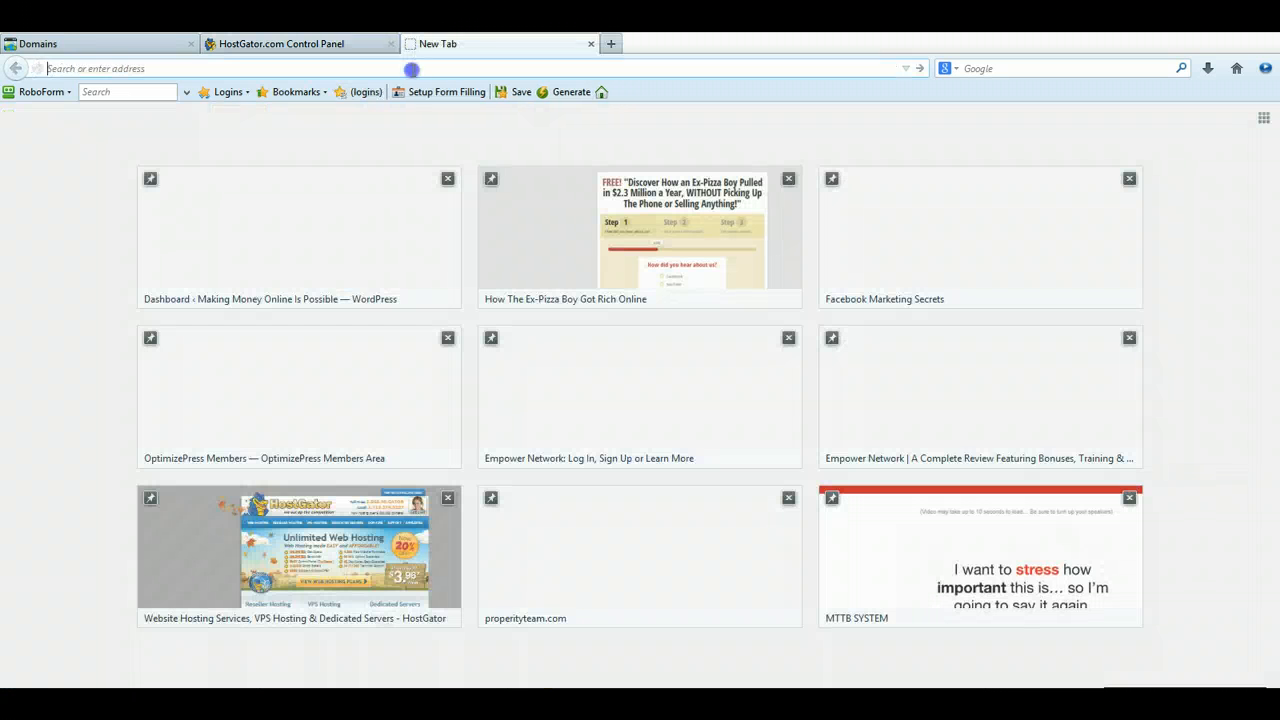
pyautogui.click(398, 134)
pyautogui.write('my')
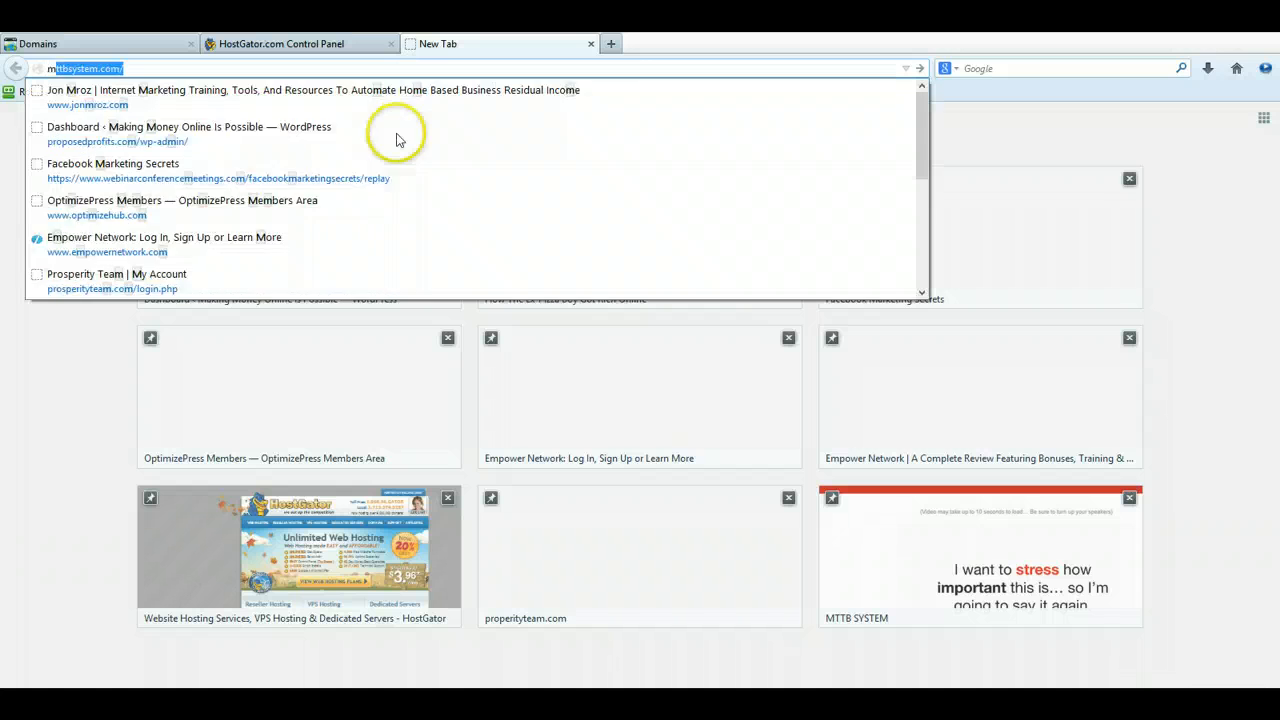
pyautogui.write('onlineb')
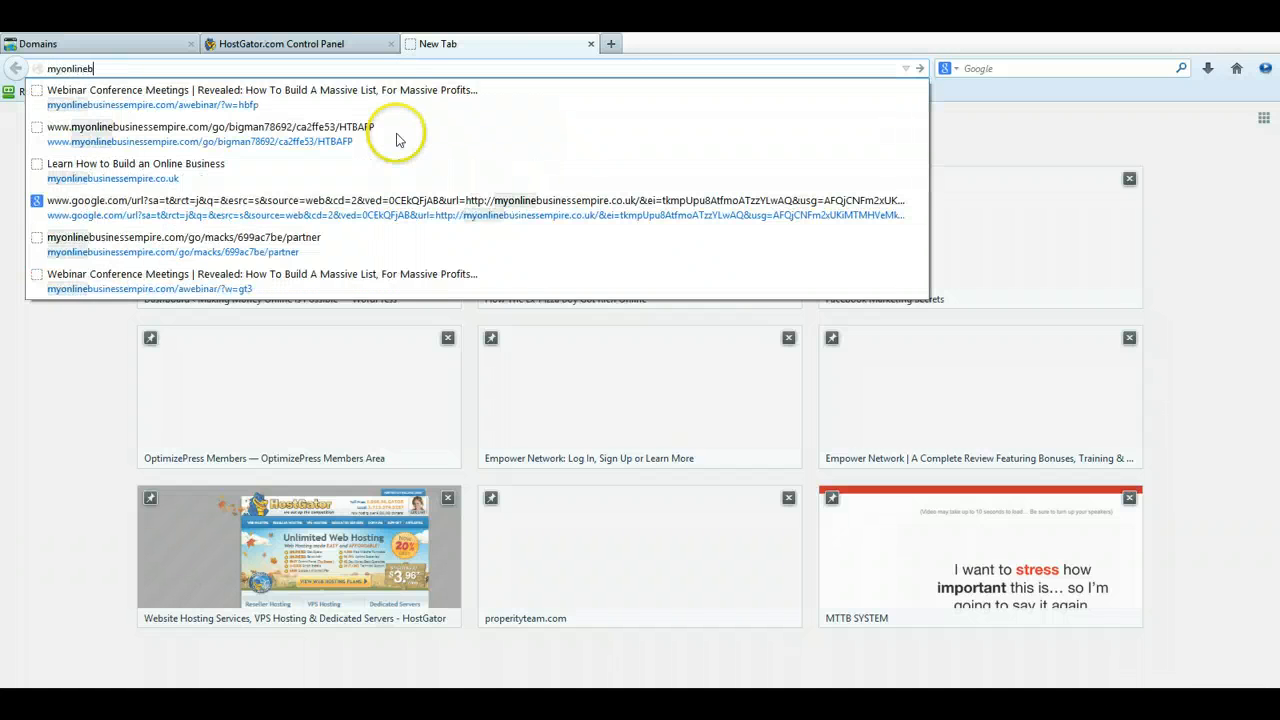
pyautogui.write('usinessworld.com')
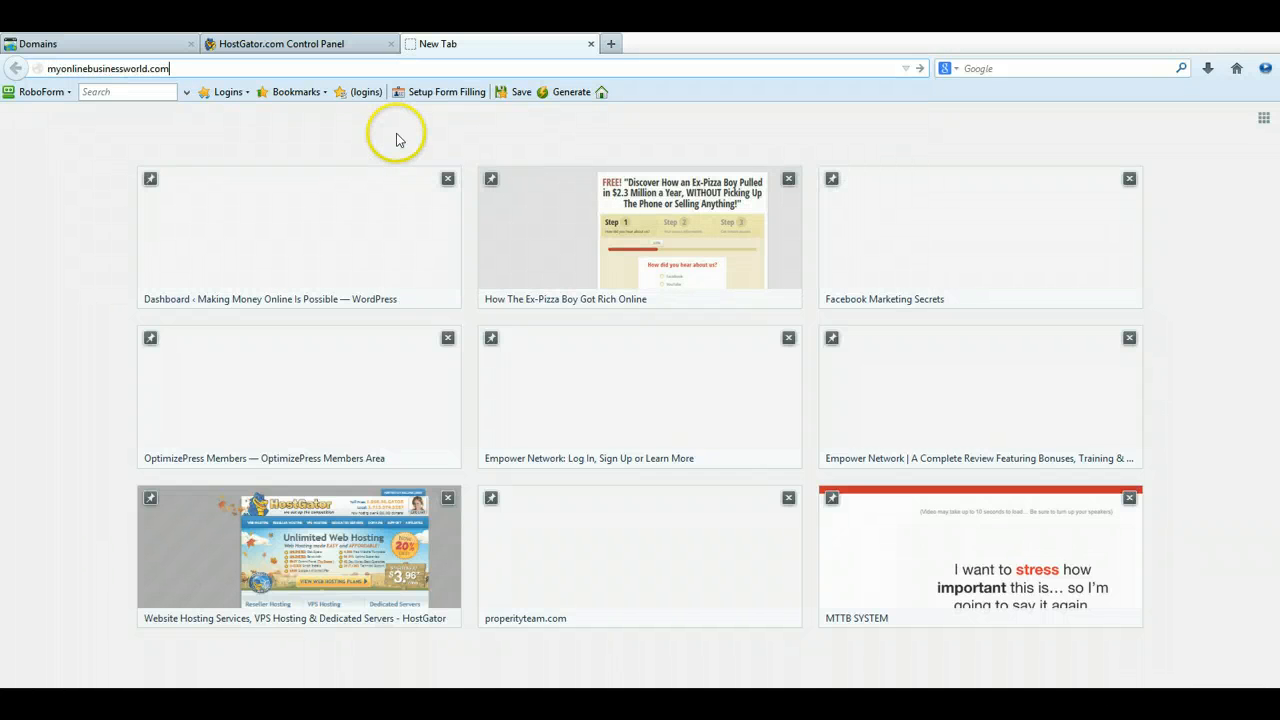
pyautogui.press('Return')
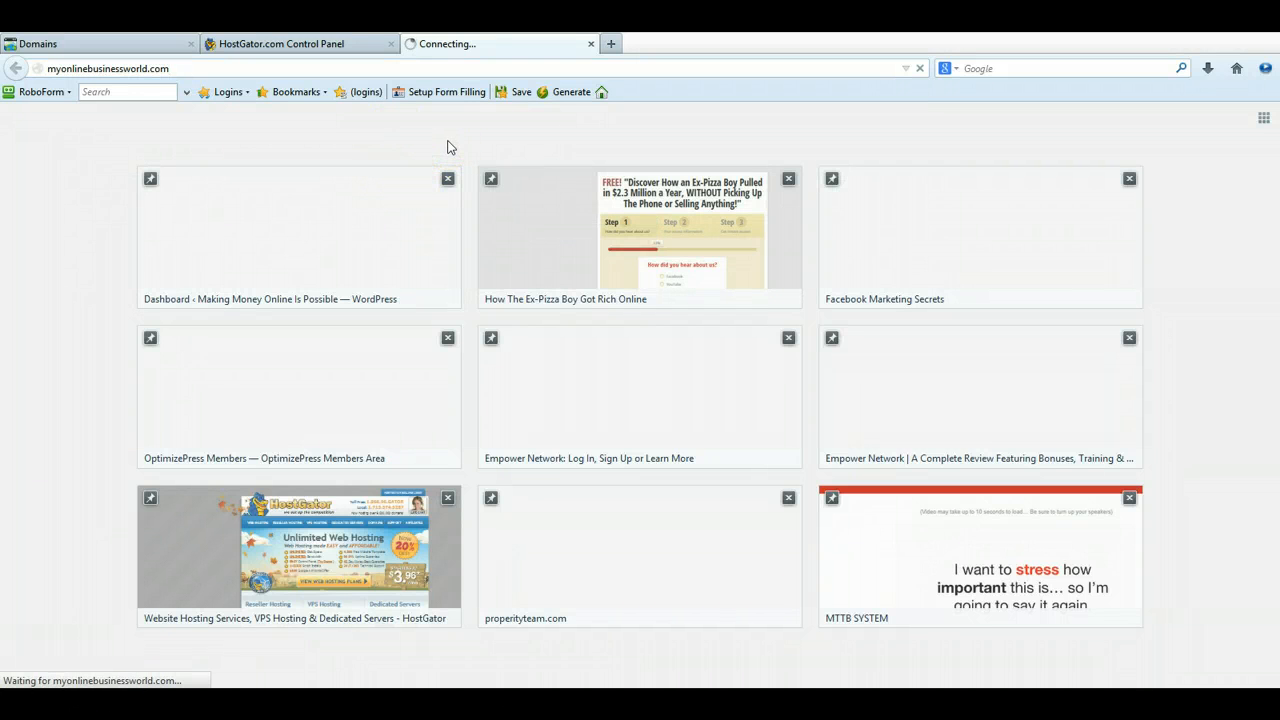
pyautogui.click(529, 207)
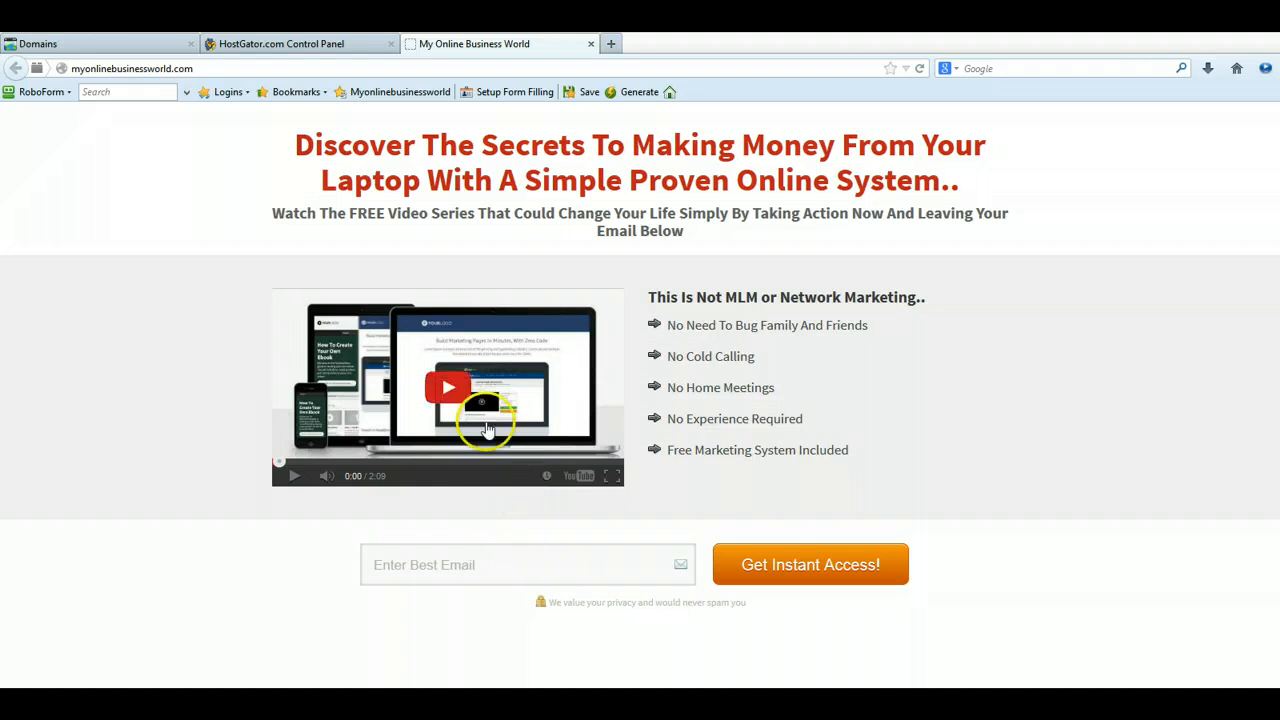
# Return to the HostGator control panel and open Redirects in its Domains section.
pyautogui.click(298, 50)
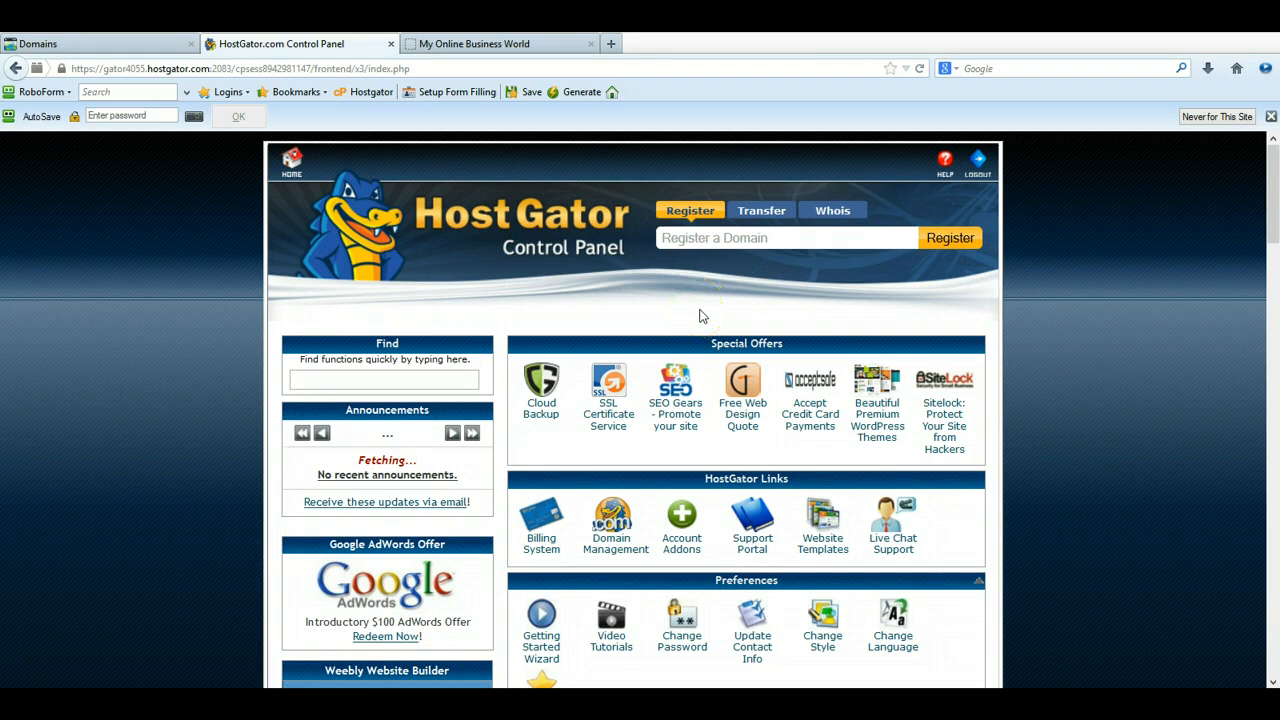
pyautogui.scroll(-5, 700, 316)
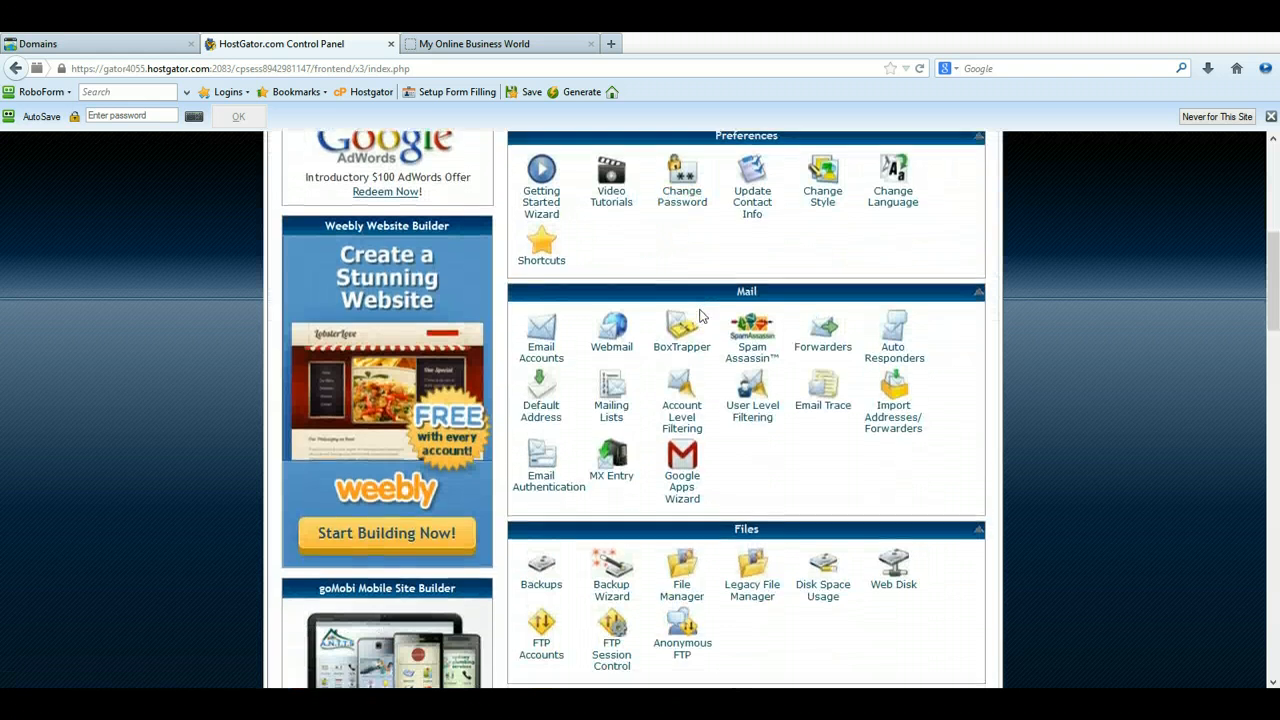
pyautogui.scroll(-5, 700, 316)
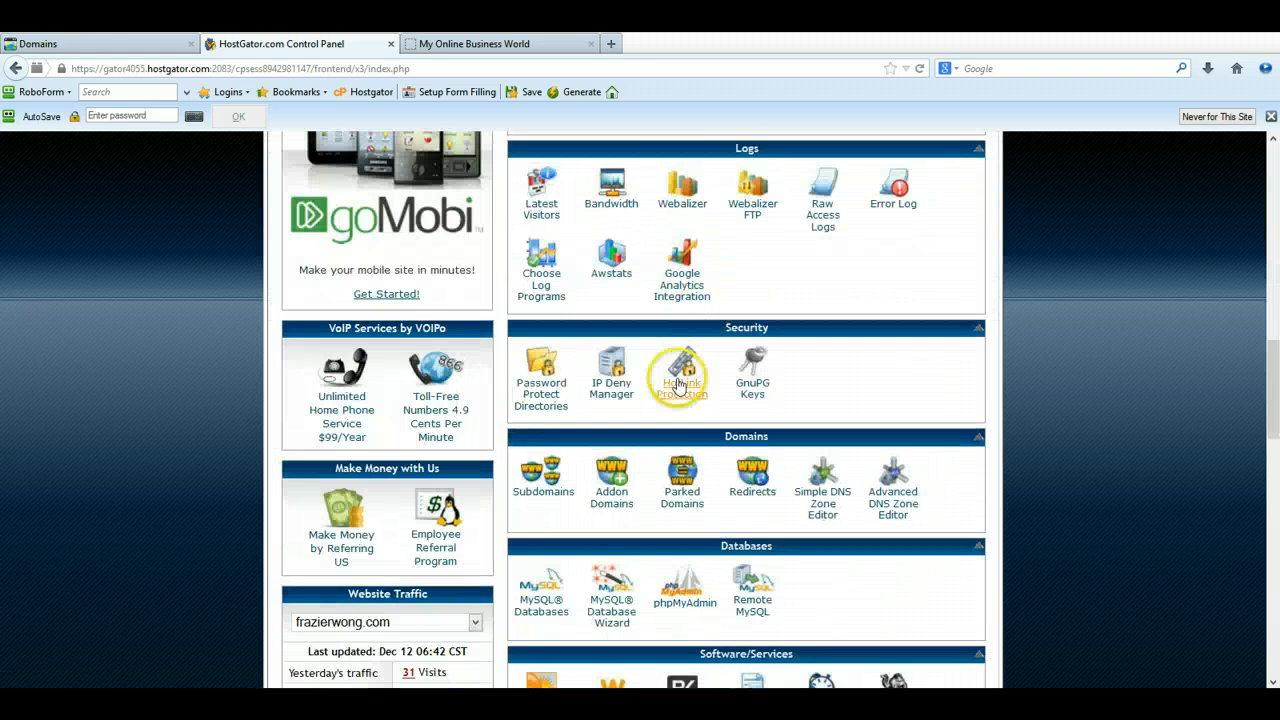
pyautogui.scroll(4, 674, 383)
pyautogui.scroll(-2, 612, 480)
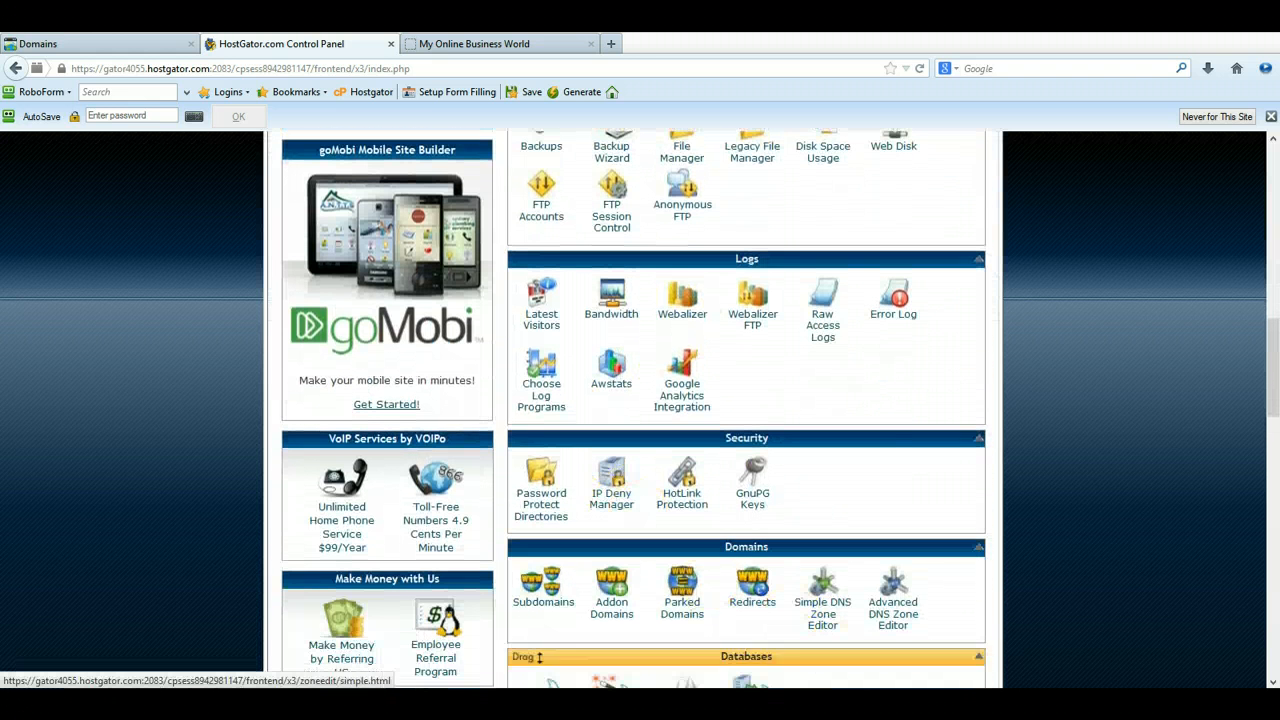
pyautogui.click(757, 590)
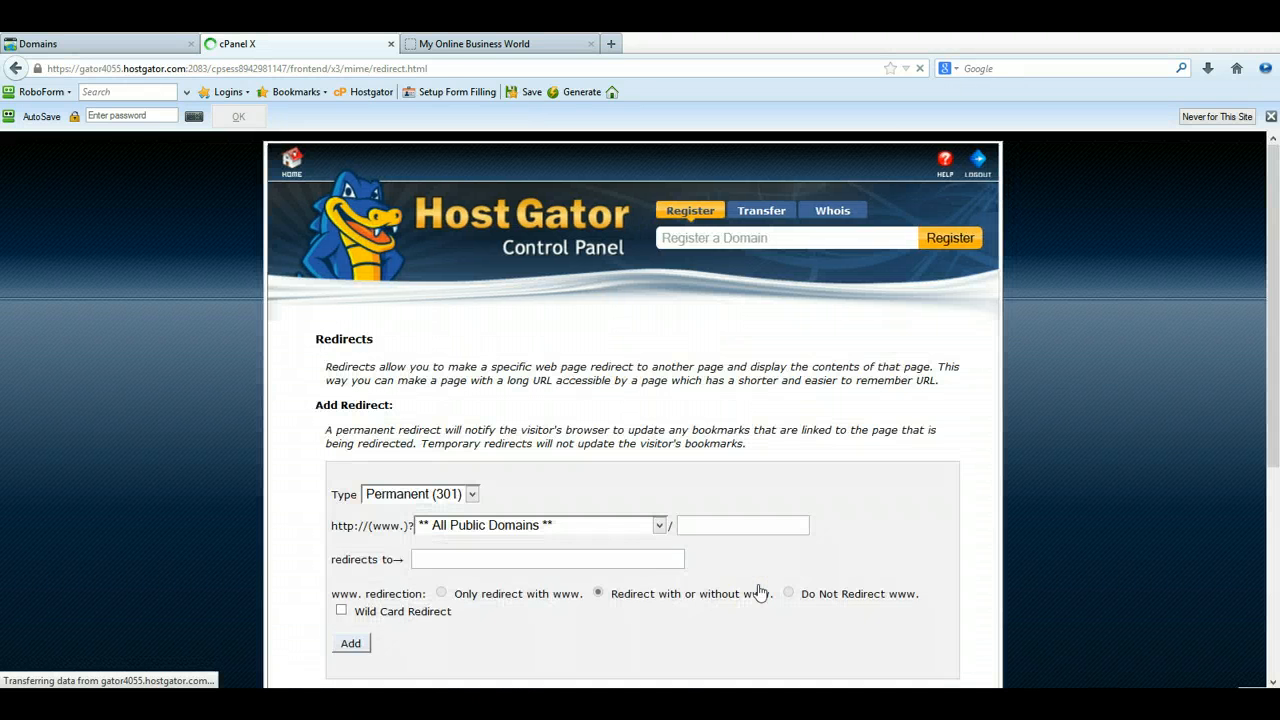
# Choose ezmoneyfranchise.com as the domain to redirect, and activate the redirect destination field.
pyautogui.click(628, 528)
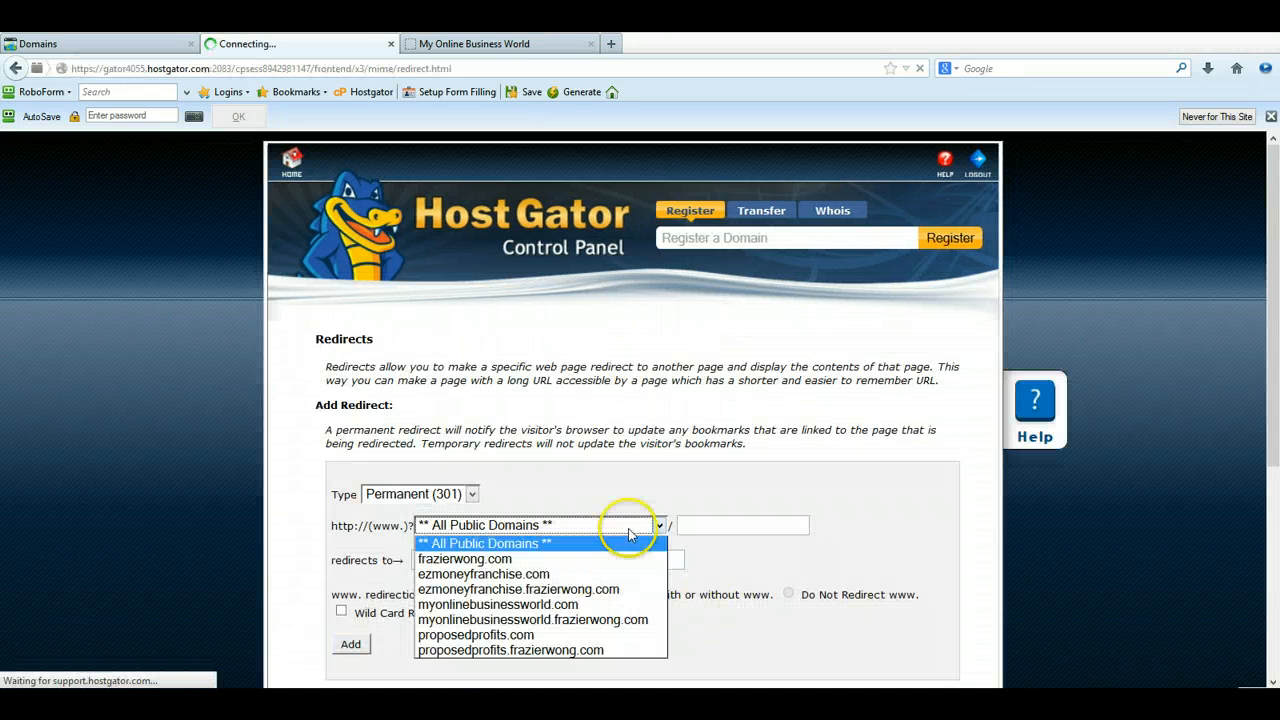
pyautogui.click(600, 576)
pyautogui.click(424, 558)
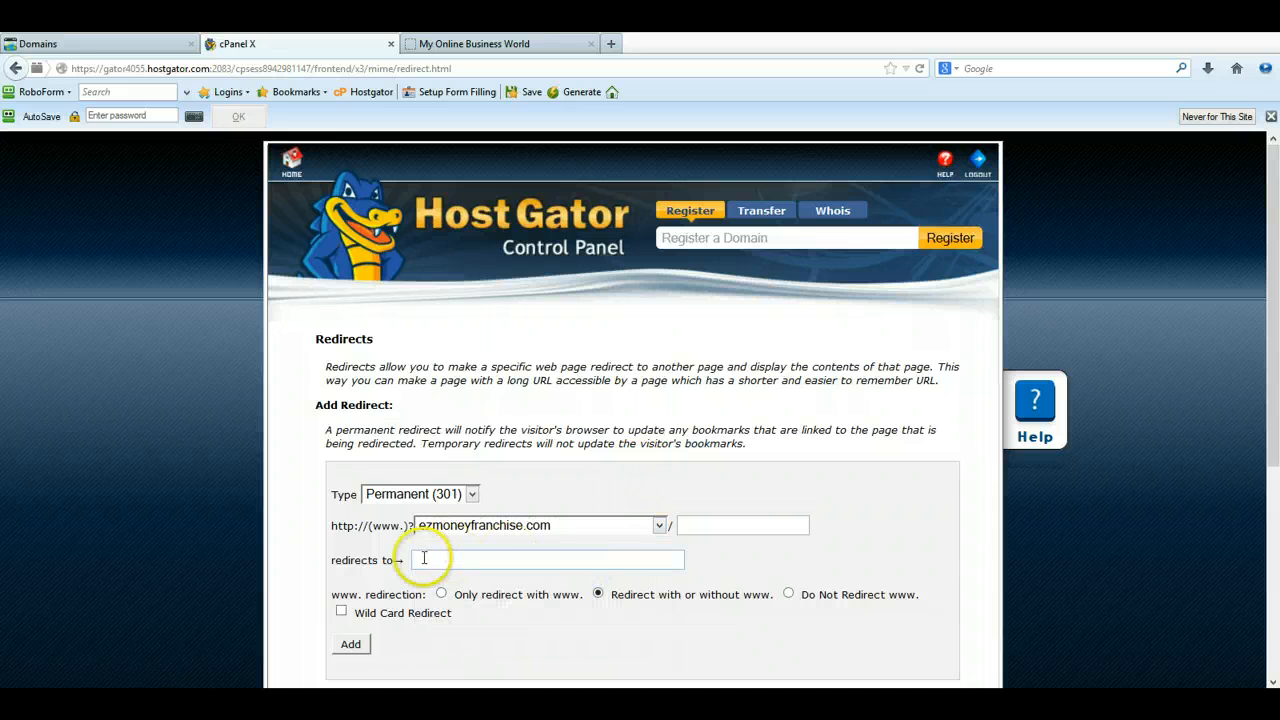
pyautogui.click(544, 554)
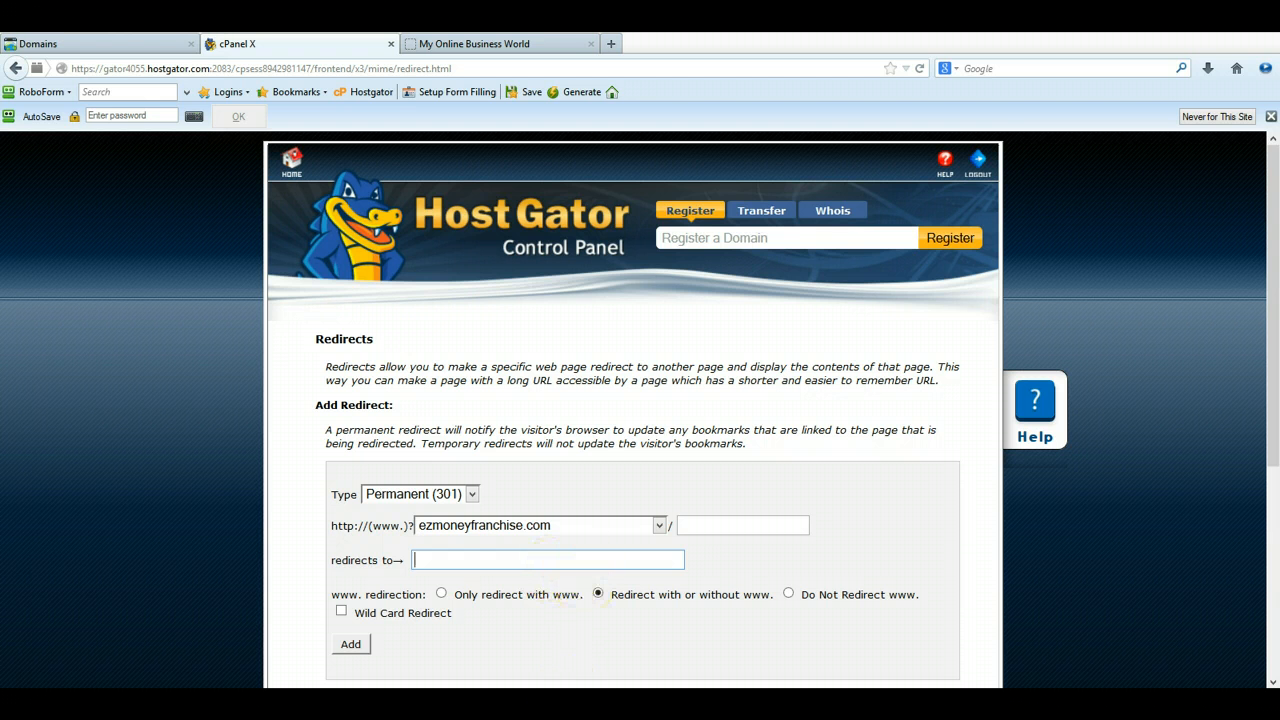
# Switch to Notepad, open the PIZZA text file from Documents, and move its window lower to uncover the upper part of the Redirects page.
pyautogui.click(600, 702)
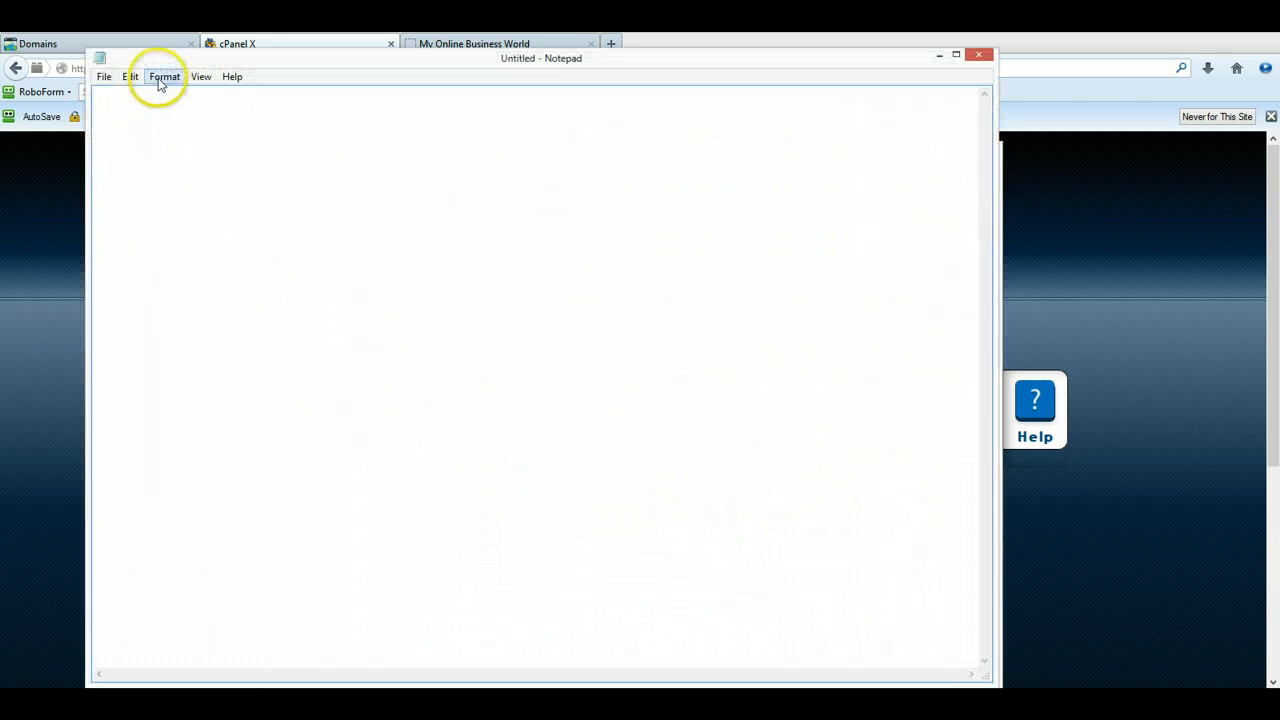
pyautogui.click(106, 74)
pyautogui.click(86, 109)
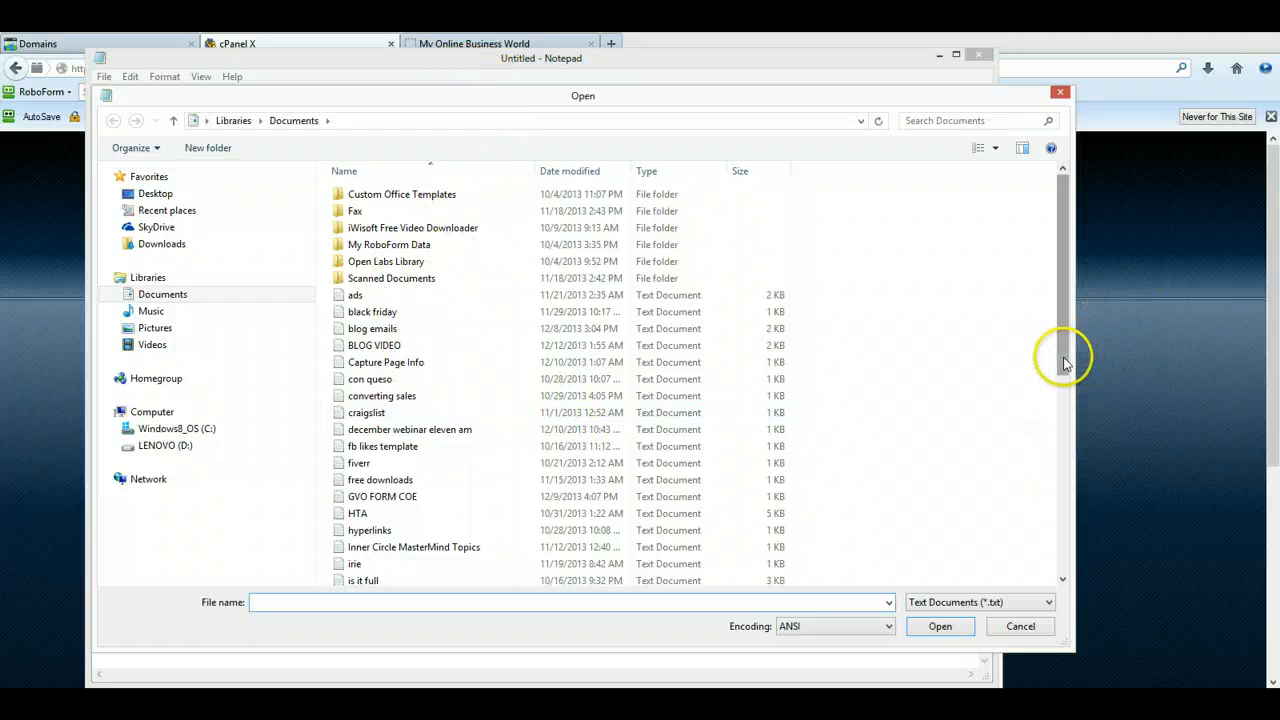
pyautogui.moveTo(1065, 363); pyautogui.dragTo(1055, 450)
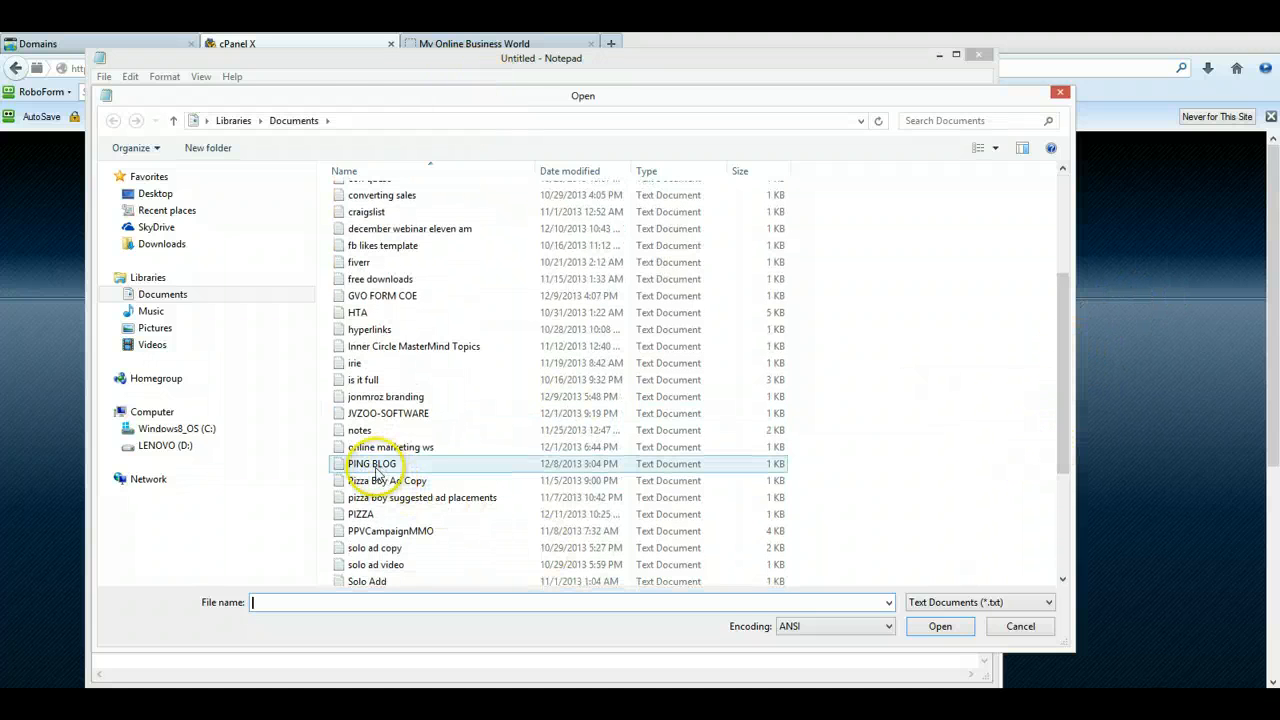
pyautogui.doubleClick(361, 514)
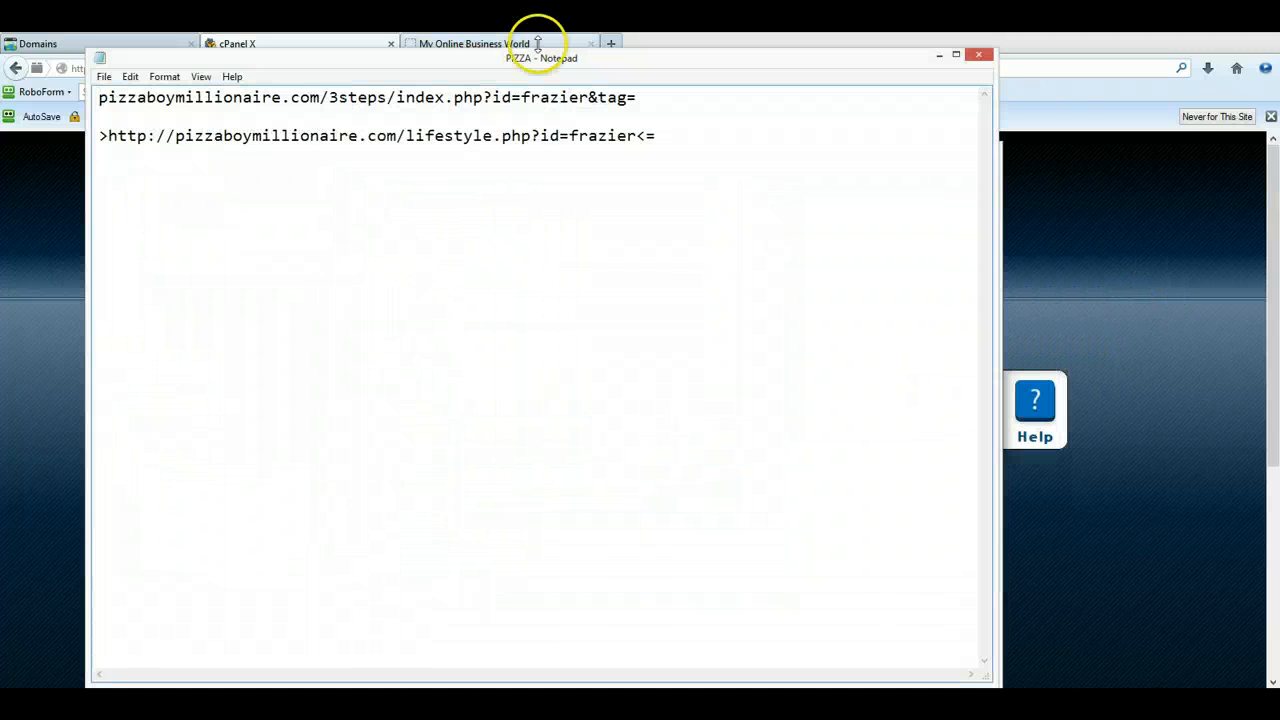
pyautogui.moveTo(580, 60); pyautogui.dragTo(818, 532)
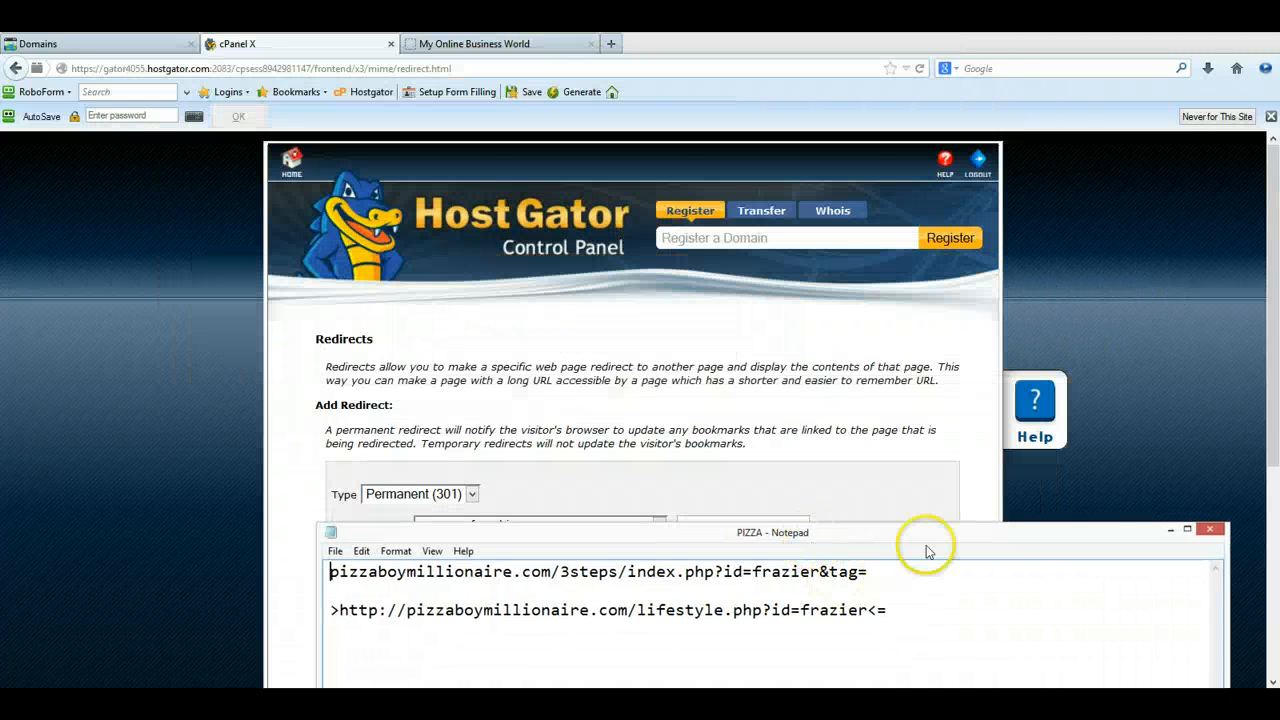
# Move the Notepad window aside, copy the pizzaboymillionaire.com/3steps URL on its first line, and paste it as the redirect destination.
pyautogui.moveTo(926, 548); pyautogui.dragTo(1276, 332)
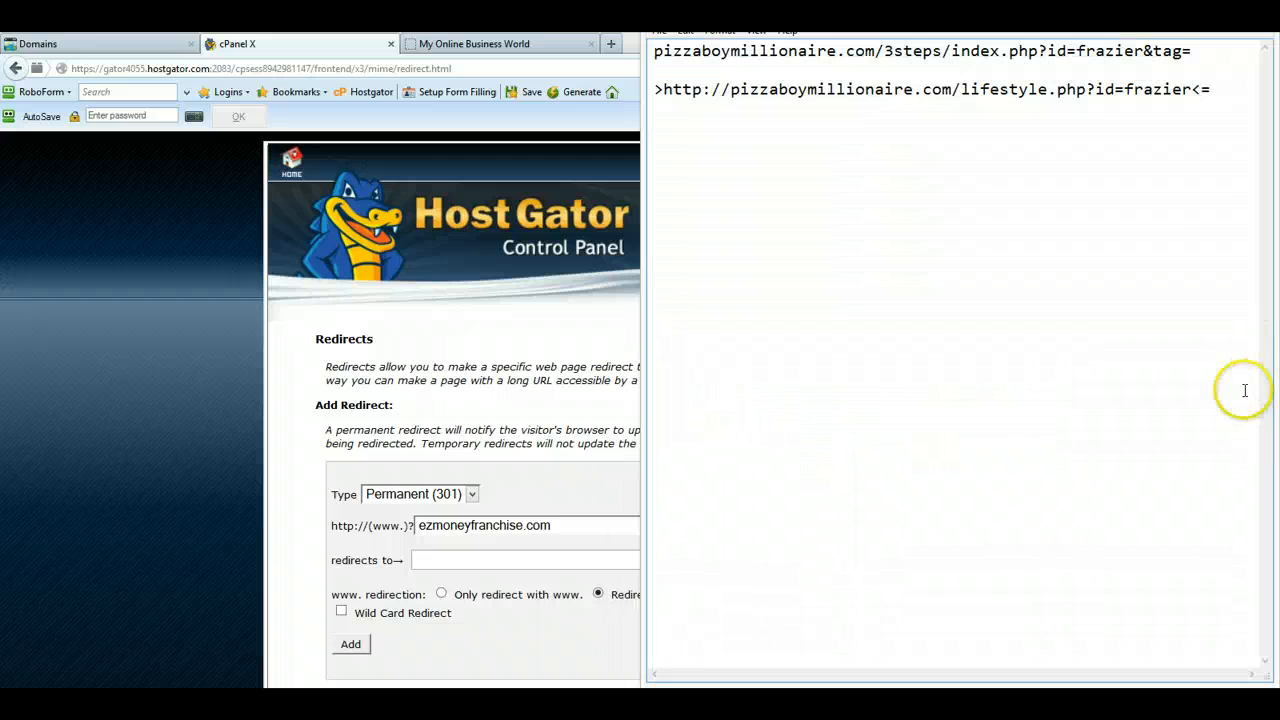
pyautogui.moveTo(1205, 51); pyautogui.dragTo(612, 52)
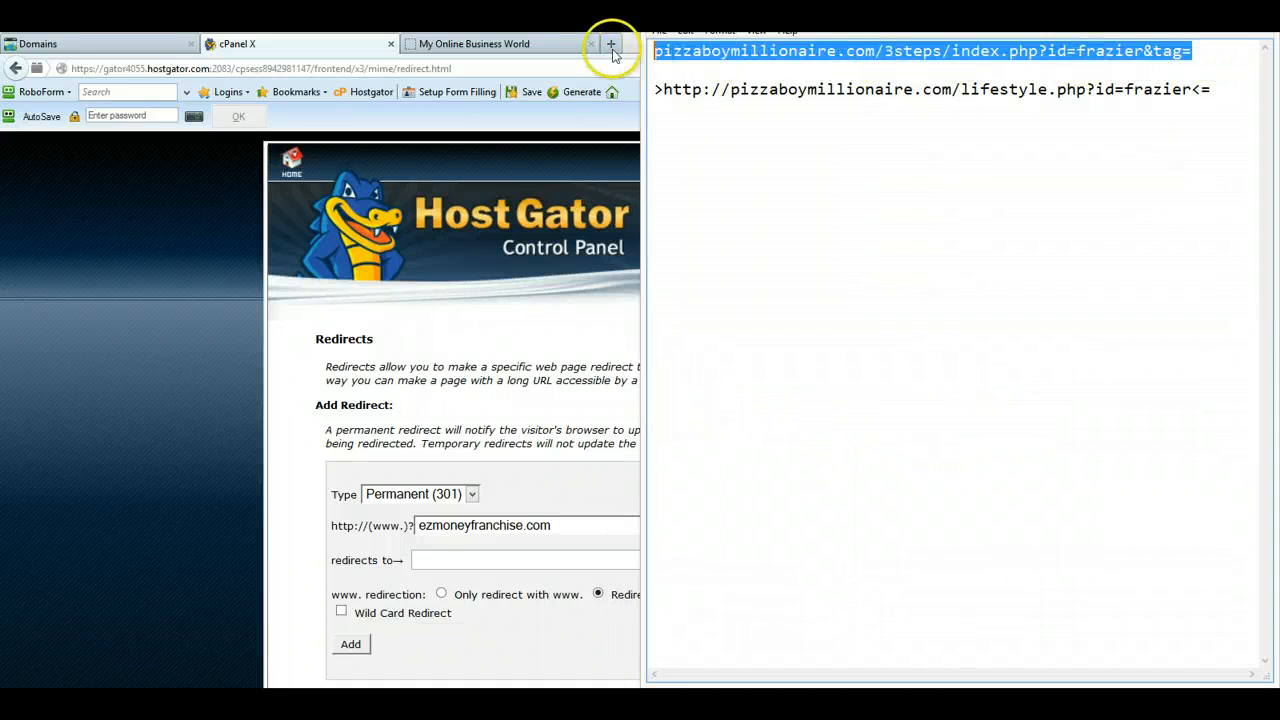
pyautogui.rightClick(712, 52)
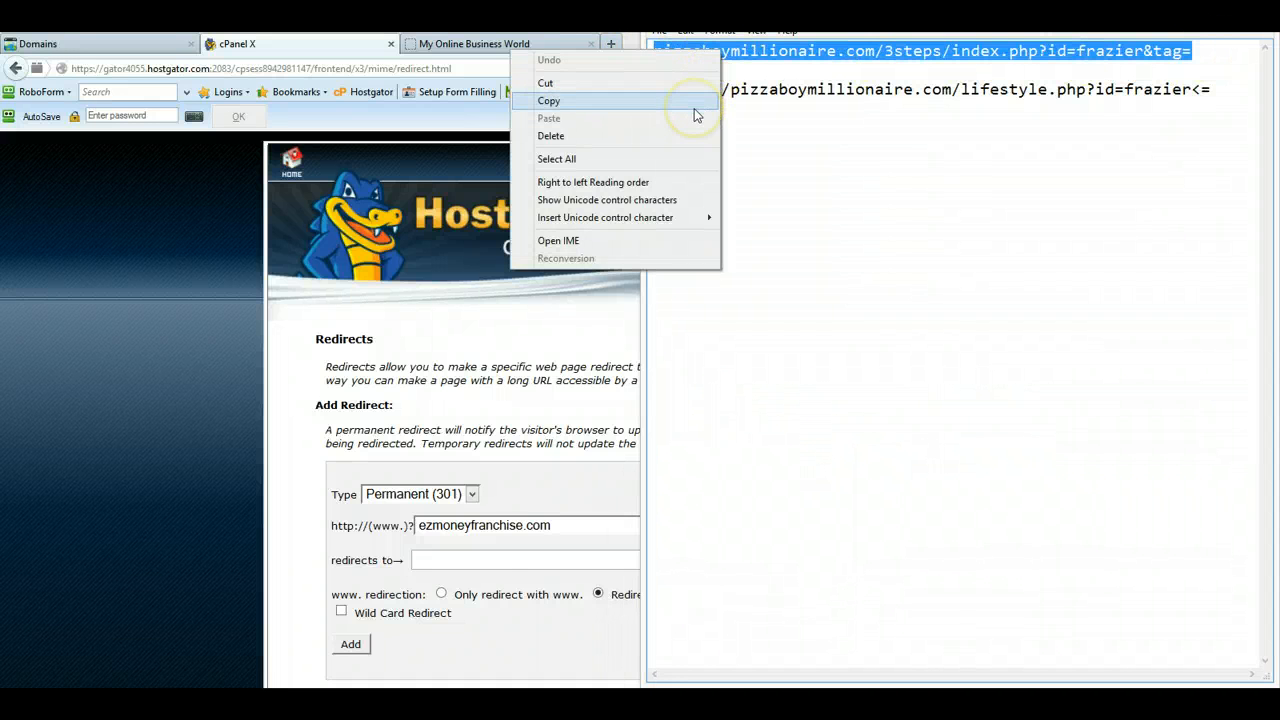
pyautogui.click(695, 104)
pyautogui.click(547, 562)
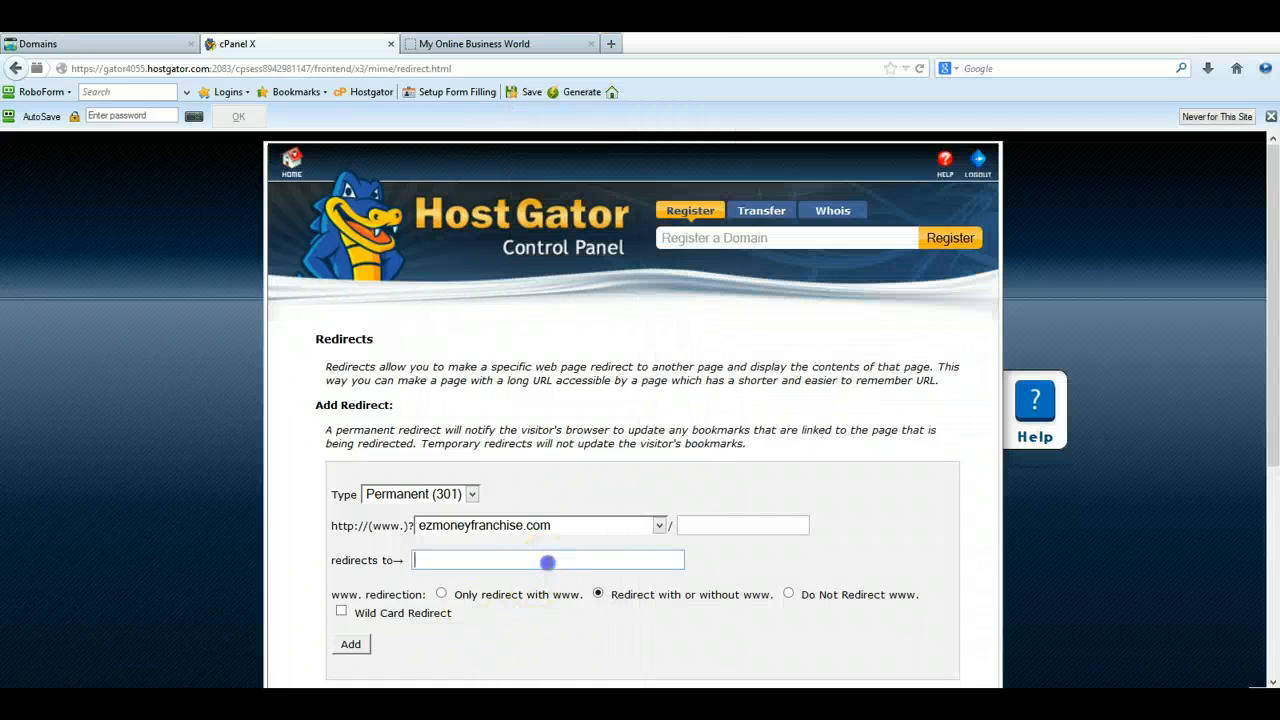
pyautogui.rightClick(547, 562)
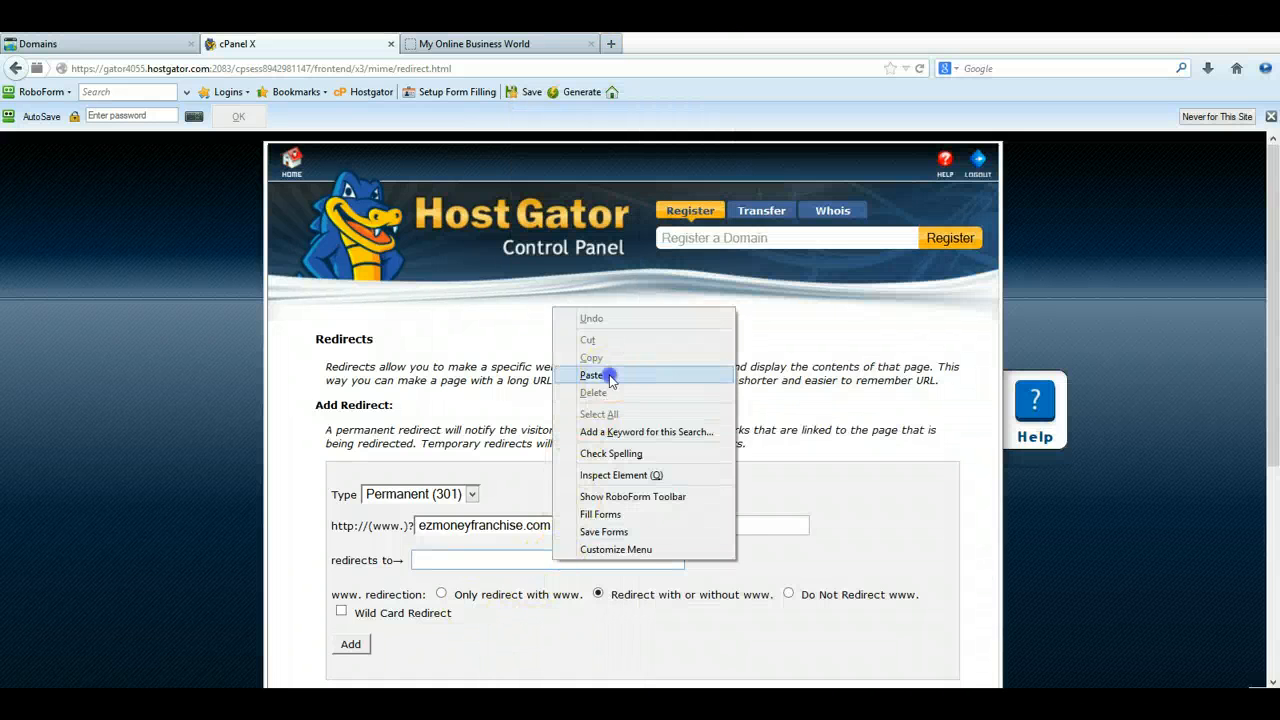
pyautogui.click(595, 375)
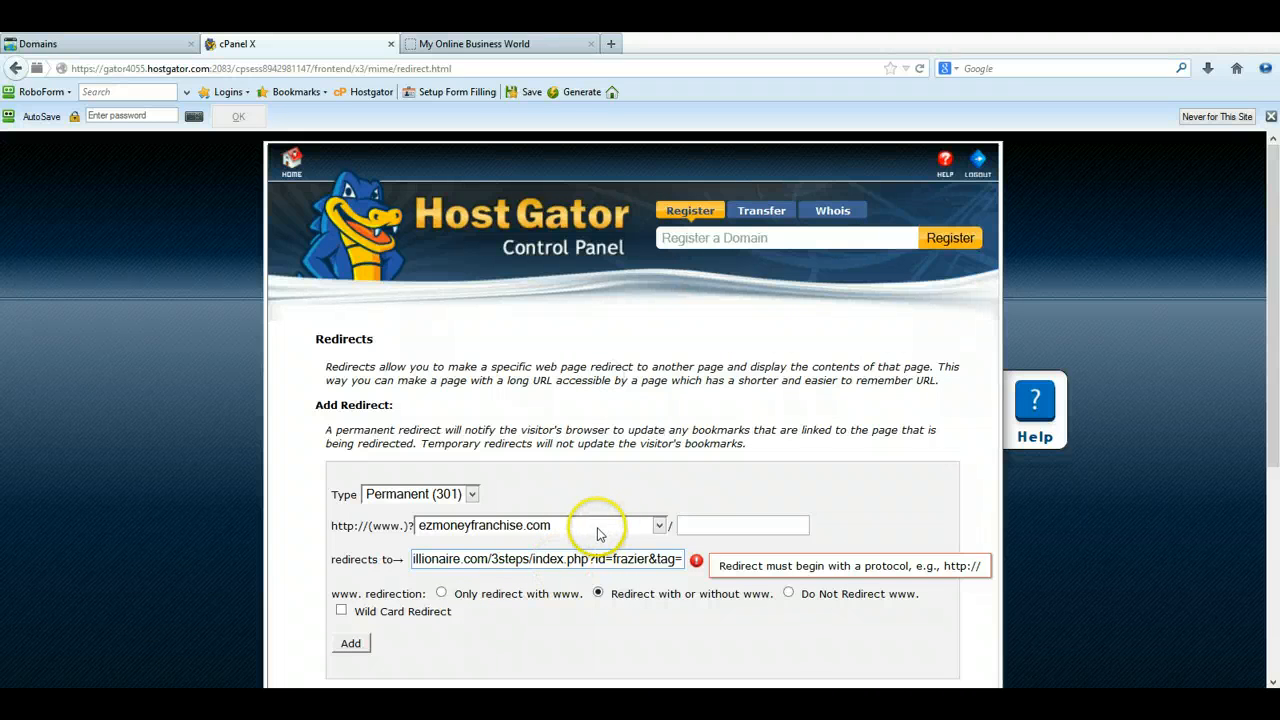
pyautogui.click(597, 533)
pyautogui.click(697, 453)
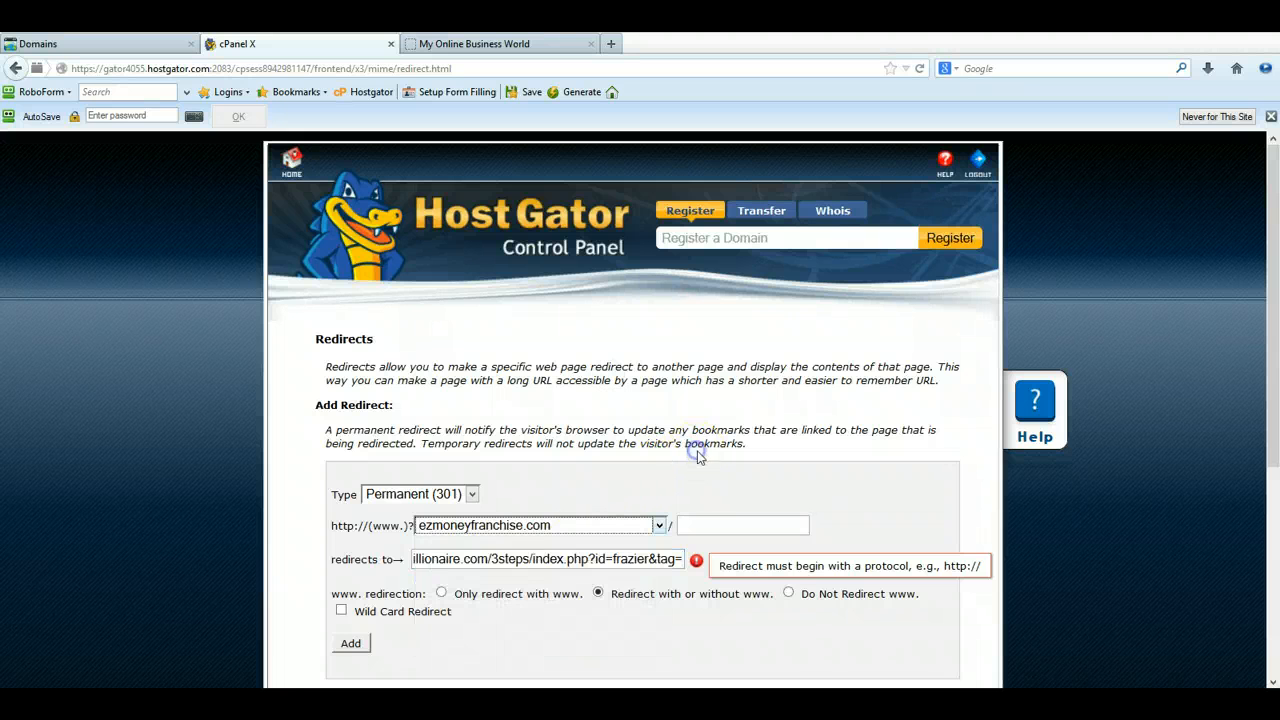
pyautogui.moveTo(429, 562); pyautogui.dragTo(275, 552)
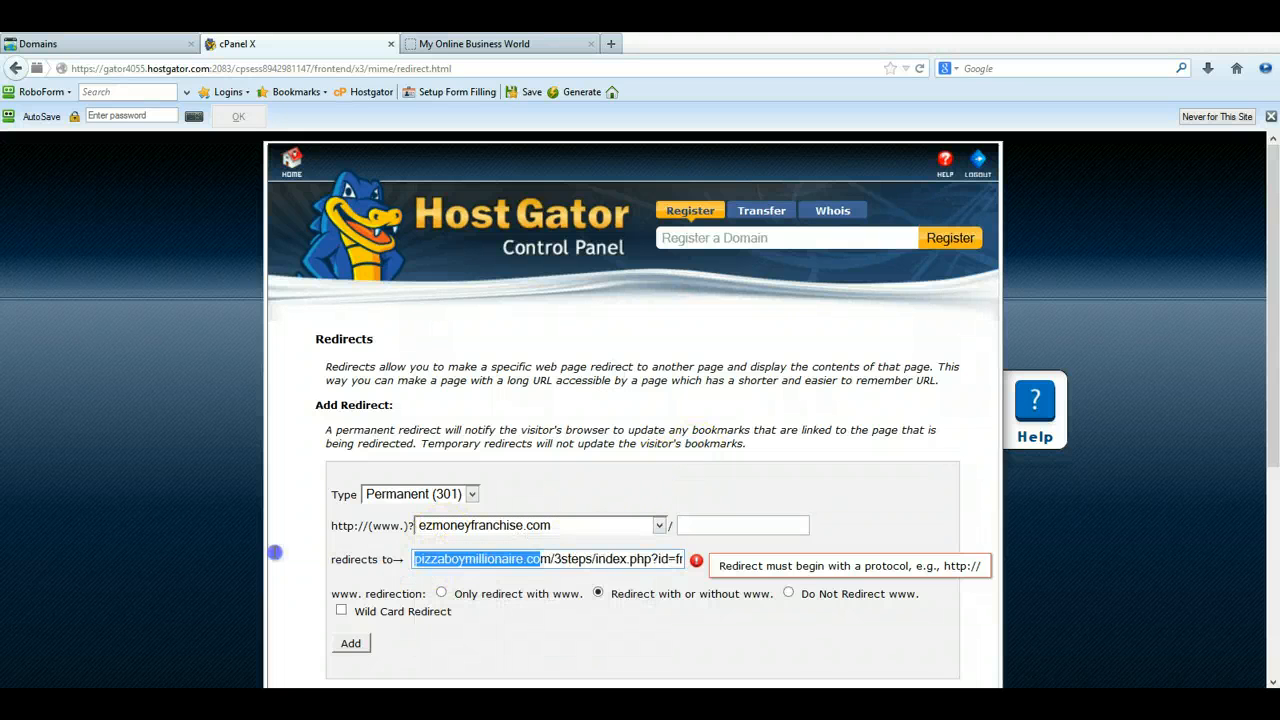
pyautogui.click(427, 489)
pyautogui.write('http://')
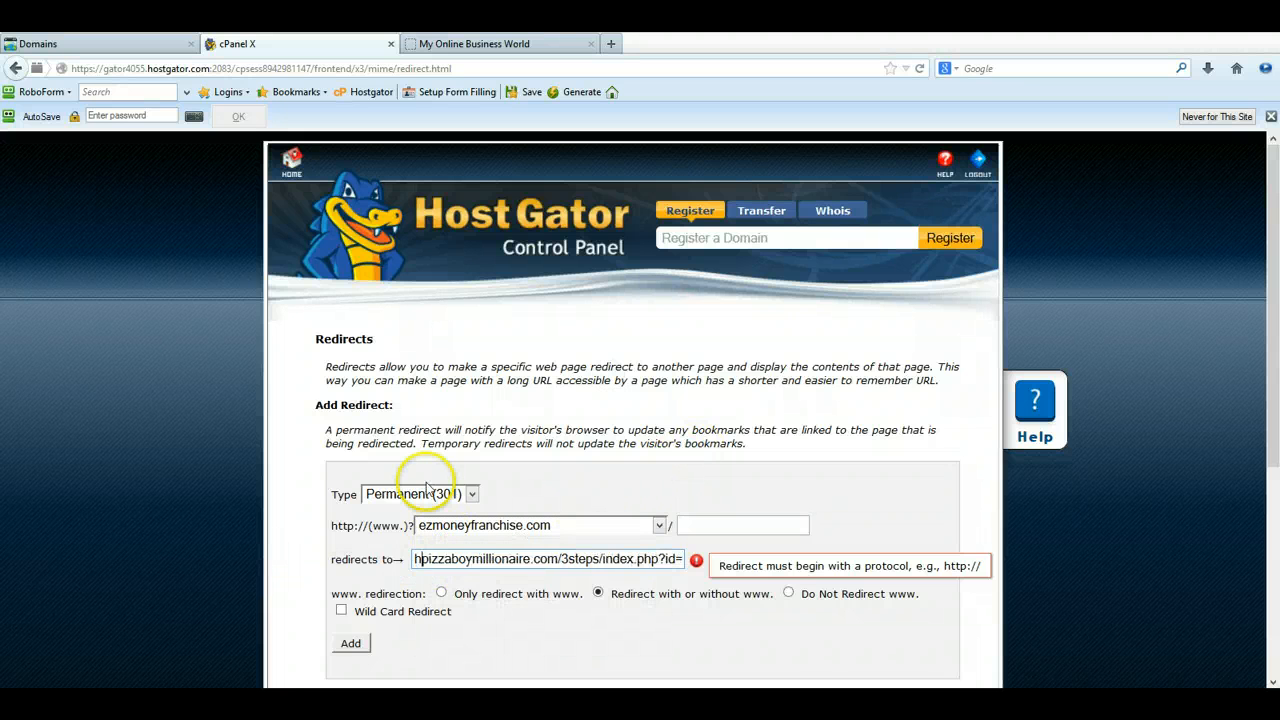
pyautogui.click(432, 480)
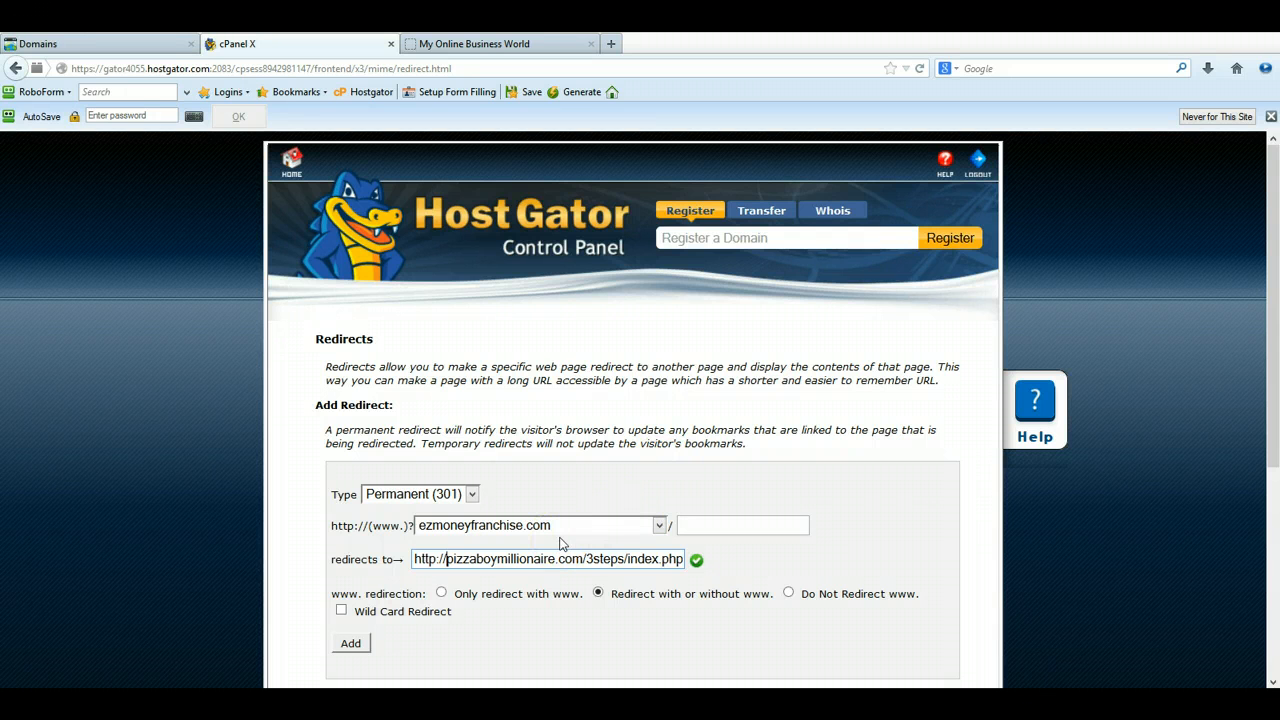
# Load ezmoneyfranchise.com in a new browser tab to test where it redirects.
pyautogui.click(612, 45)
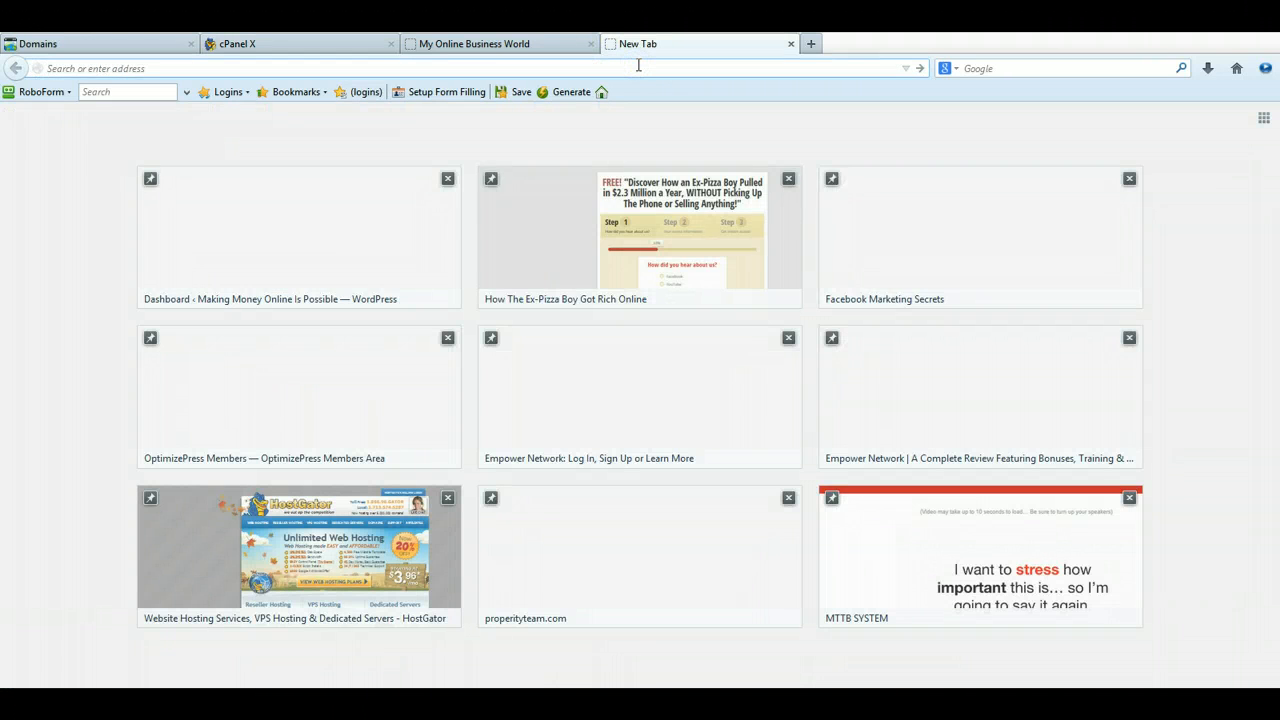
pyautogui.write('ezmone')
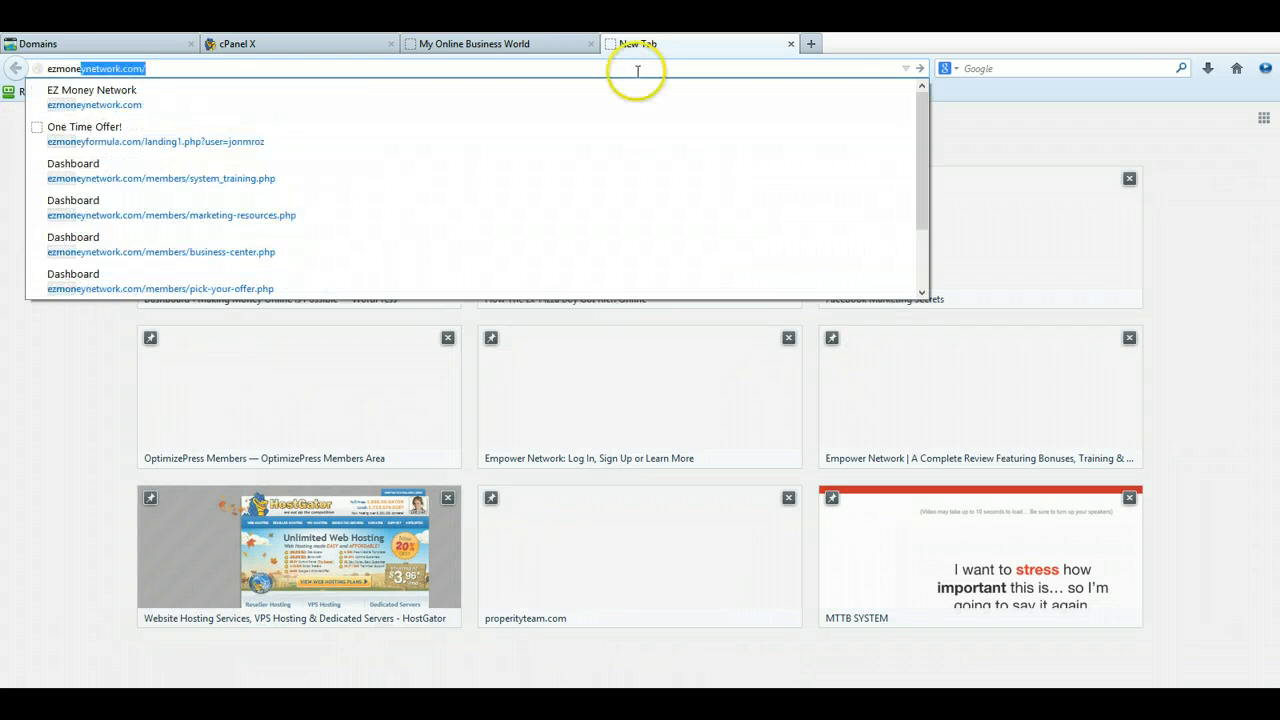
pyautogui.write('yferanchise.com')
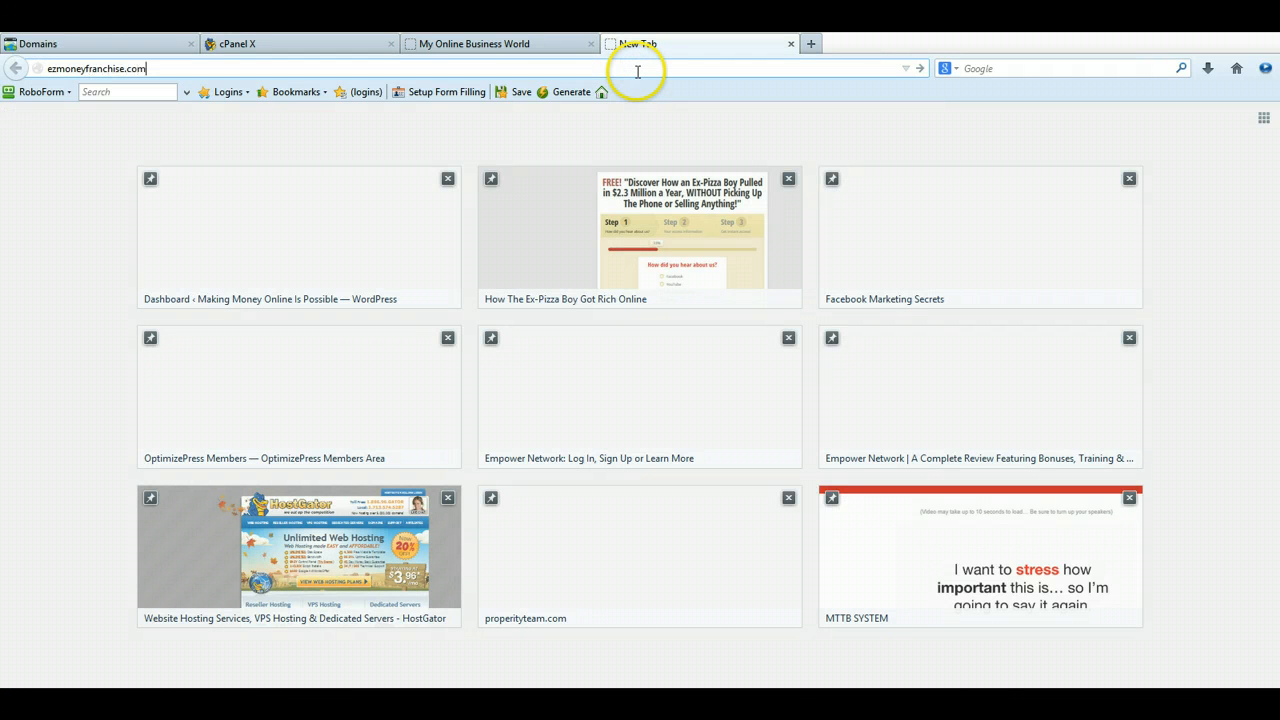
pyautogui.press('Return')
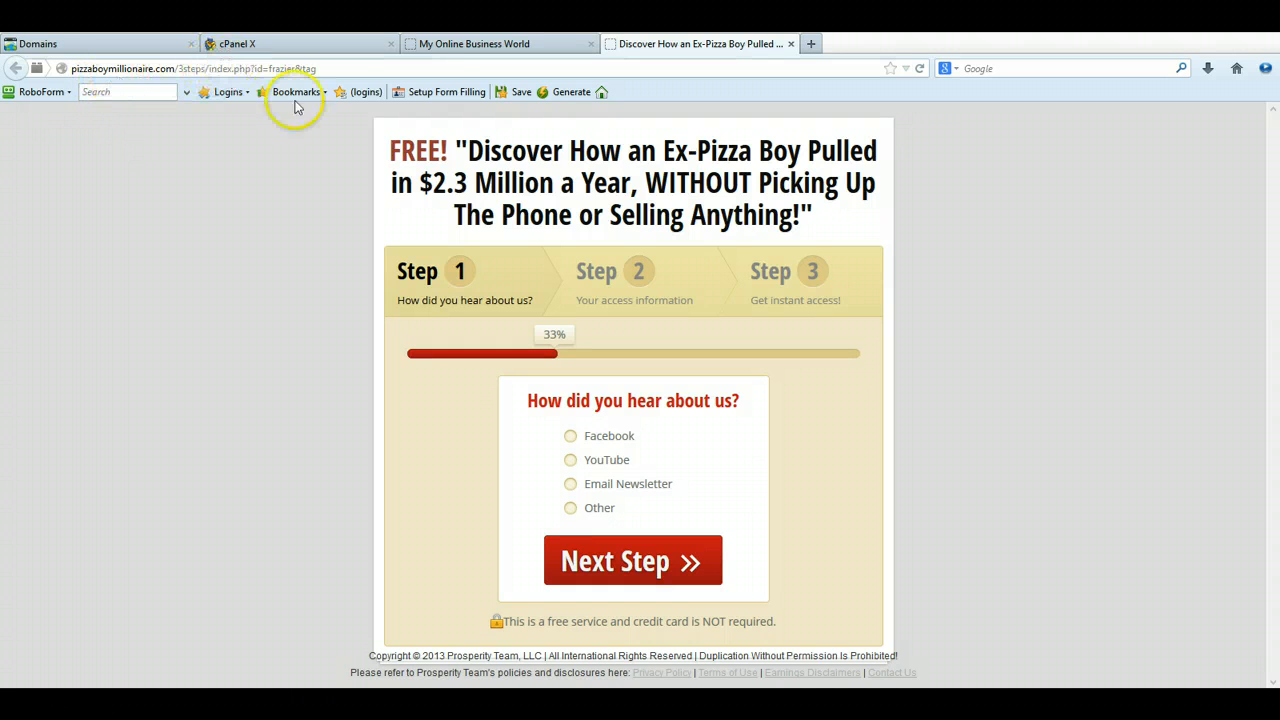
# Return to the Redirects page in the HostGator control panel to review the path field after ezmoneyfranchise.com.
pyautogui.click(340, 43)
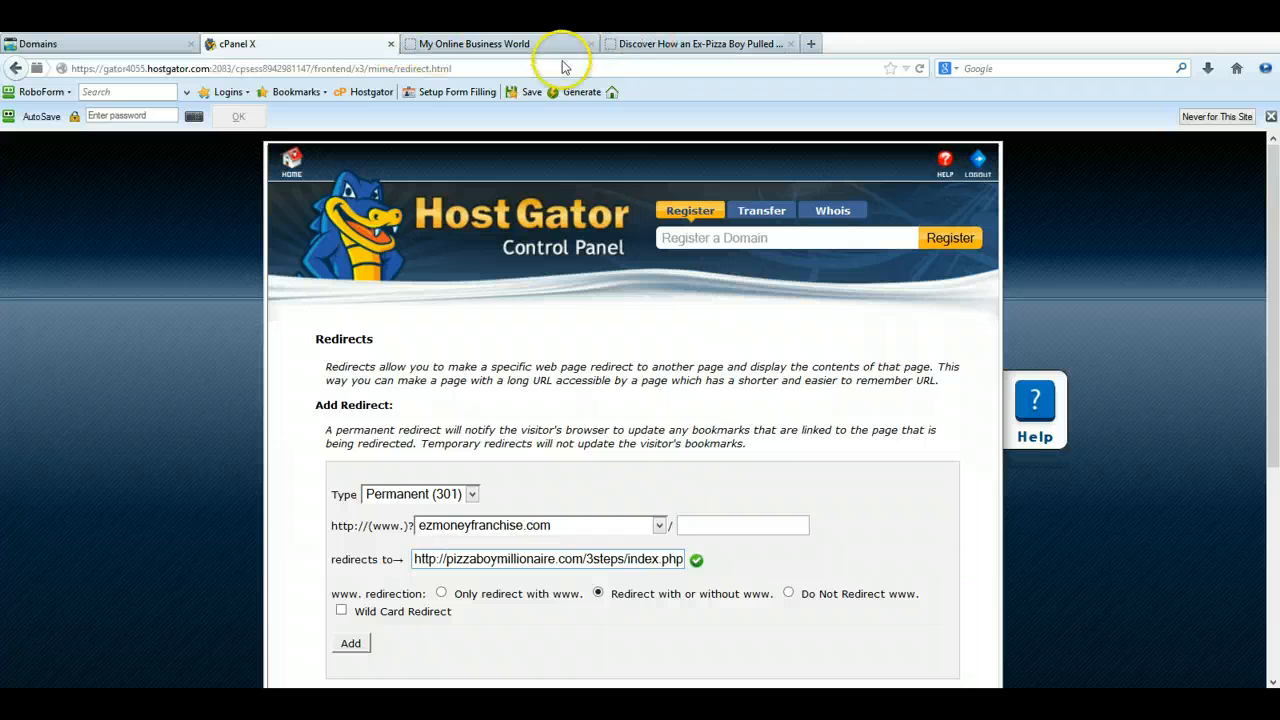
pyautogui.click(797, 521)
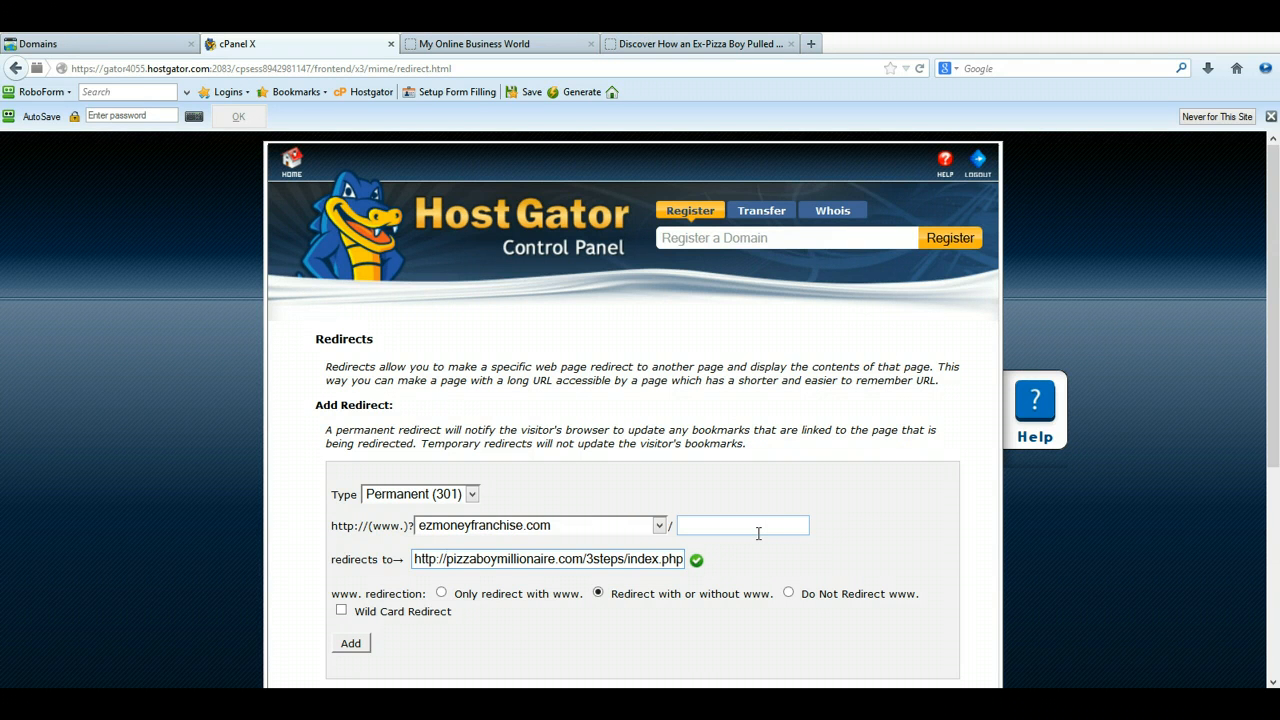
pyautogui.click(757, 590)
# In the redirected page's tab, replace the address with ezmoneyfranchise.com and load it again, then return to the HostGator Redirects page.
pyautogui.click(695, 45)
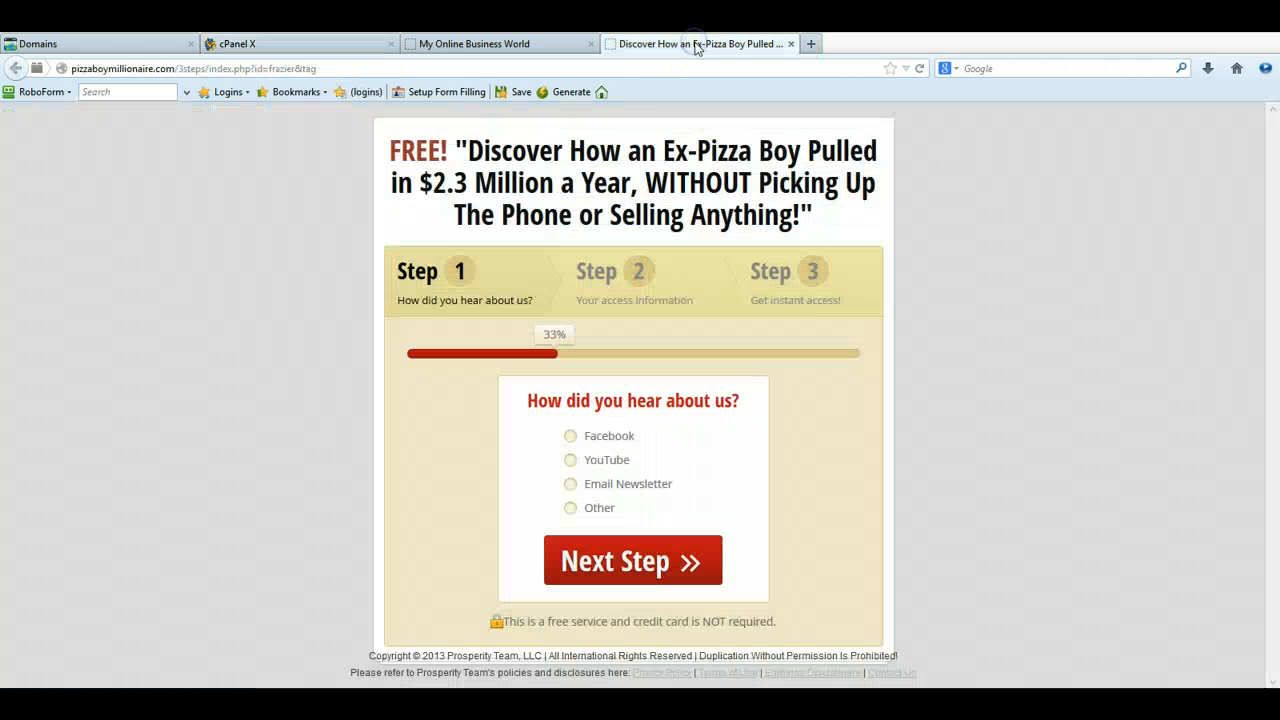
pyautogui.click(342, 74)
pyautogui.click(356, 70)
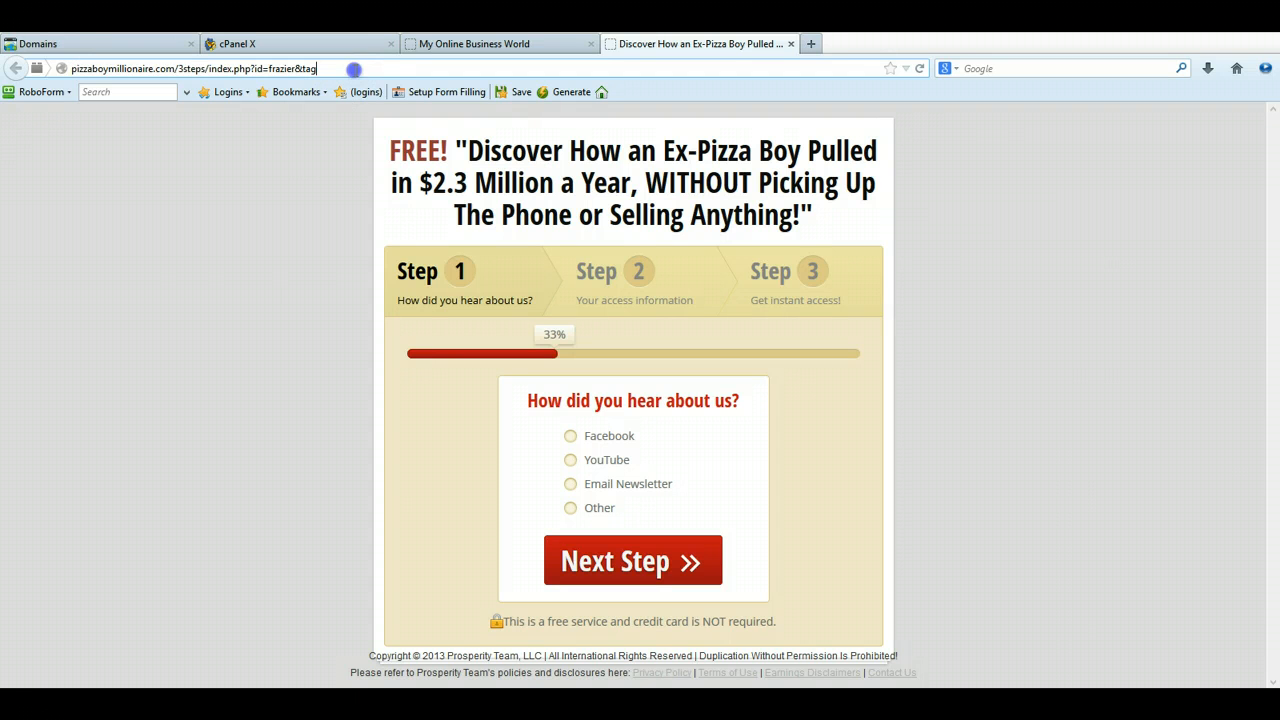
pyautogui.moveTo(354, 70); pyautogui.dragTo(14, 48)
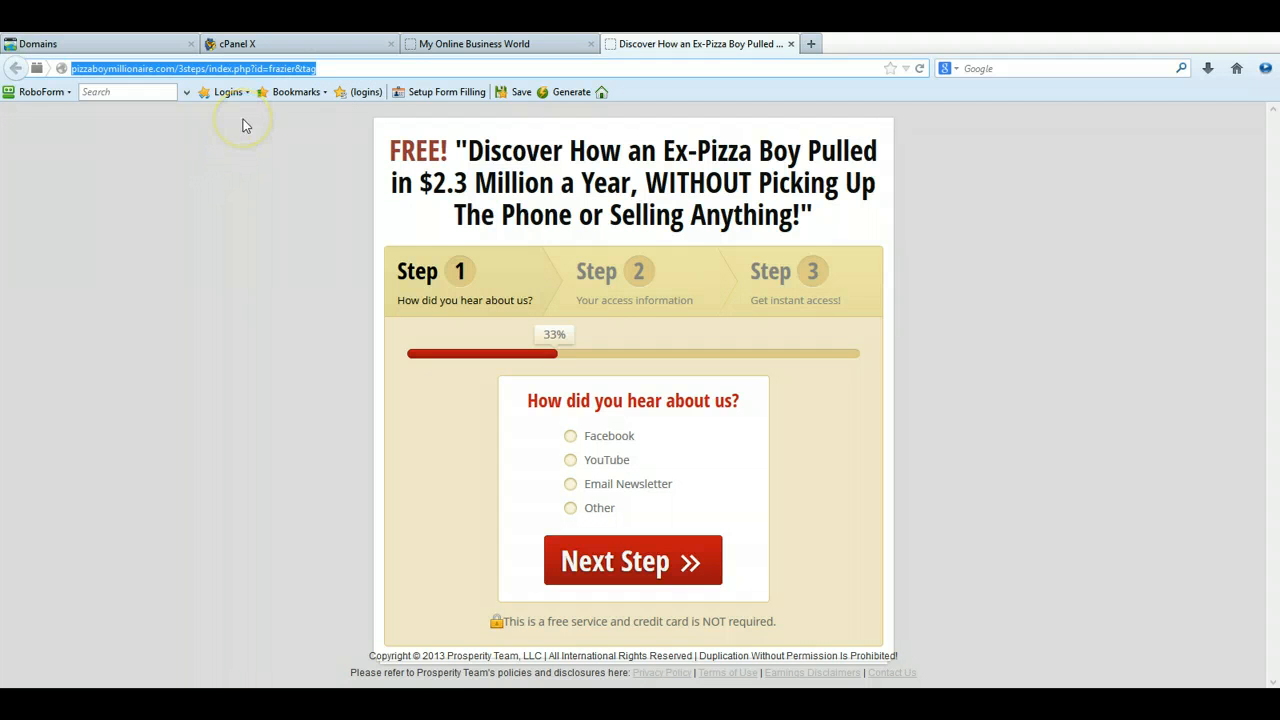
pyautogui.write('ezmoneyfran')
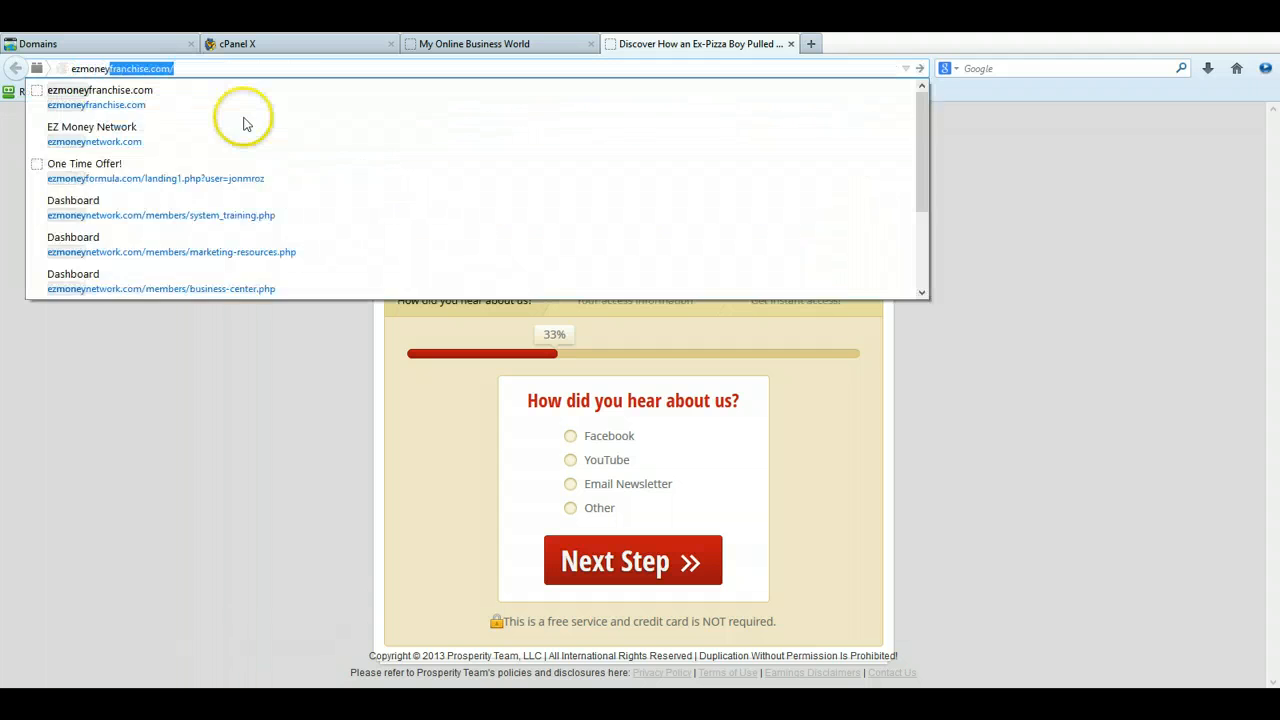
pyautogui.write('chise.com')
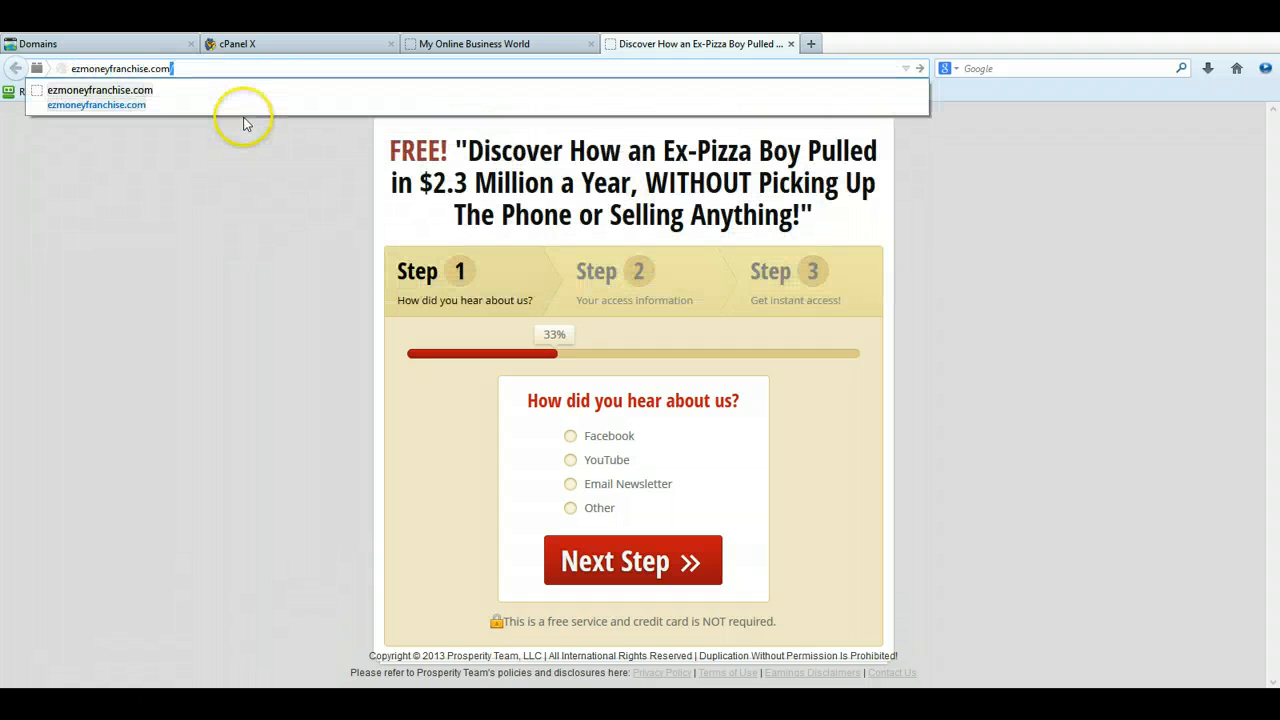
pyautogui.click(277, 108)
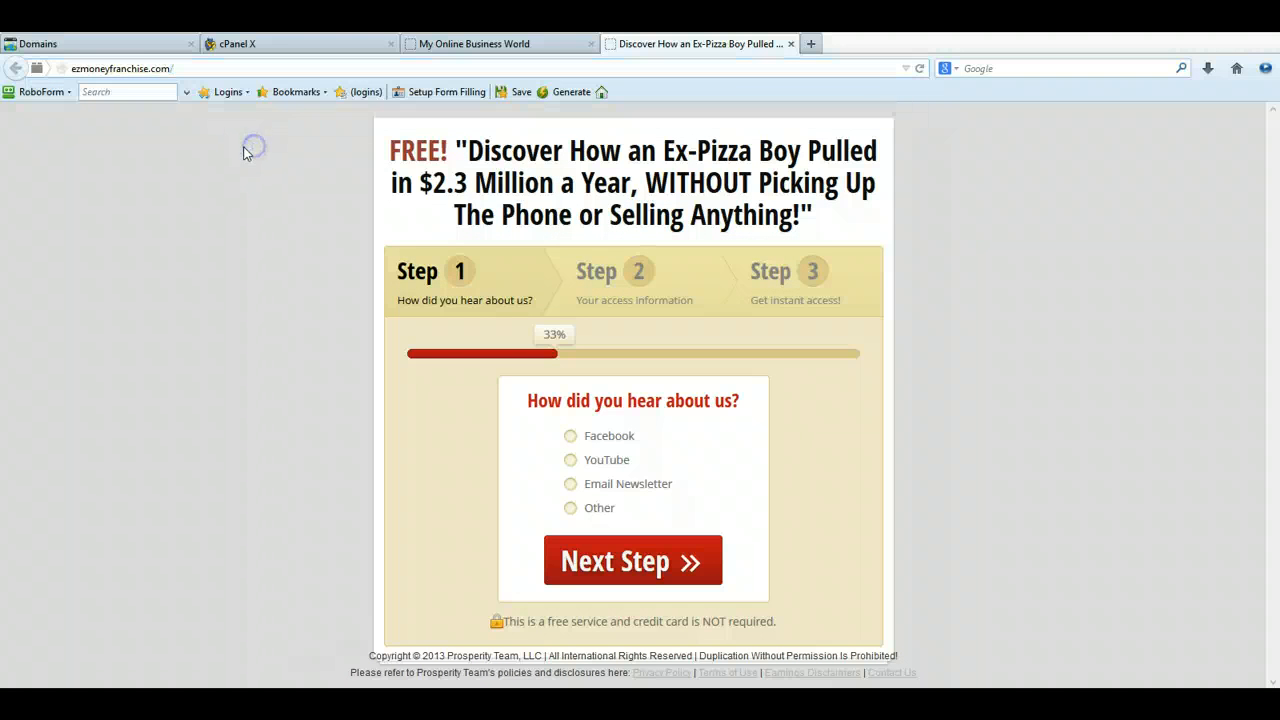
pyautogui.click(203, 66)
pyautogui.click(215, 65)
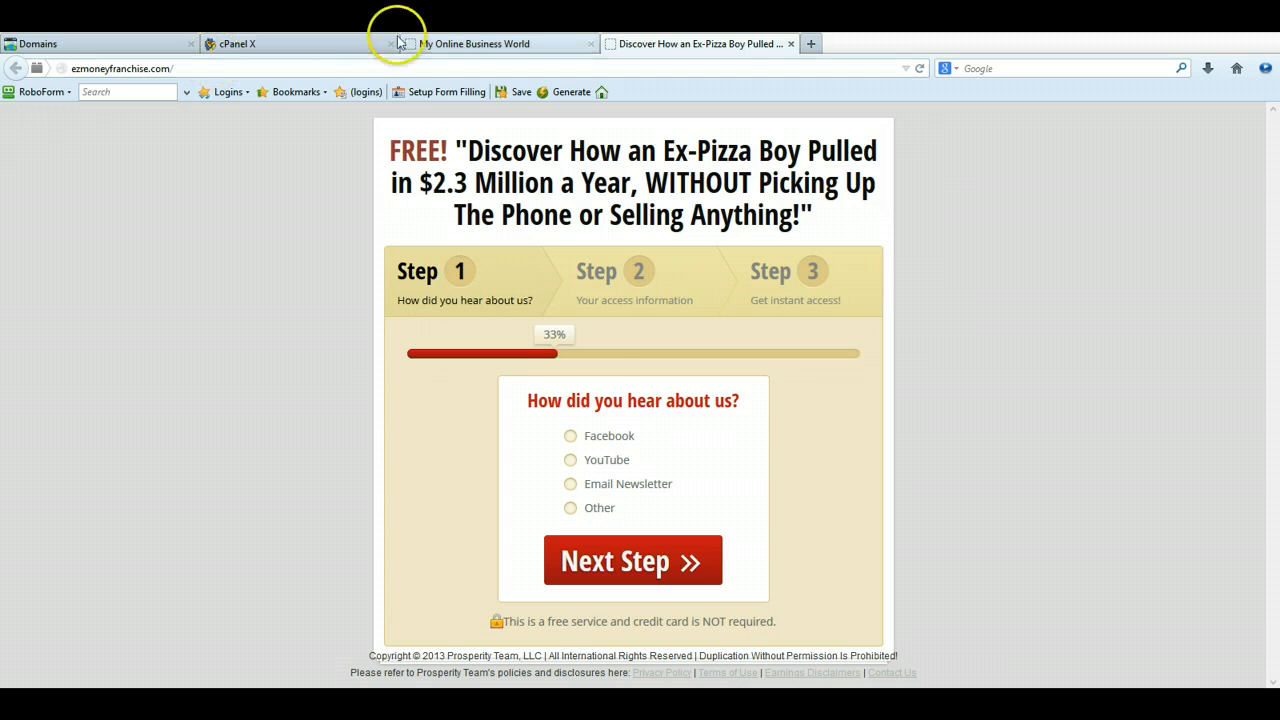
pyautogui.click(347, 46)
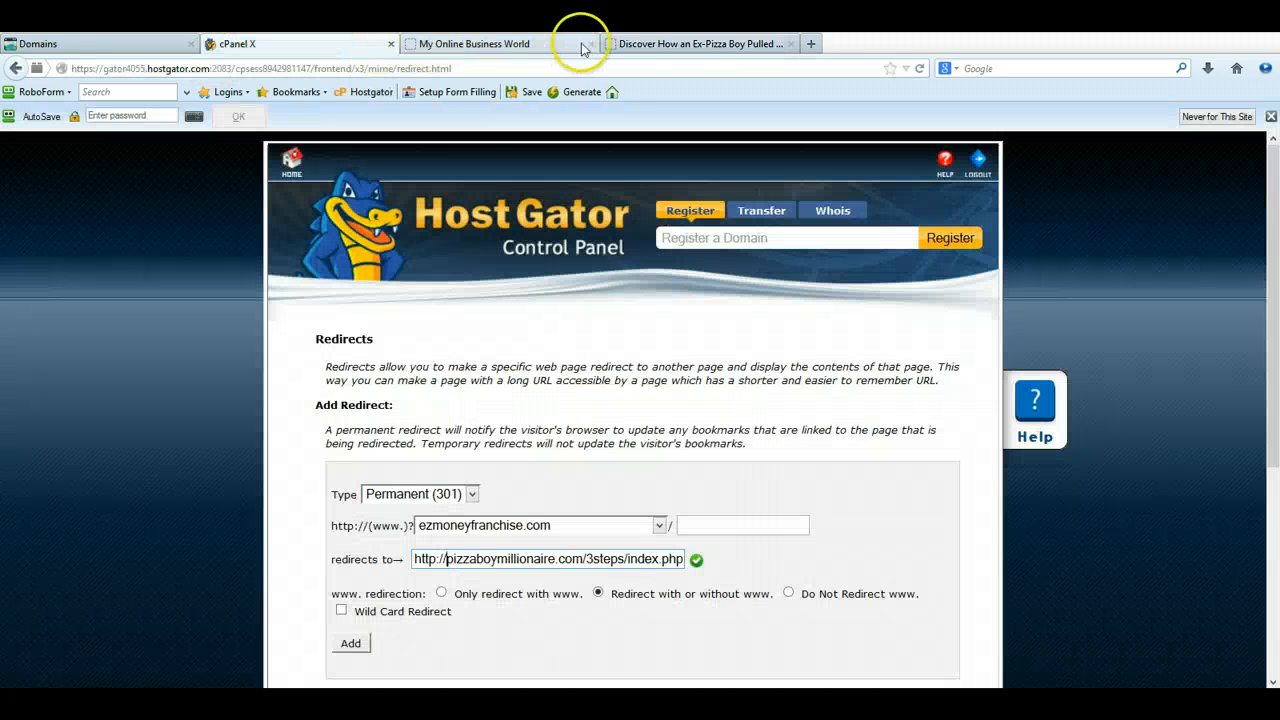